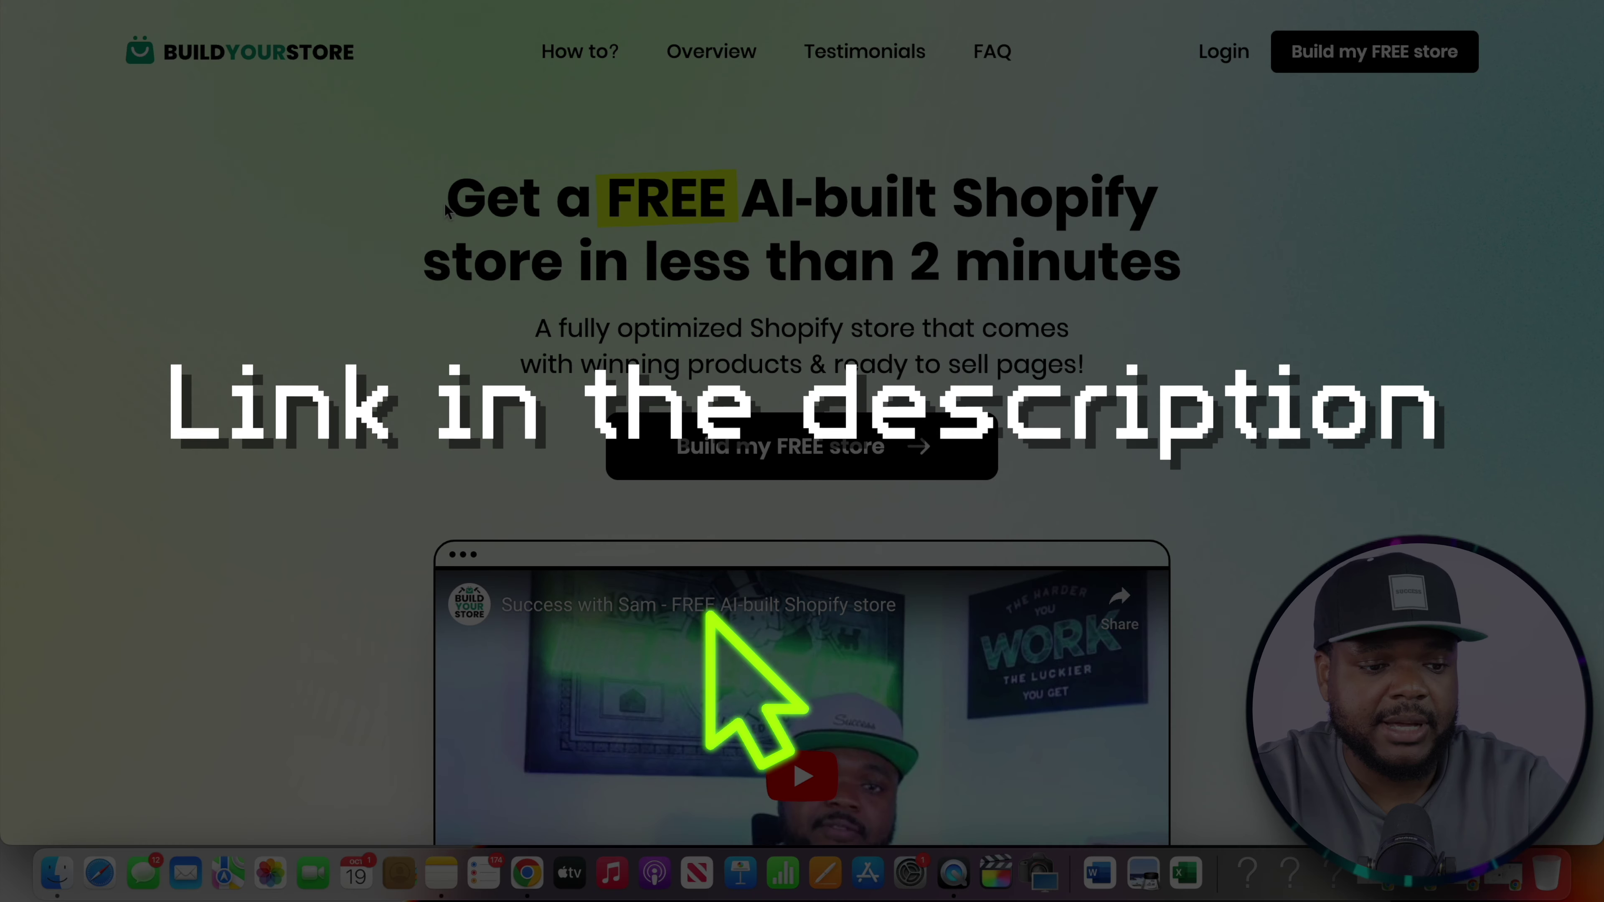
Start a free store build from the landing page's 'Build my FREE store' offer
drag(446, 208, 753, 110)
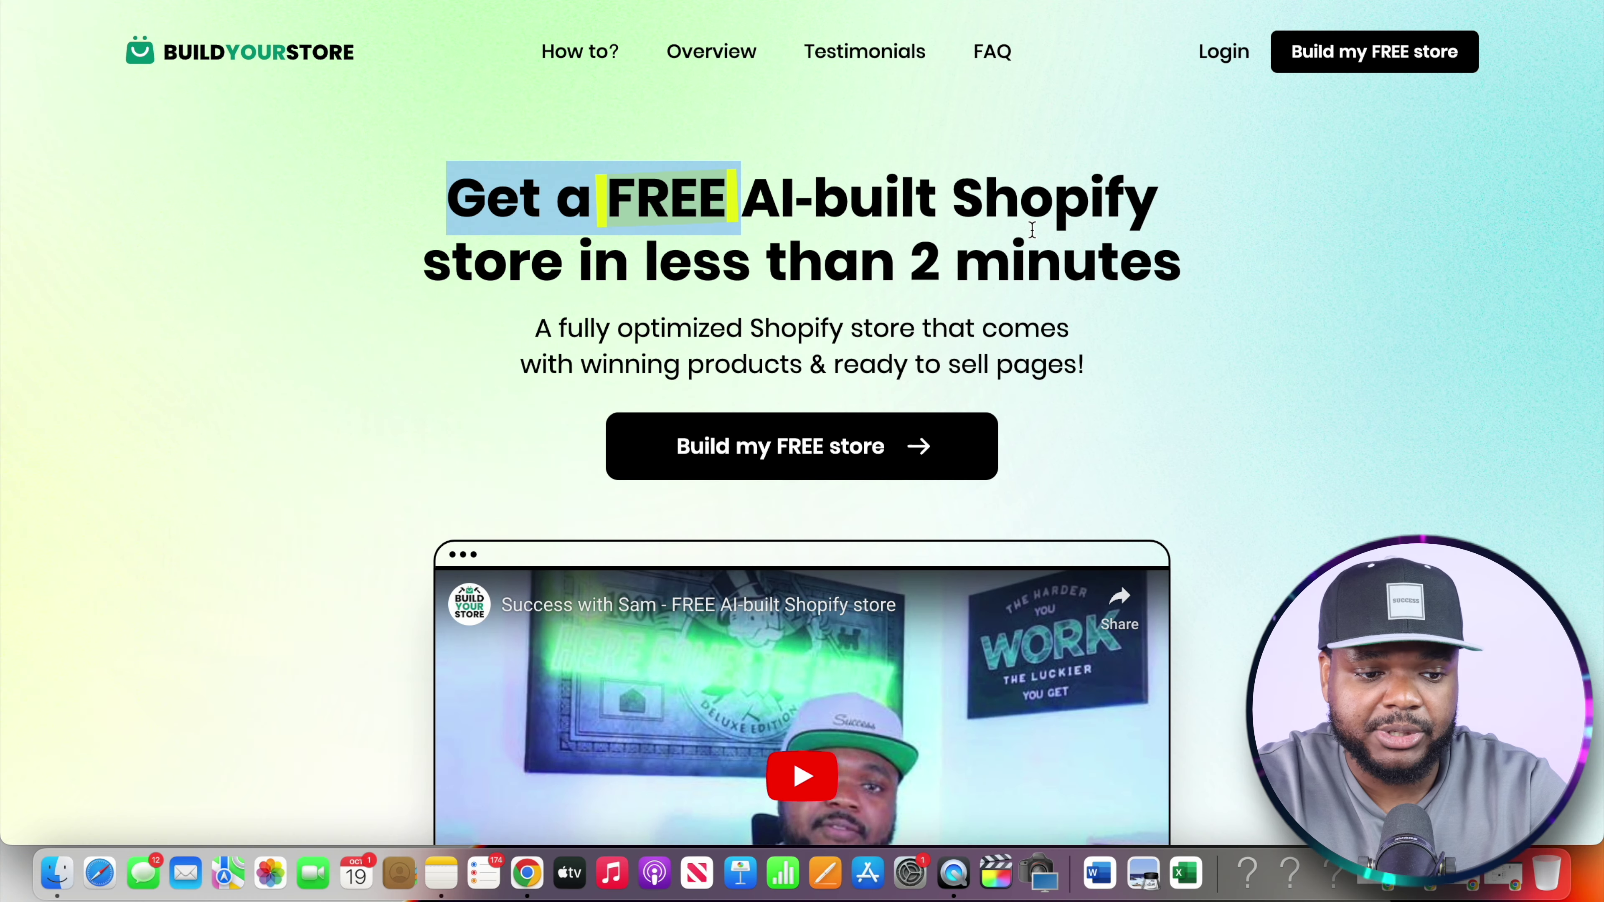
click(1239, 186)
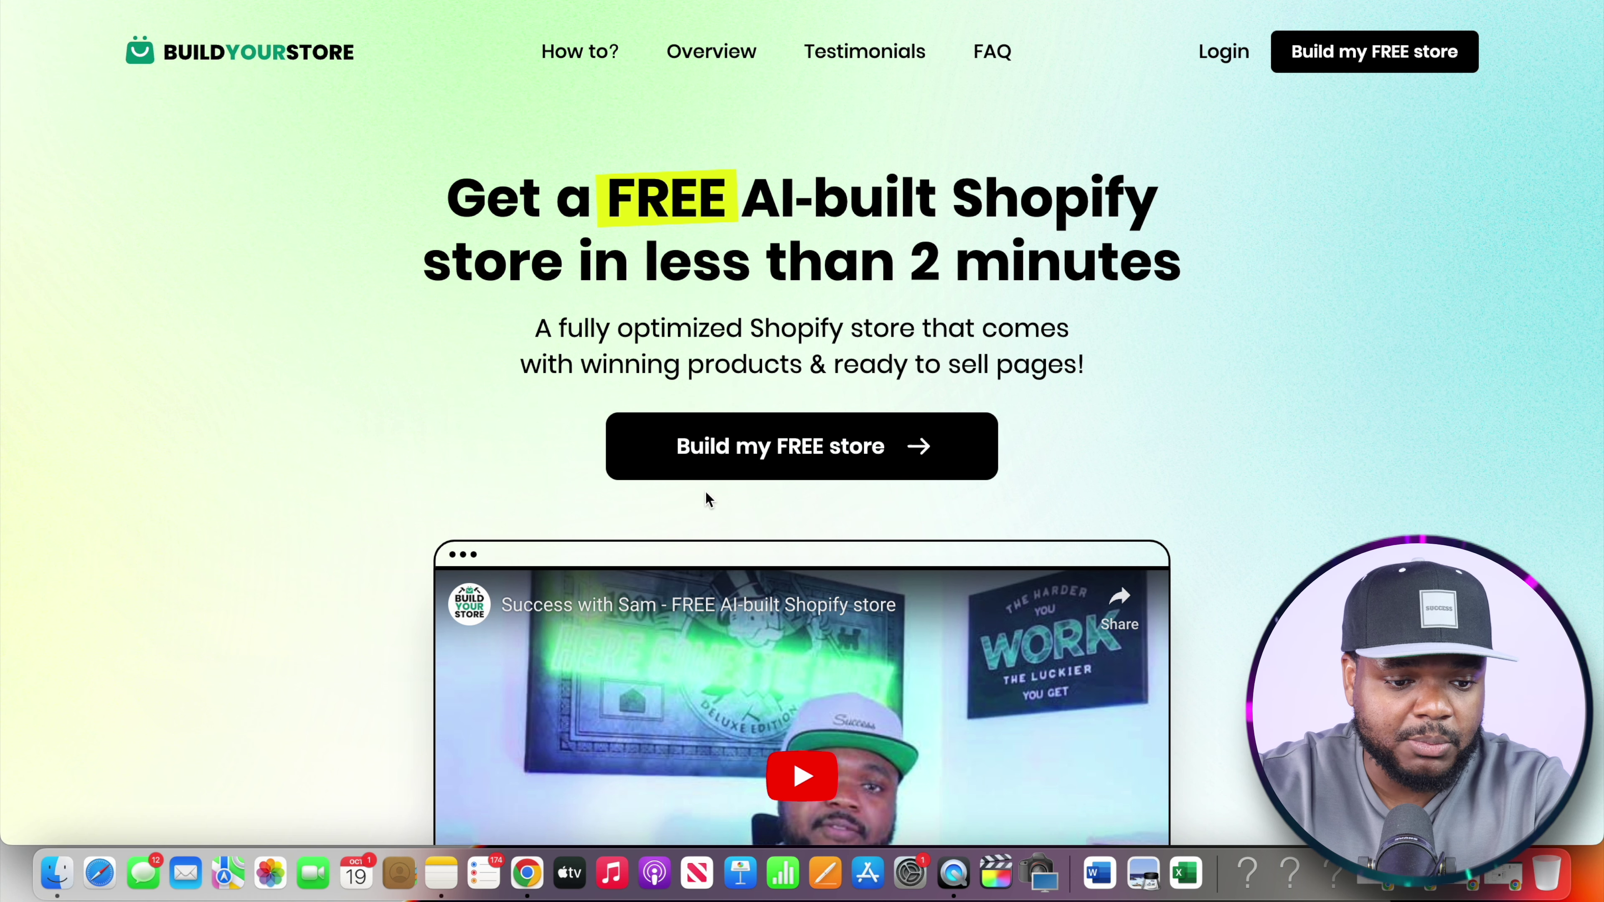
click(734, 454)
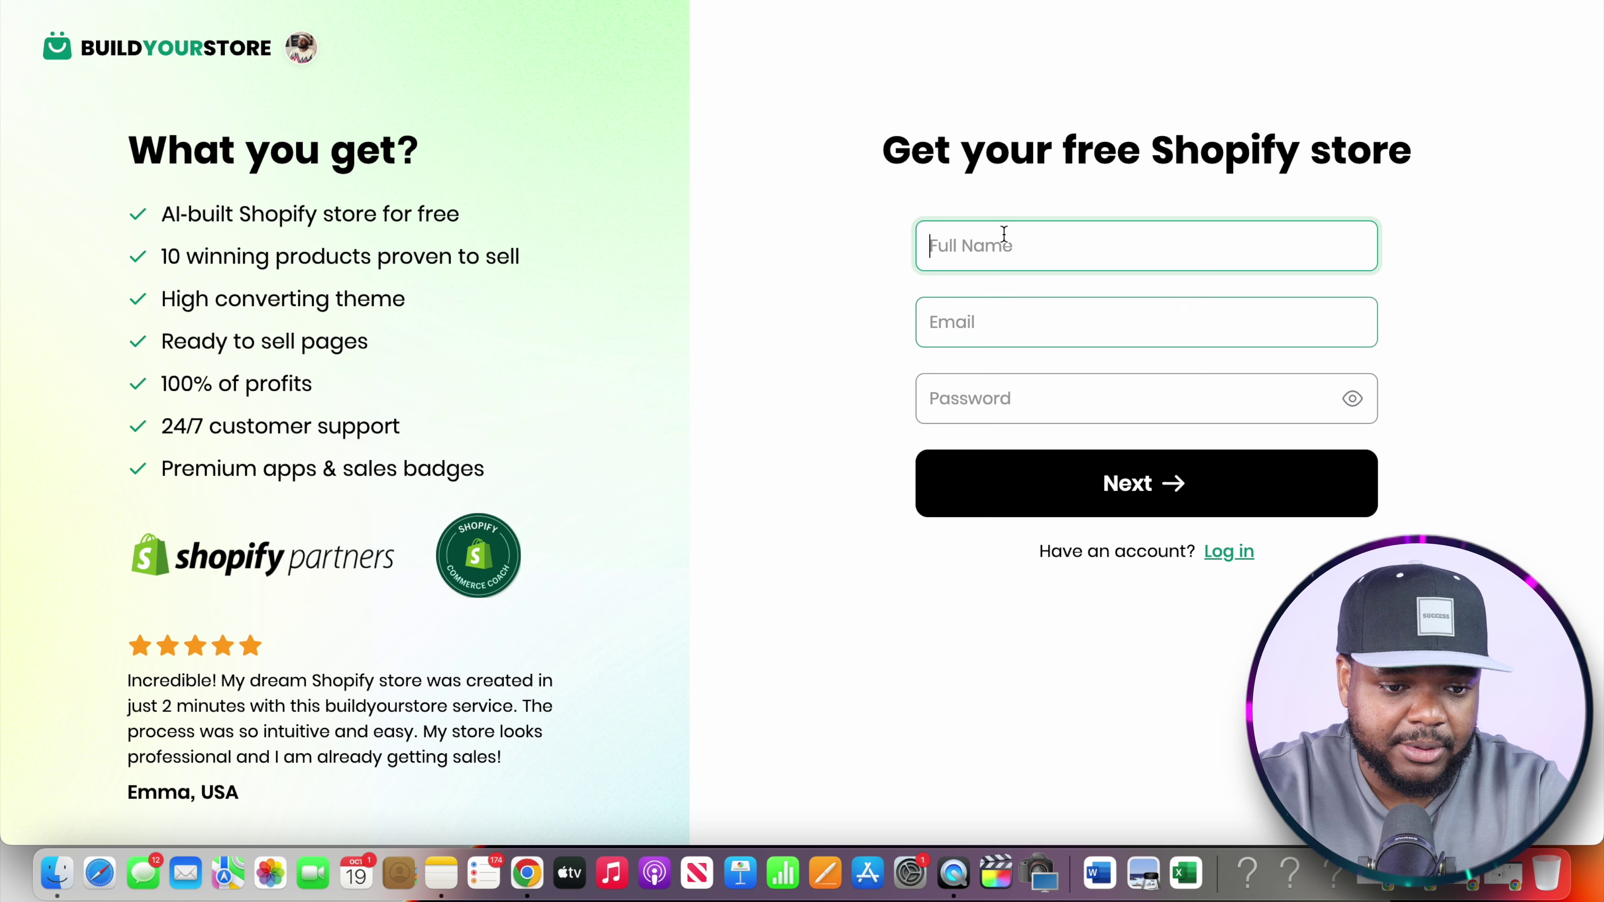
Submit the name, email and password, then select the Home & Garden niche card
click(1070, 502)
drag(628, 240, 503, 240)
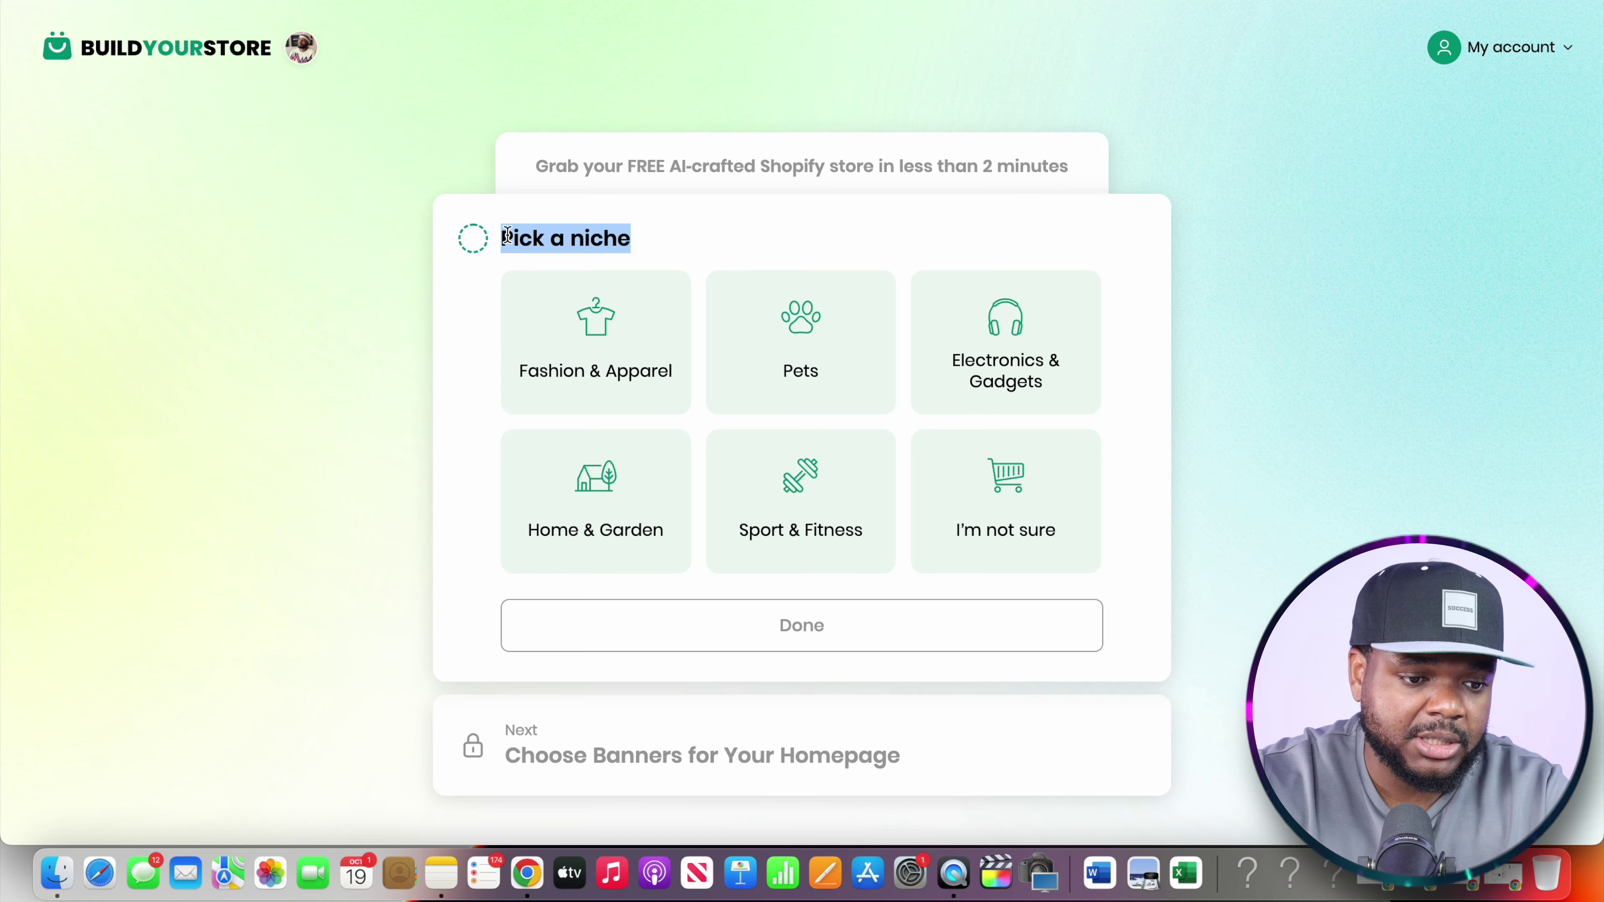
click(740, 235)
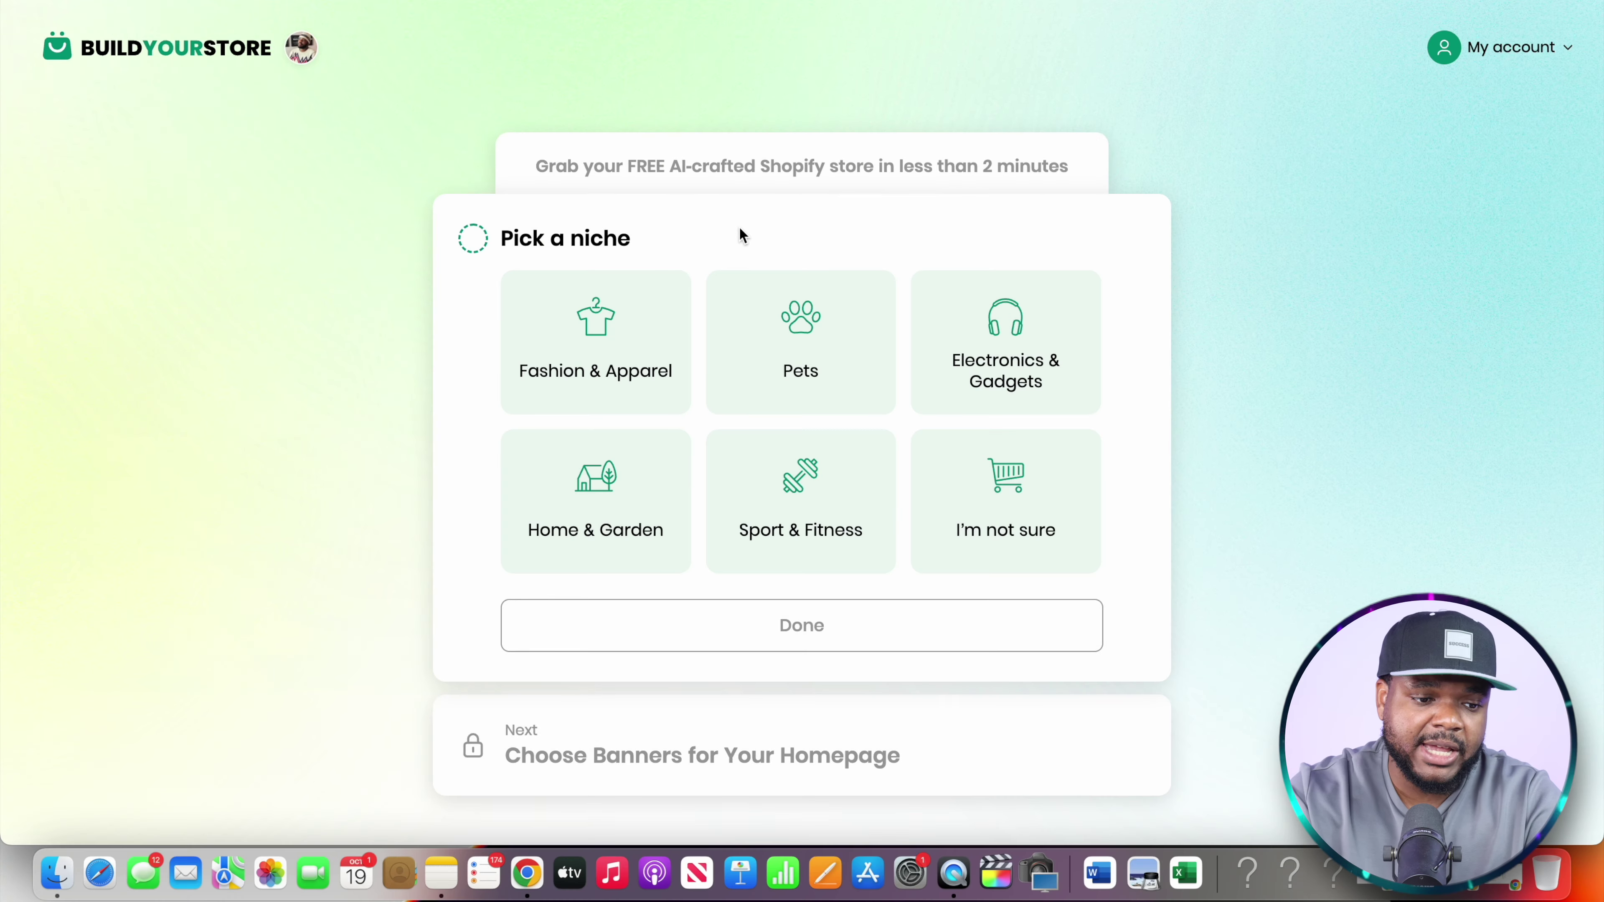
drag(631, 240, 525, 242)
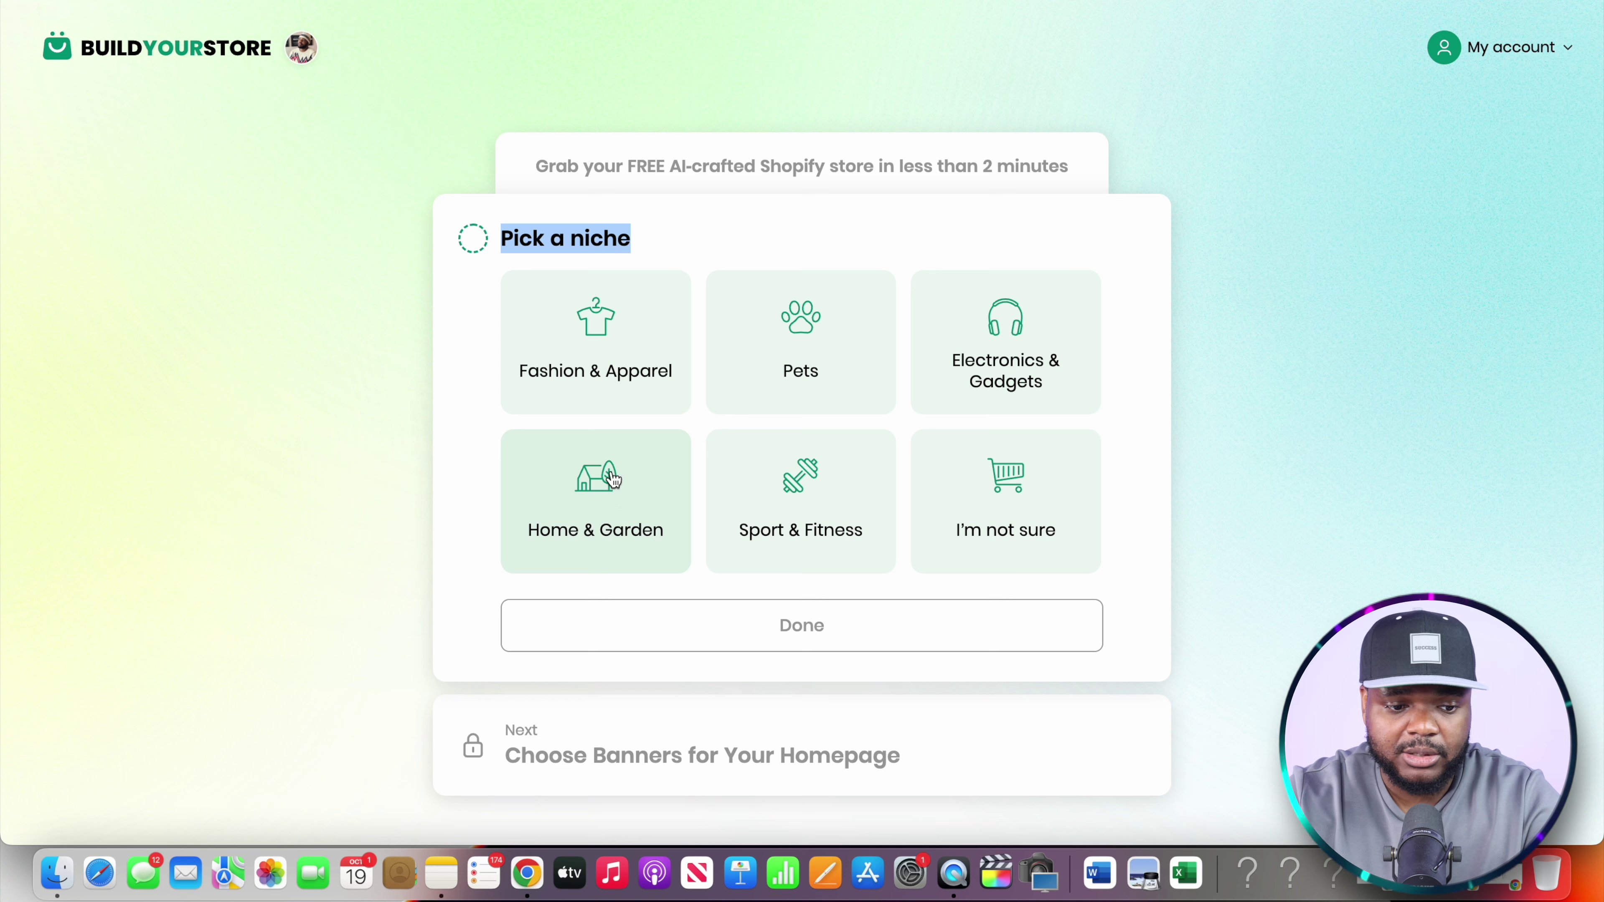
click(347, 288)
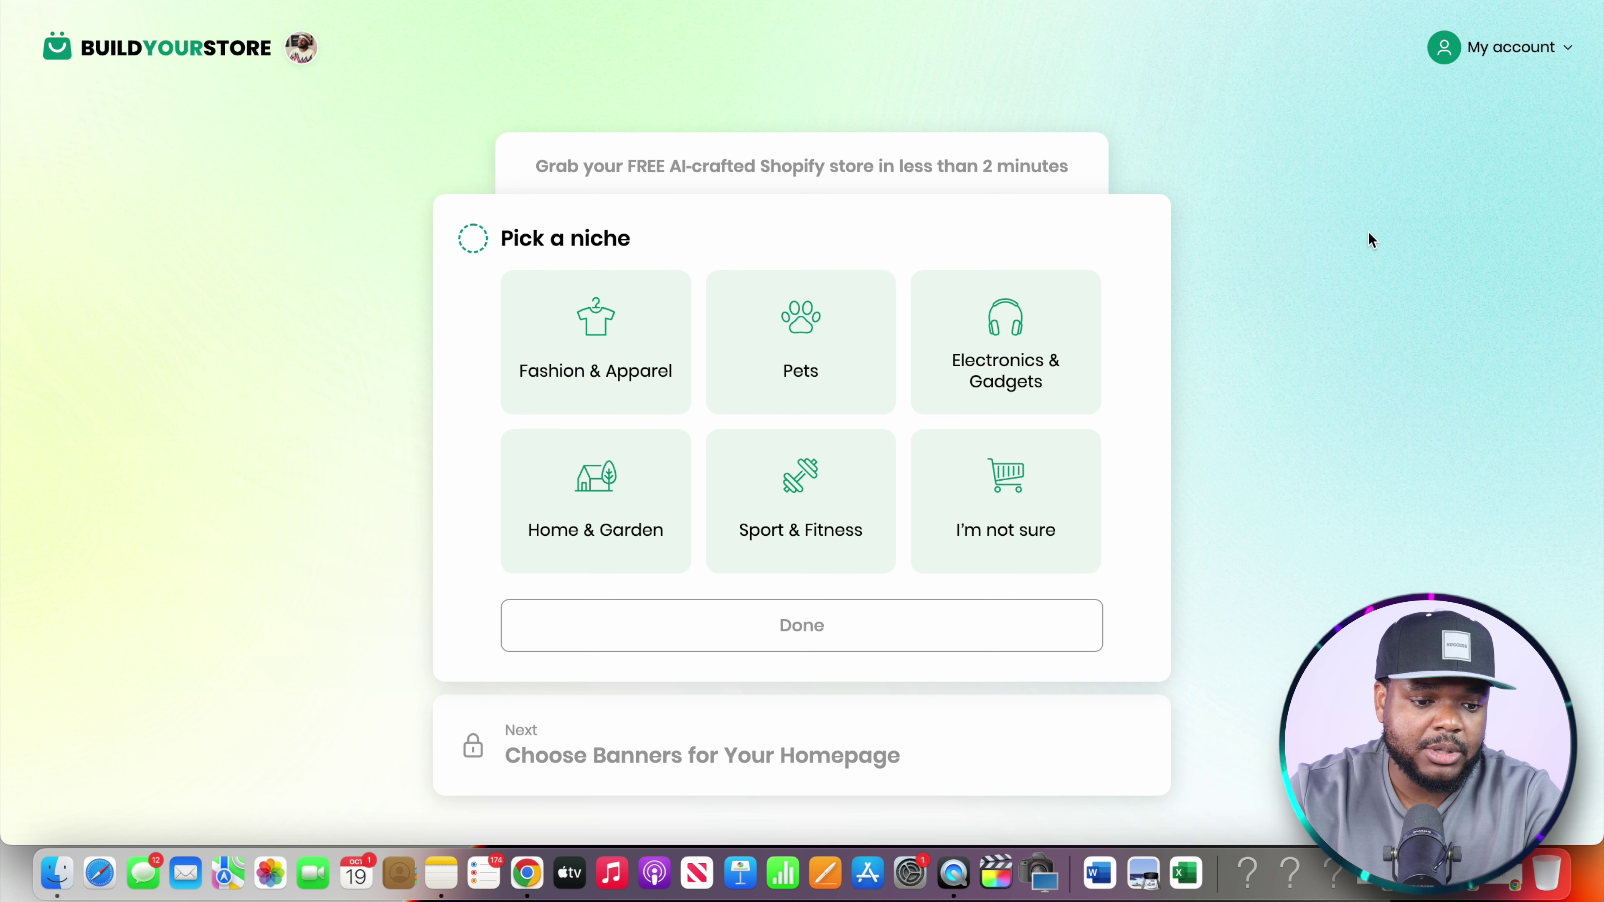
click(567, 504)
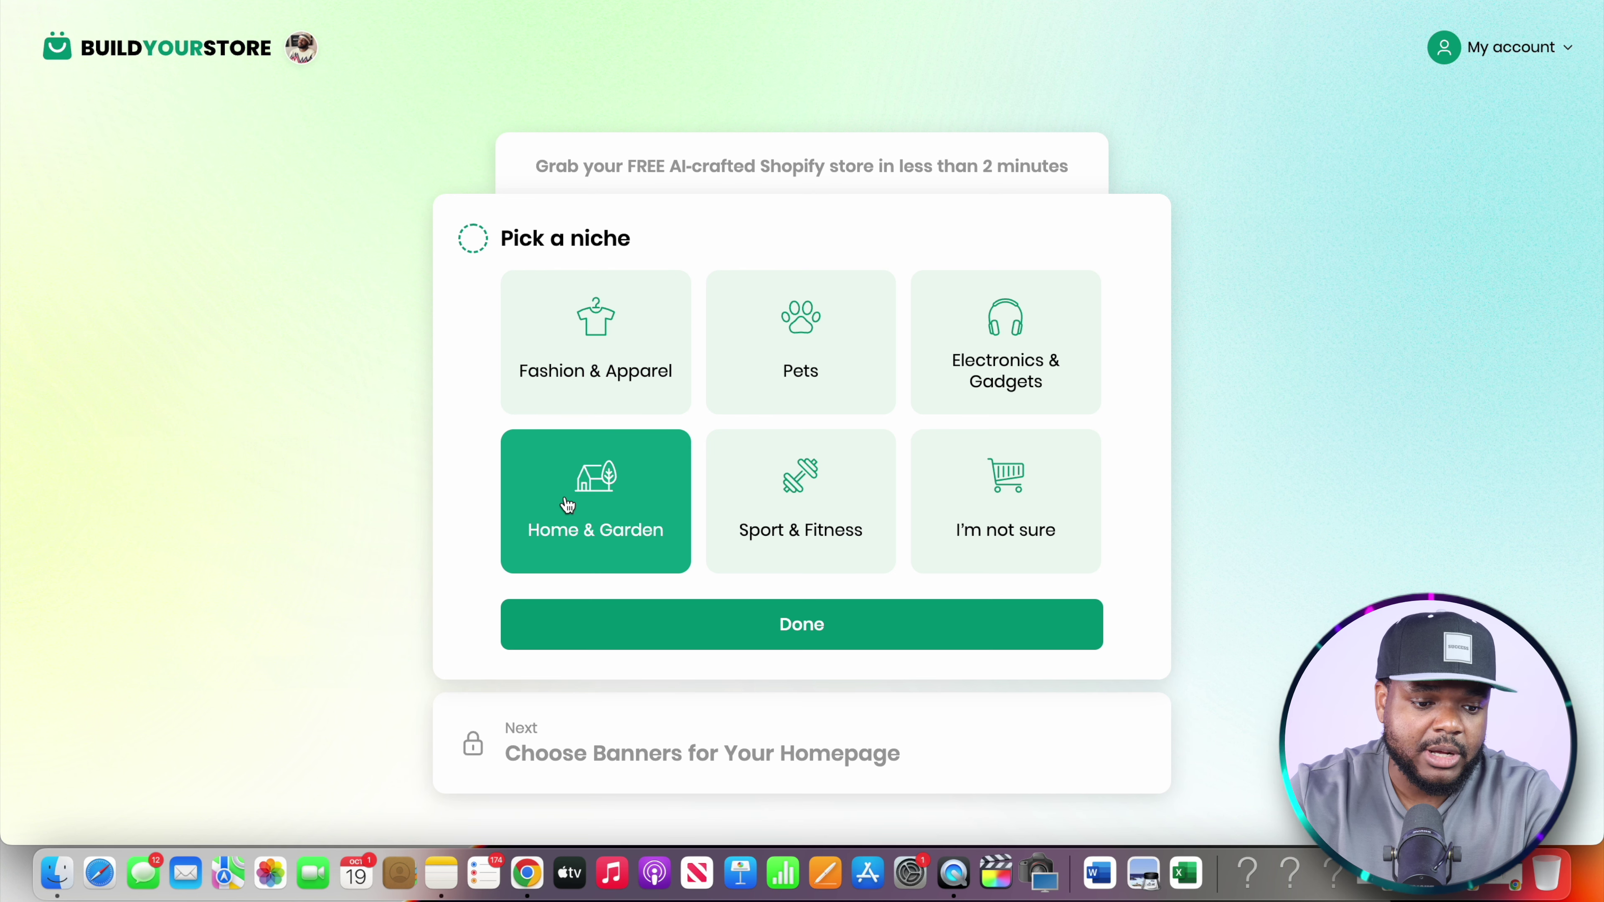
Confirm the niche, pick the garden-tools and garden-shed homepage banners, and confirm them
click(748, 635)
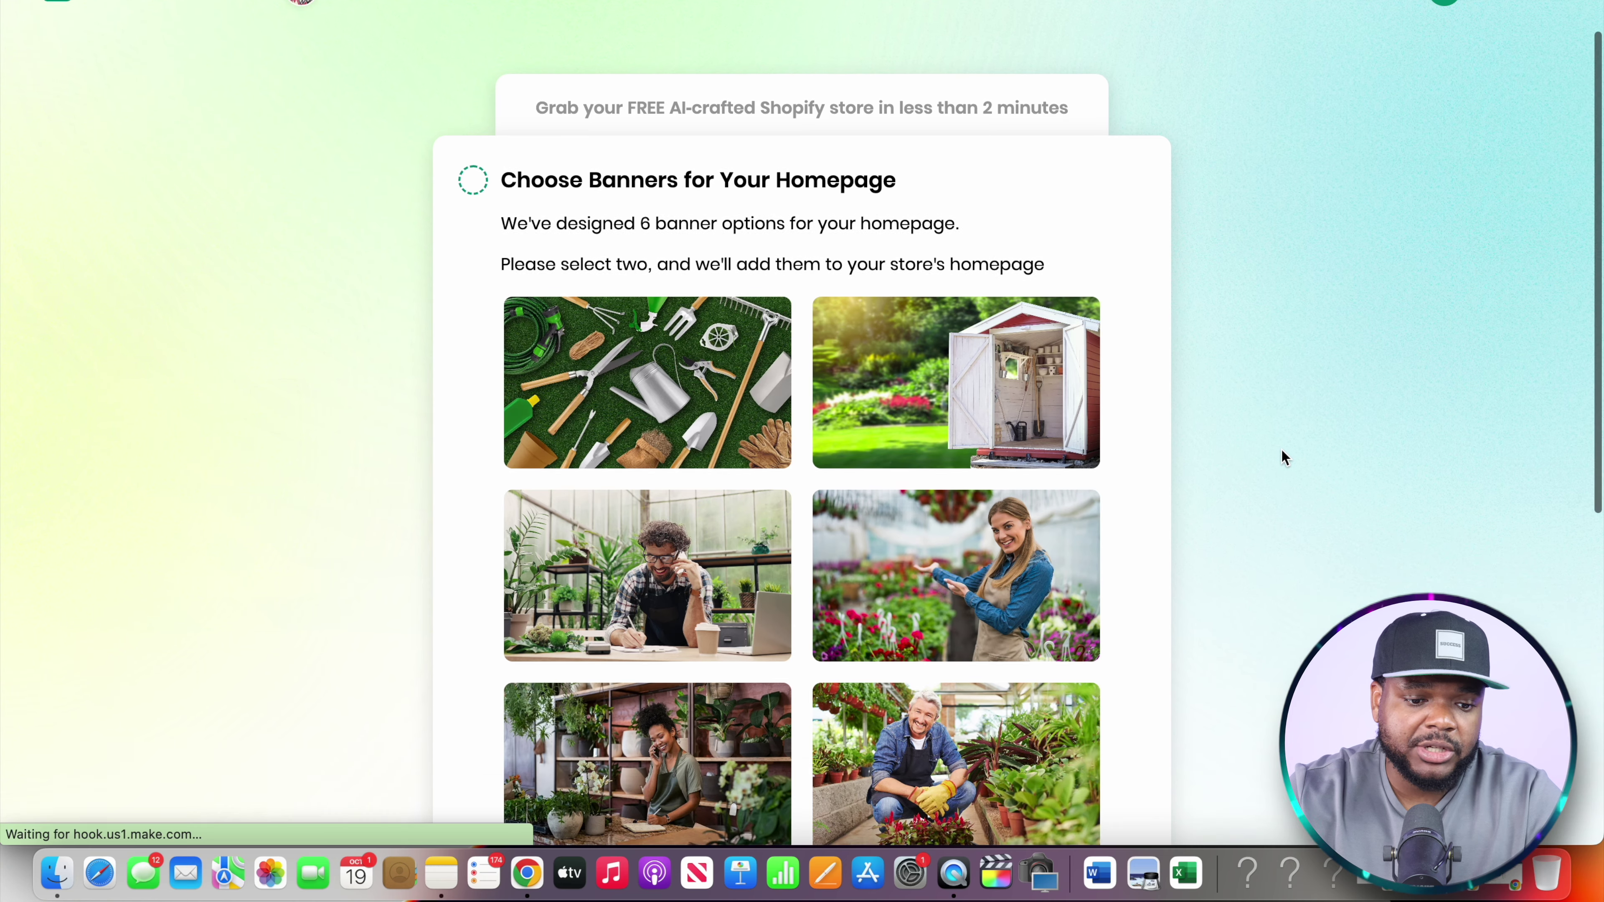
scroll(1280, 450, down, 2)
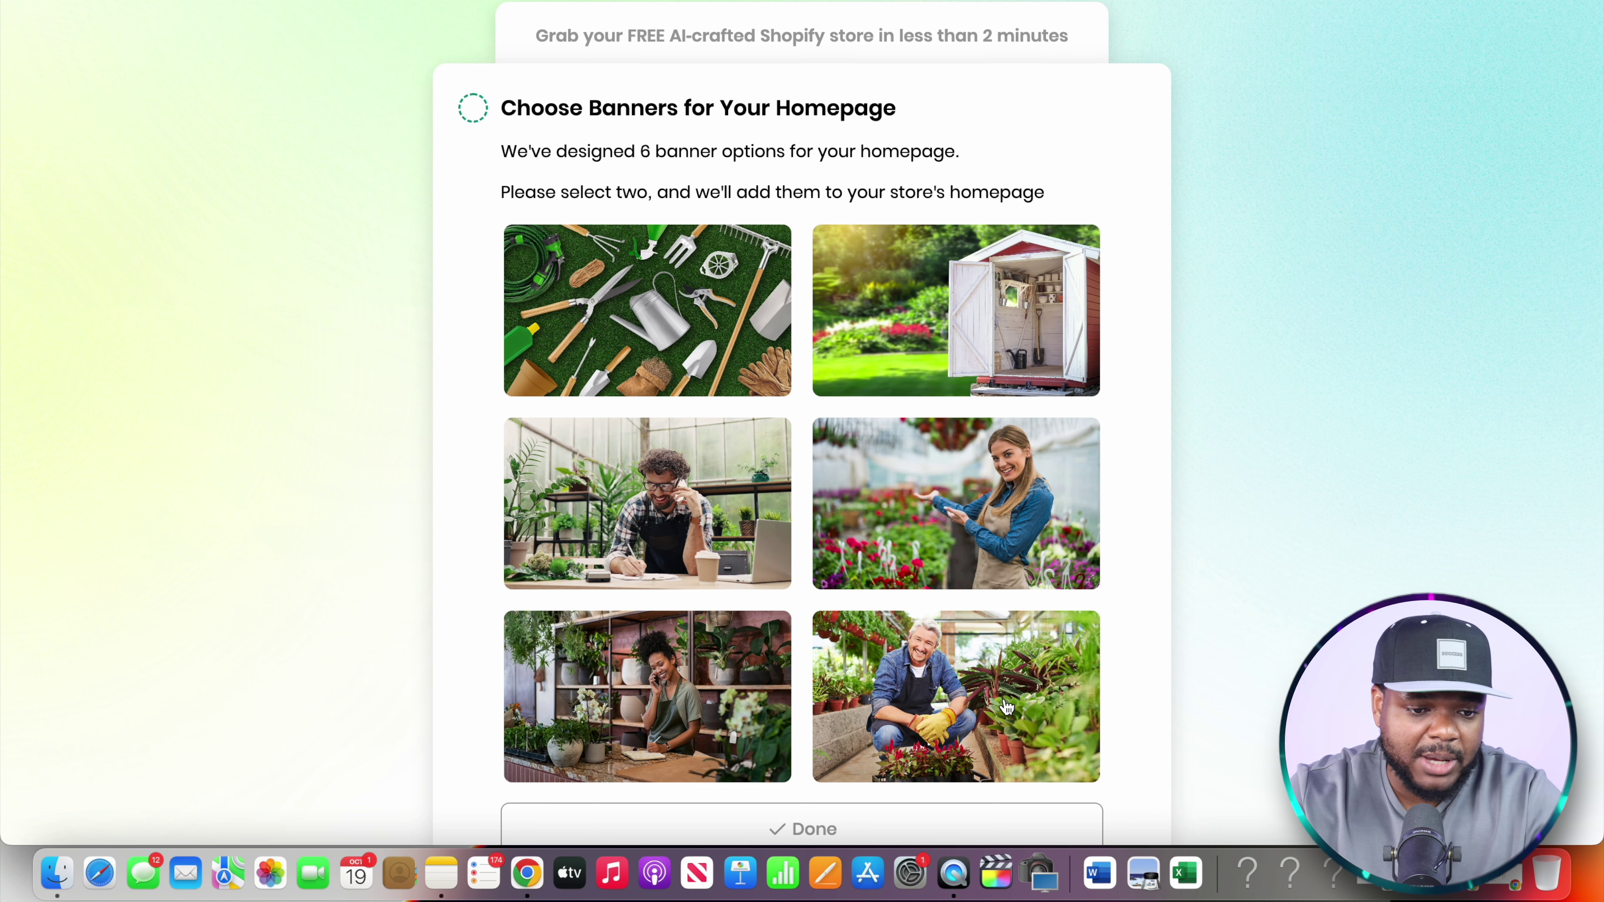
scroll(1238, 435, down, 2)
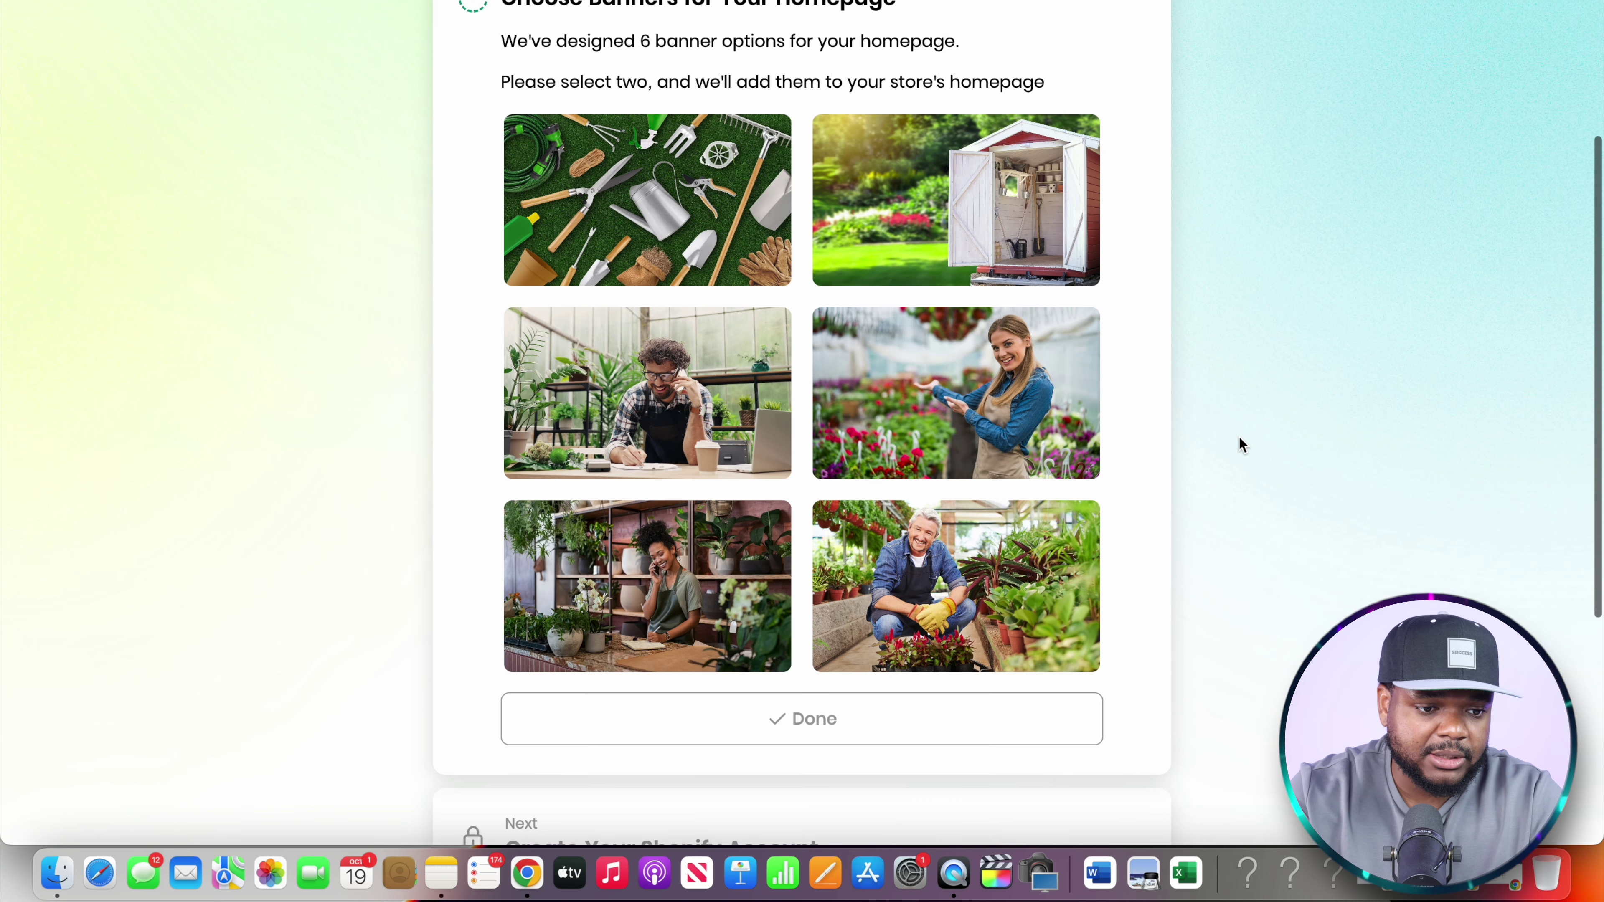
click(623, 261)
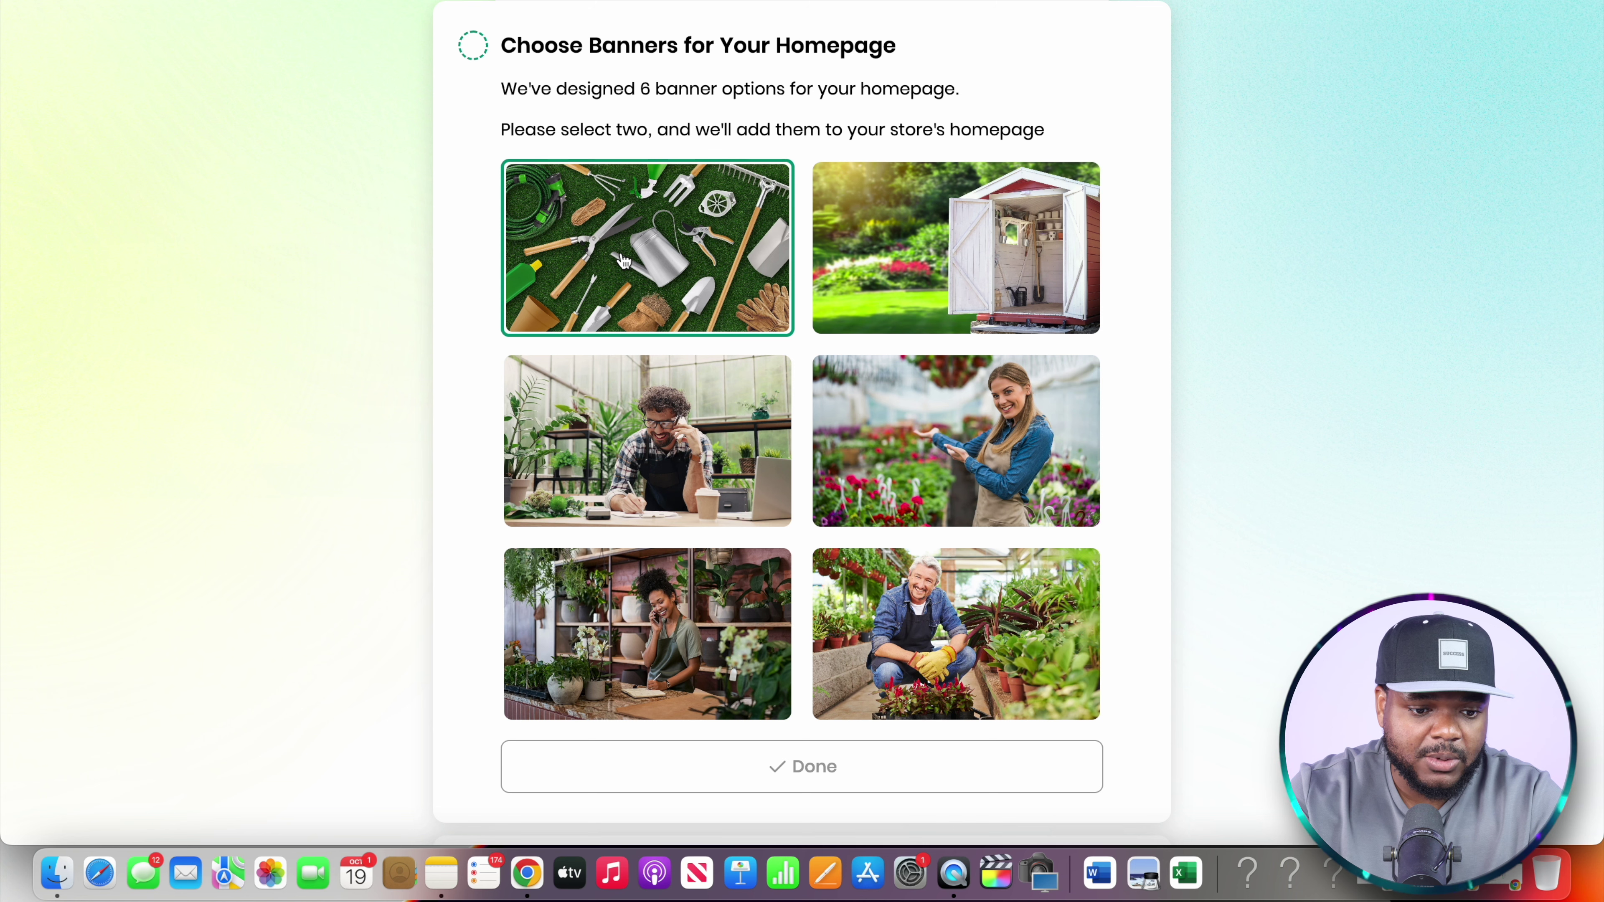
click(1038, 256)
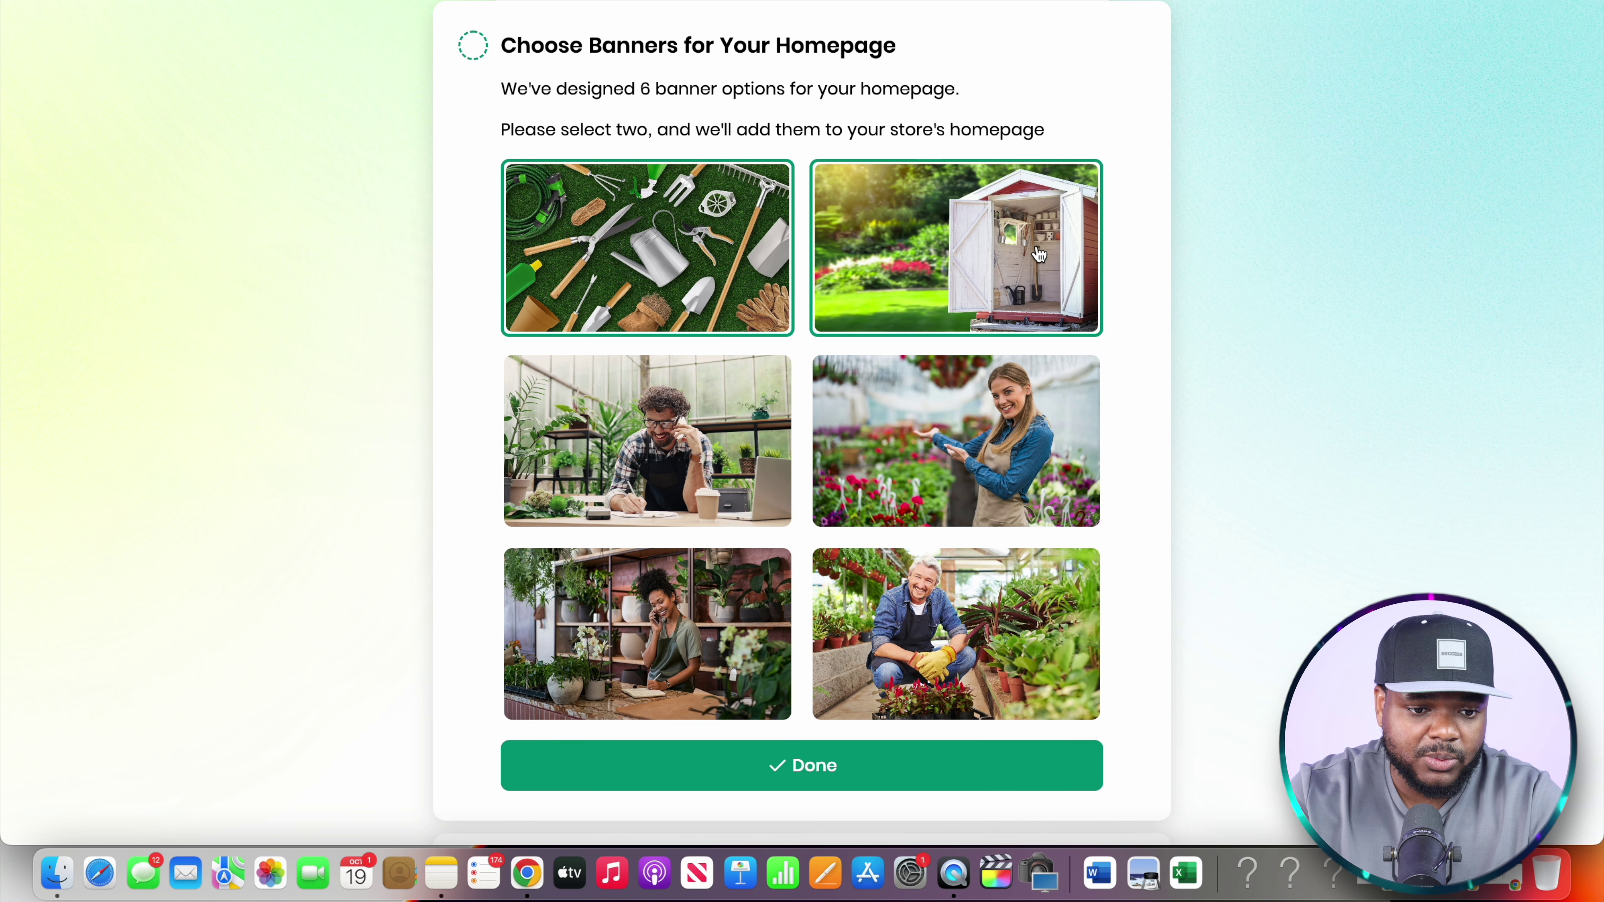
click(897, 773)
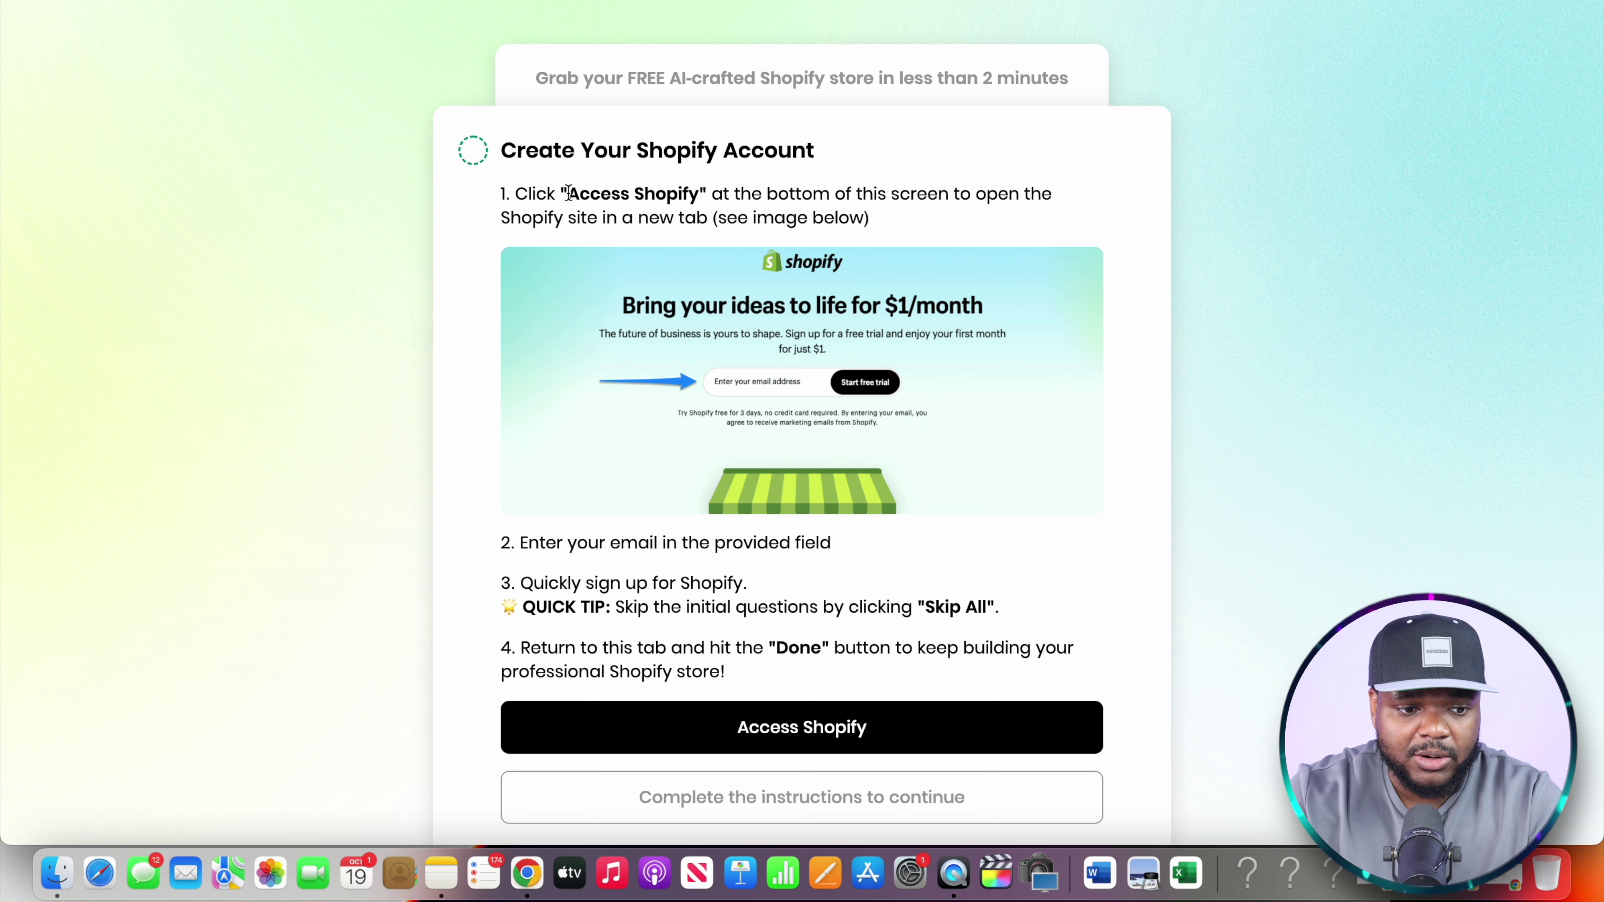
drag(568, 193, 762, 194)
Open Shopify's free-trial page in a new tab and begin entering the trial email
click(881, 731)
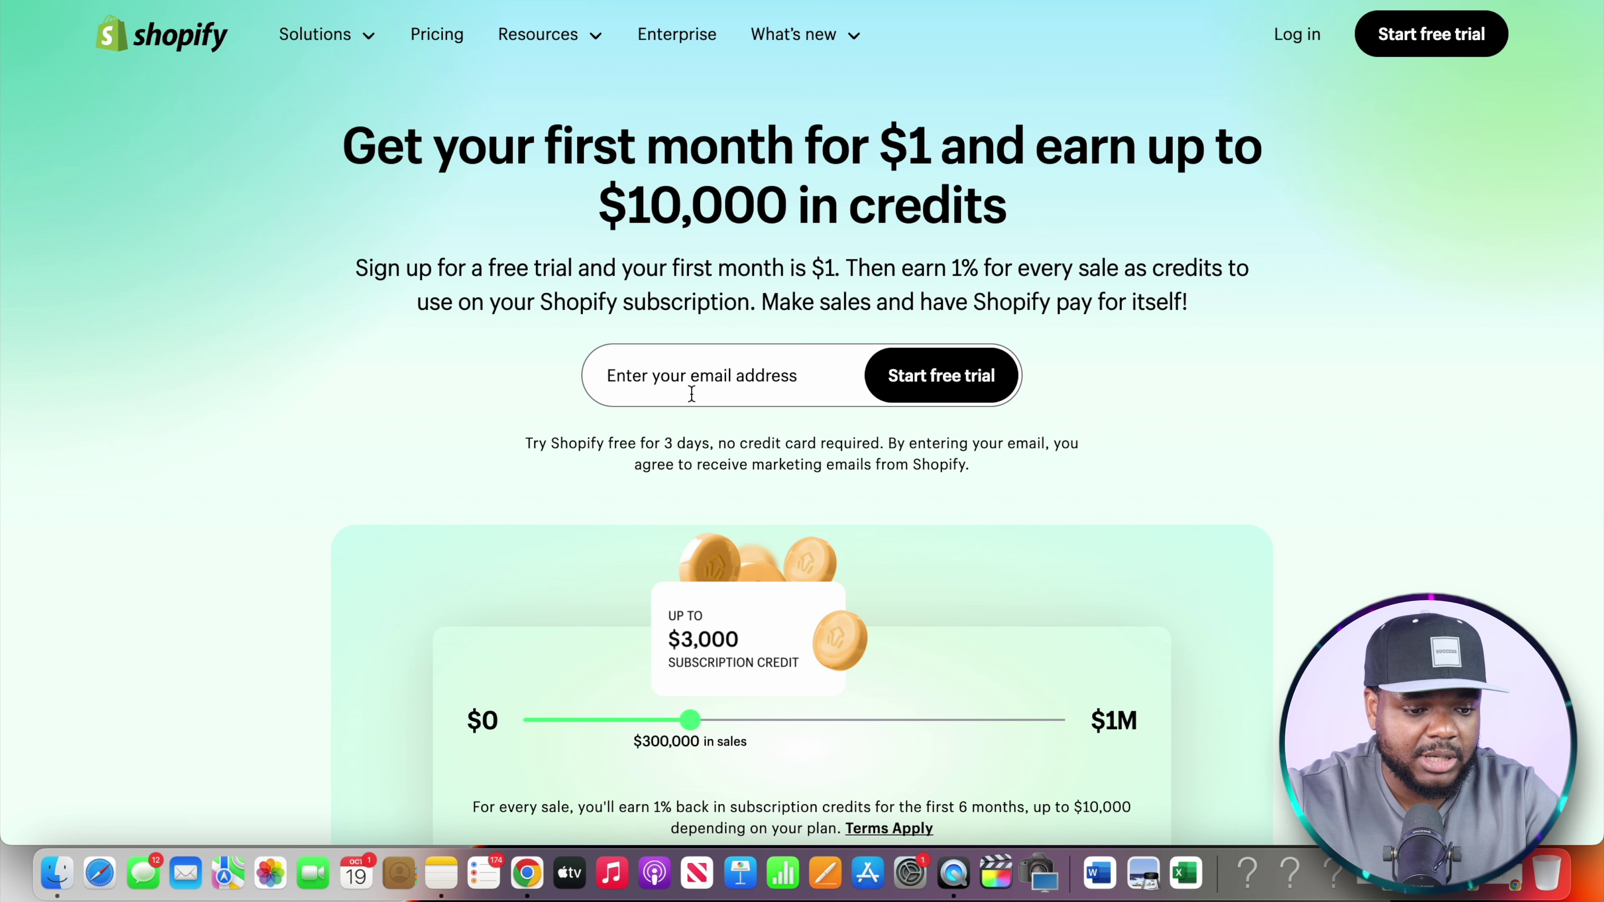
click(686, 379)
Start the Shopify trial, skip all questions, keep United Arab Emirates, and sign up with email
click(930, 400)
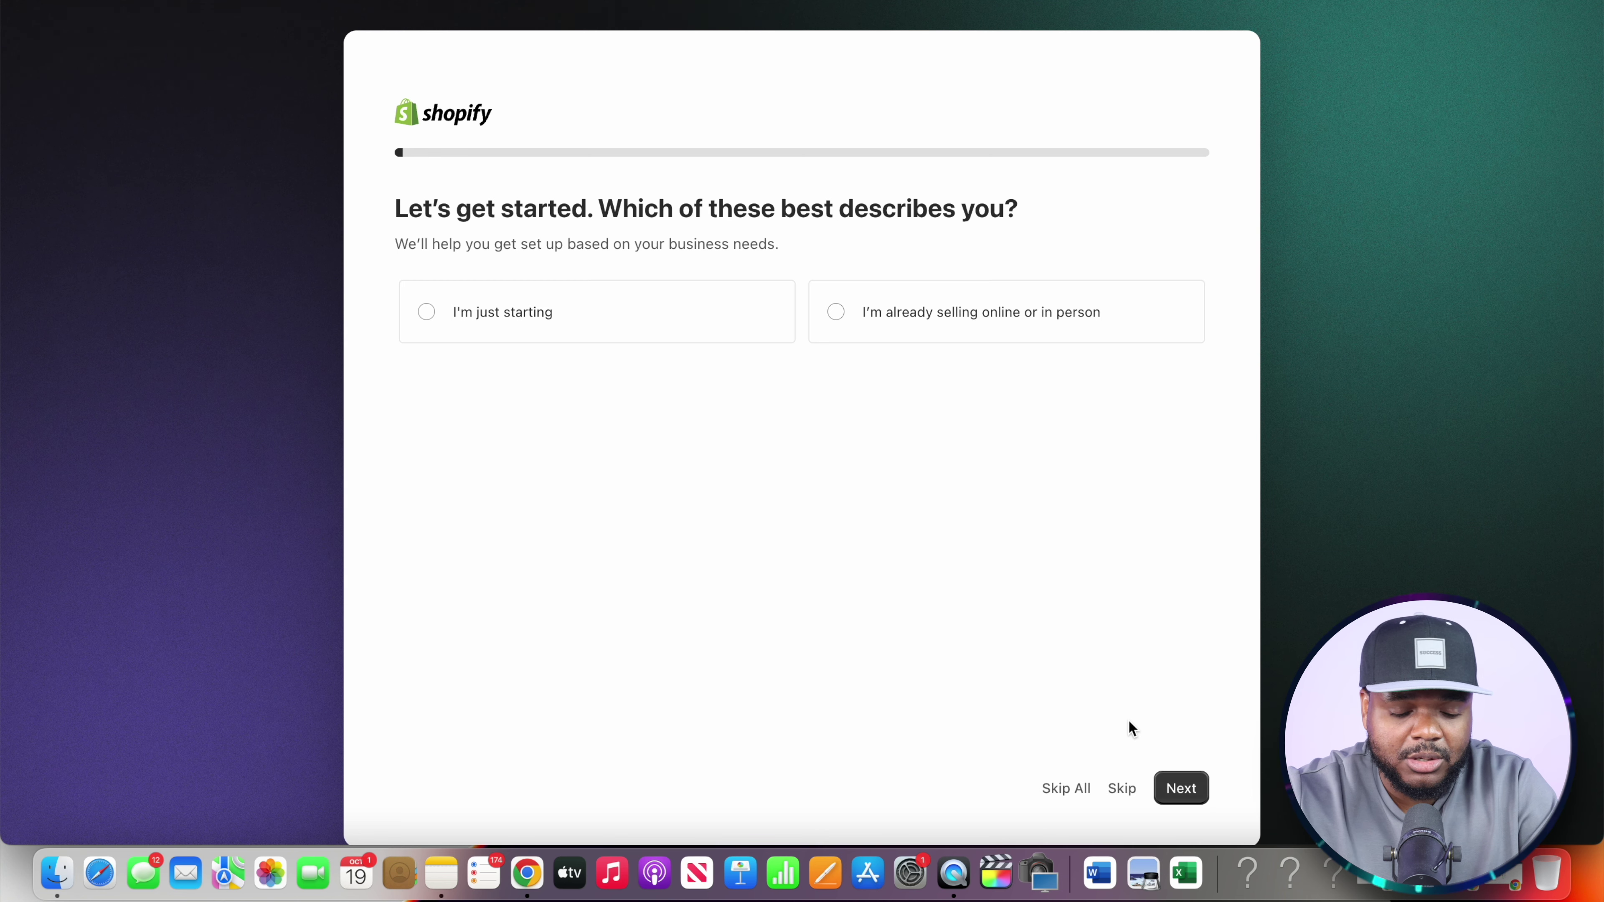
click(1067, 798)
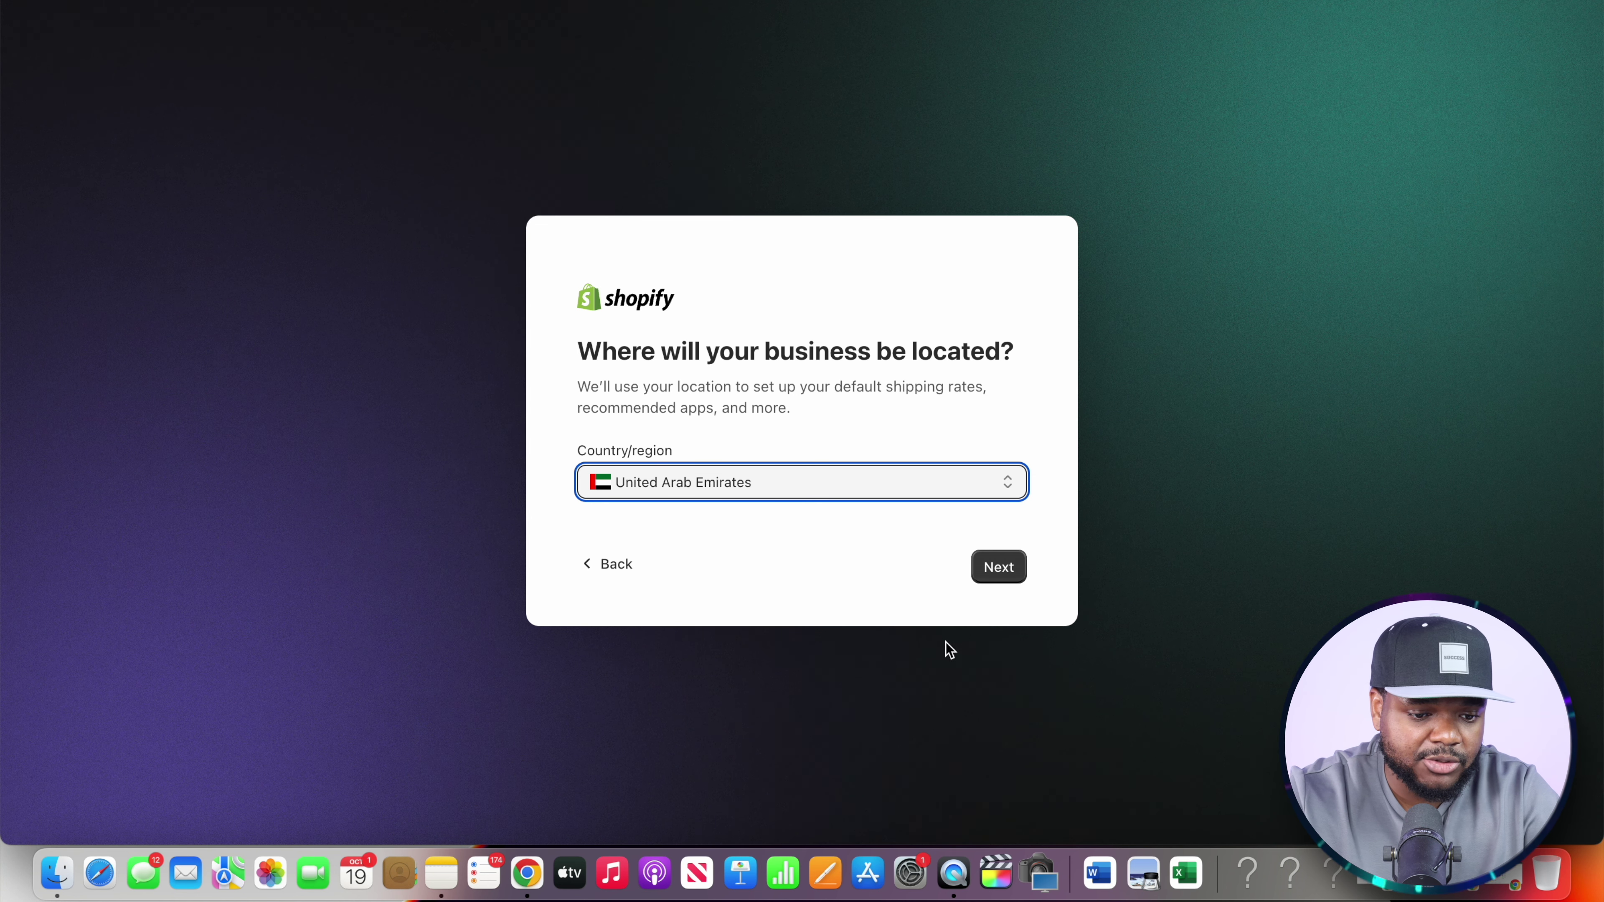
click(1003, 572)
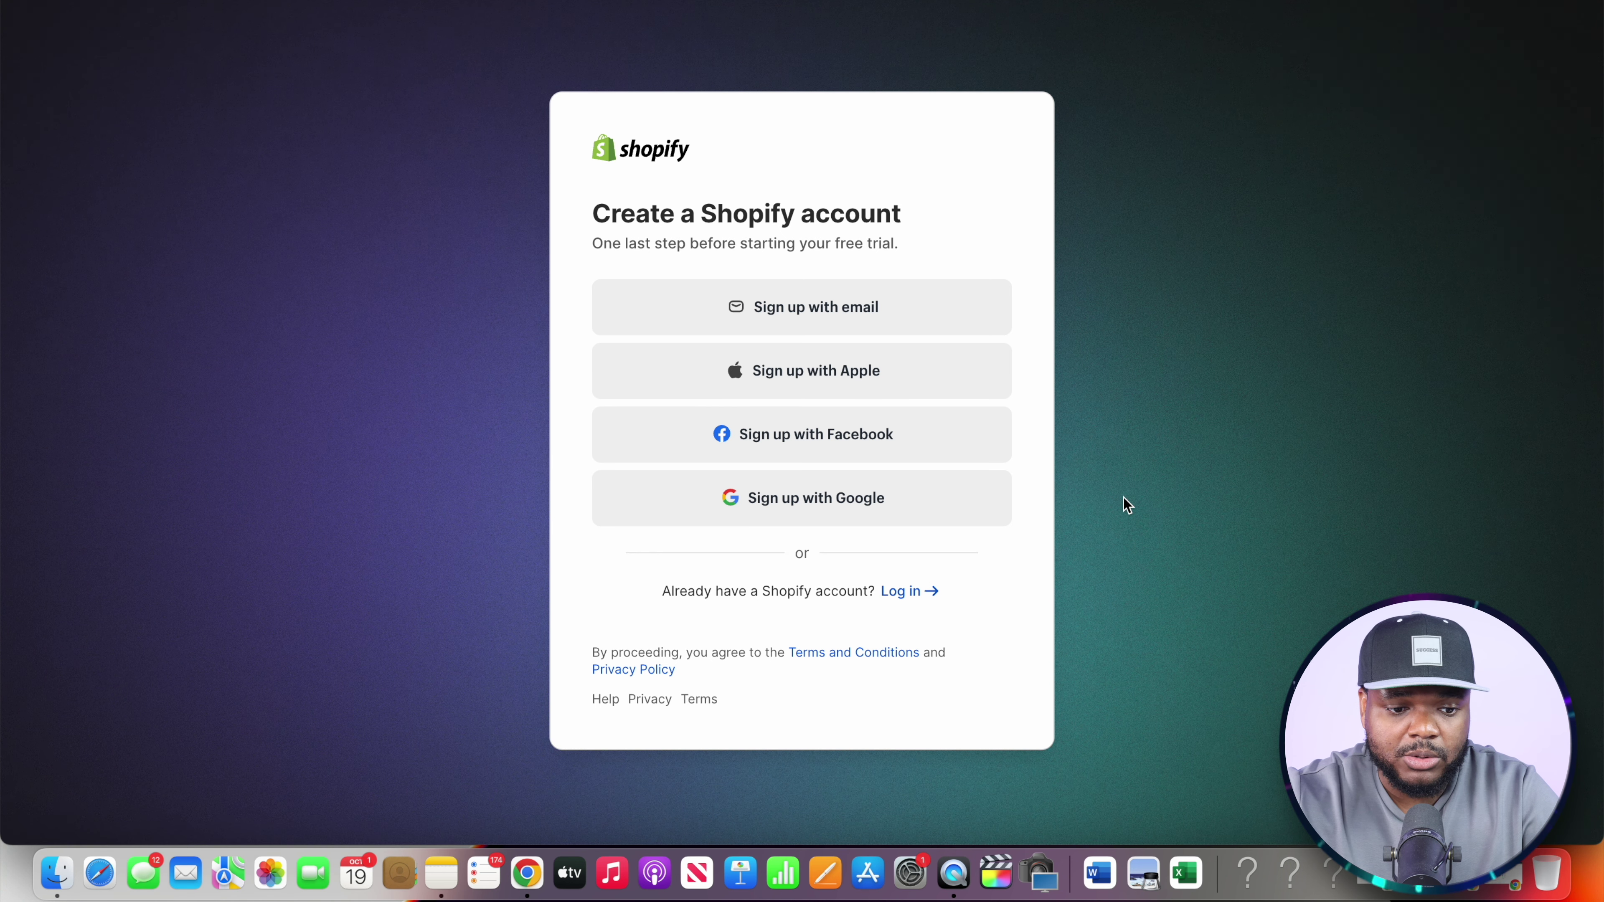
click(913, 320)
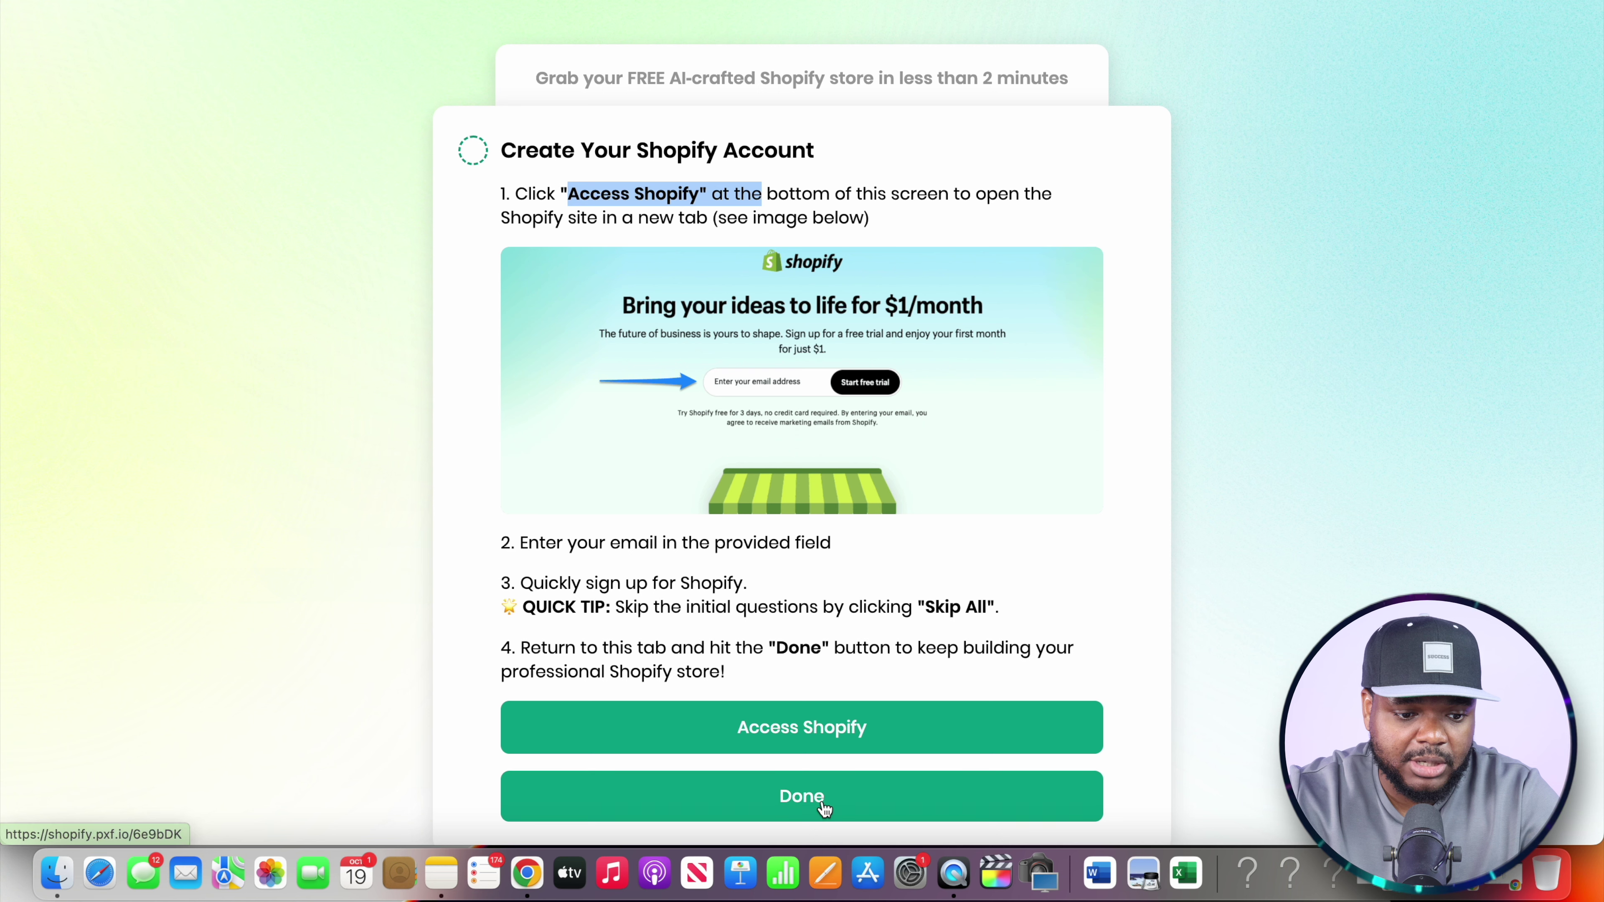
Mark the account step done, paste the store admin URL into Store URL, and save
click(859, 810)
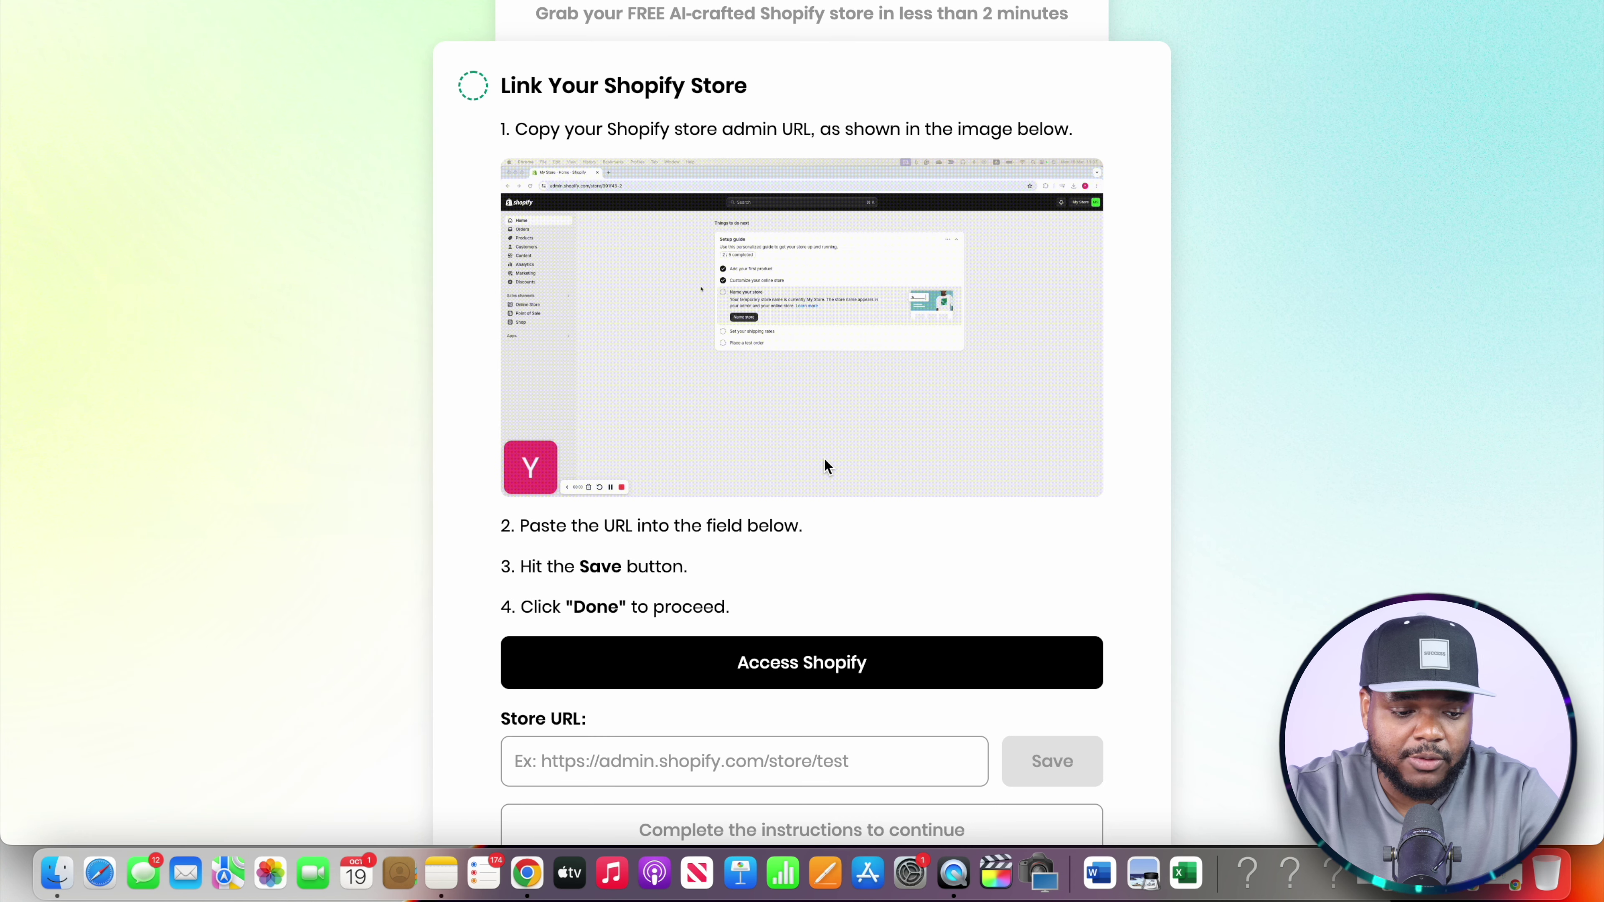
click(629, 767)
text(https://admin.shopify.com/store/3w6yiy-gr)
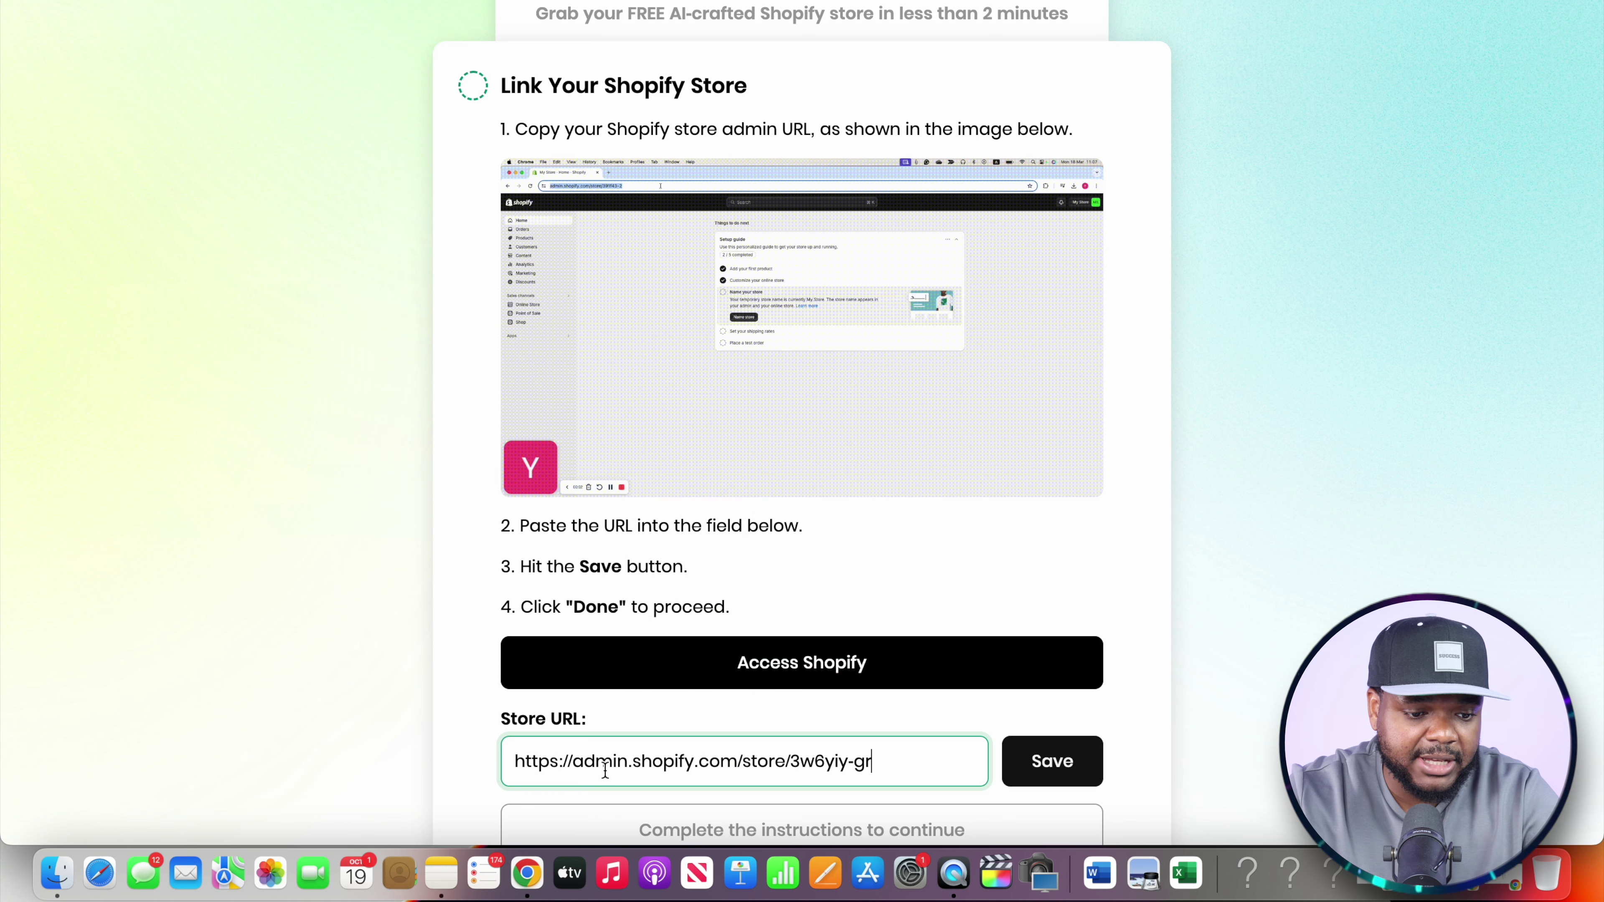
scroll(1181, 670, down, 1)
click(1049, 726)
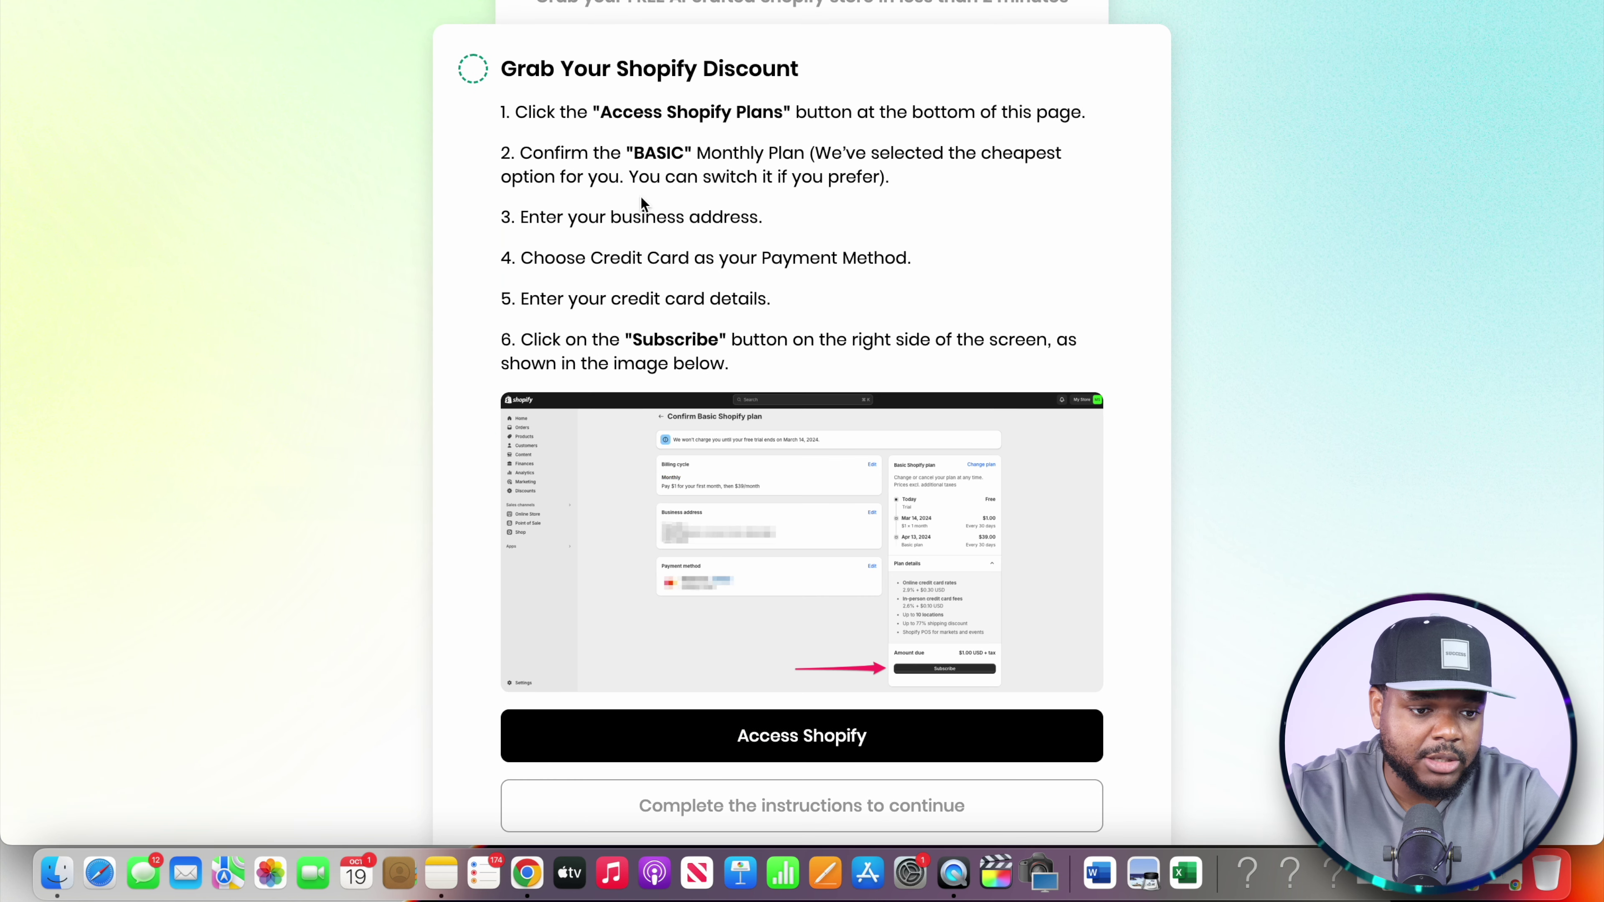
Highlight the Grab Your Shopify Discount step title
drag(525, 68, 796, 70)
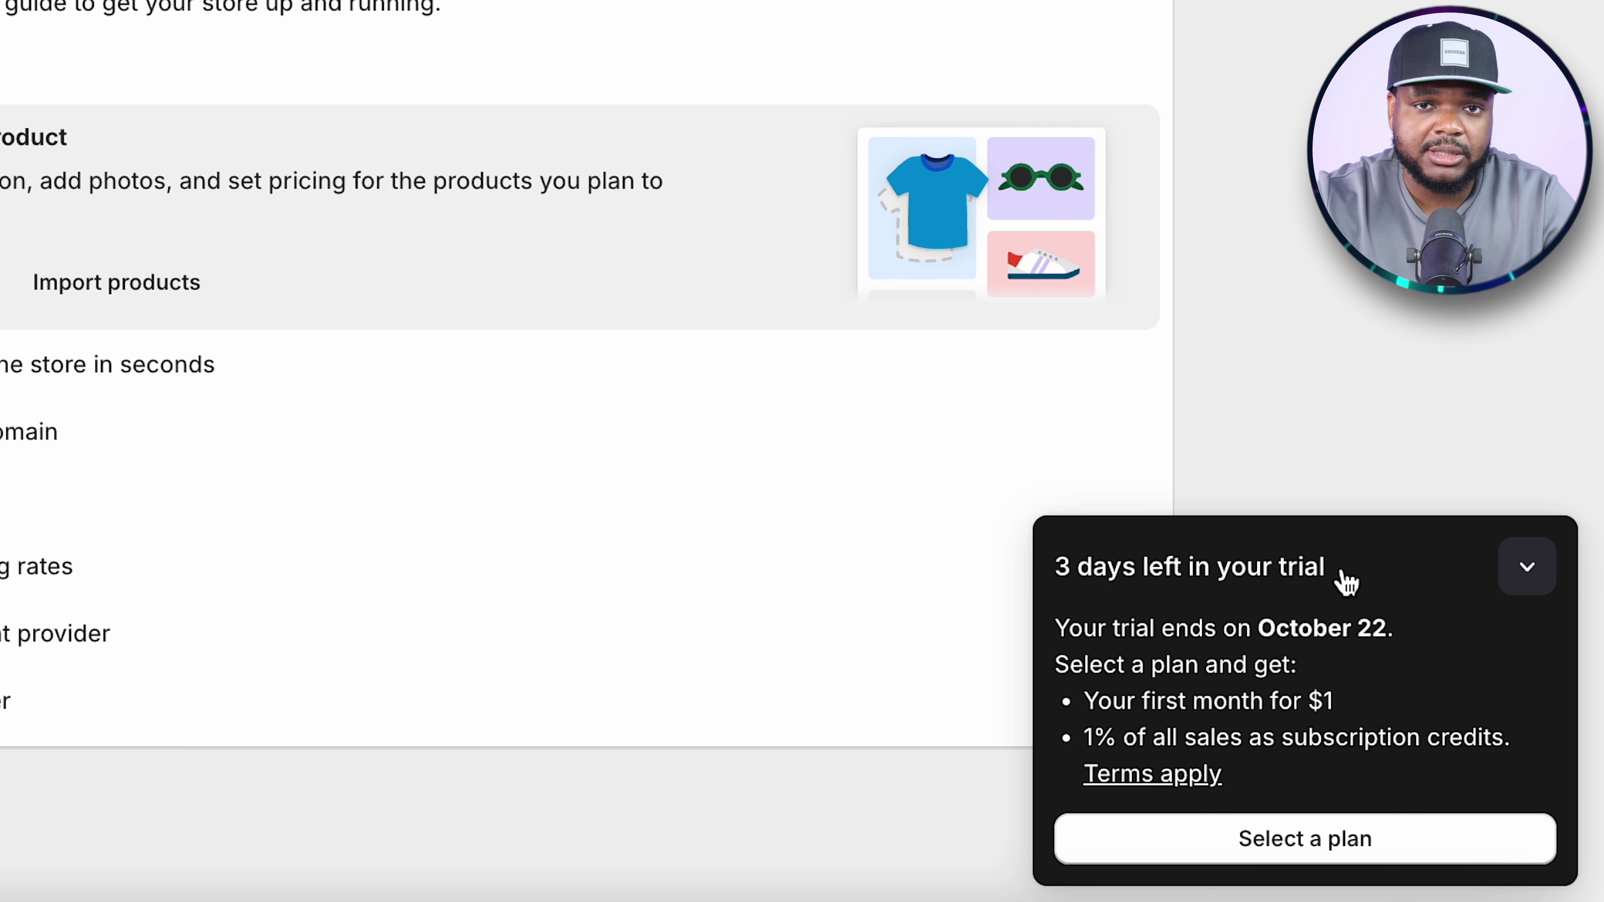
Subscribe to the Shopify Basic plan with $1.00 due today
click(1303, 850)
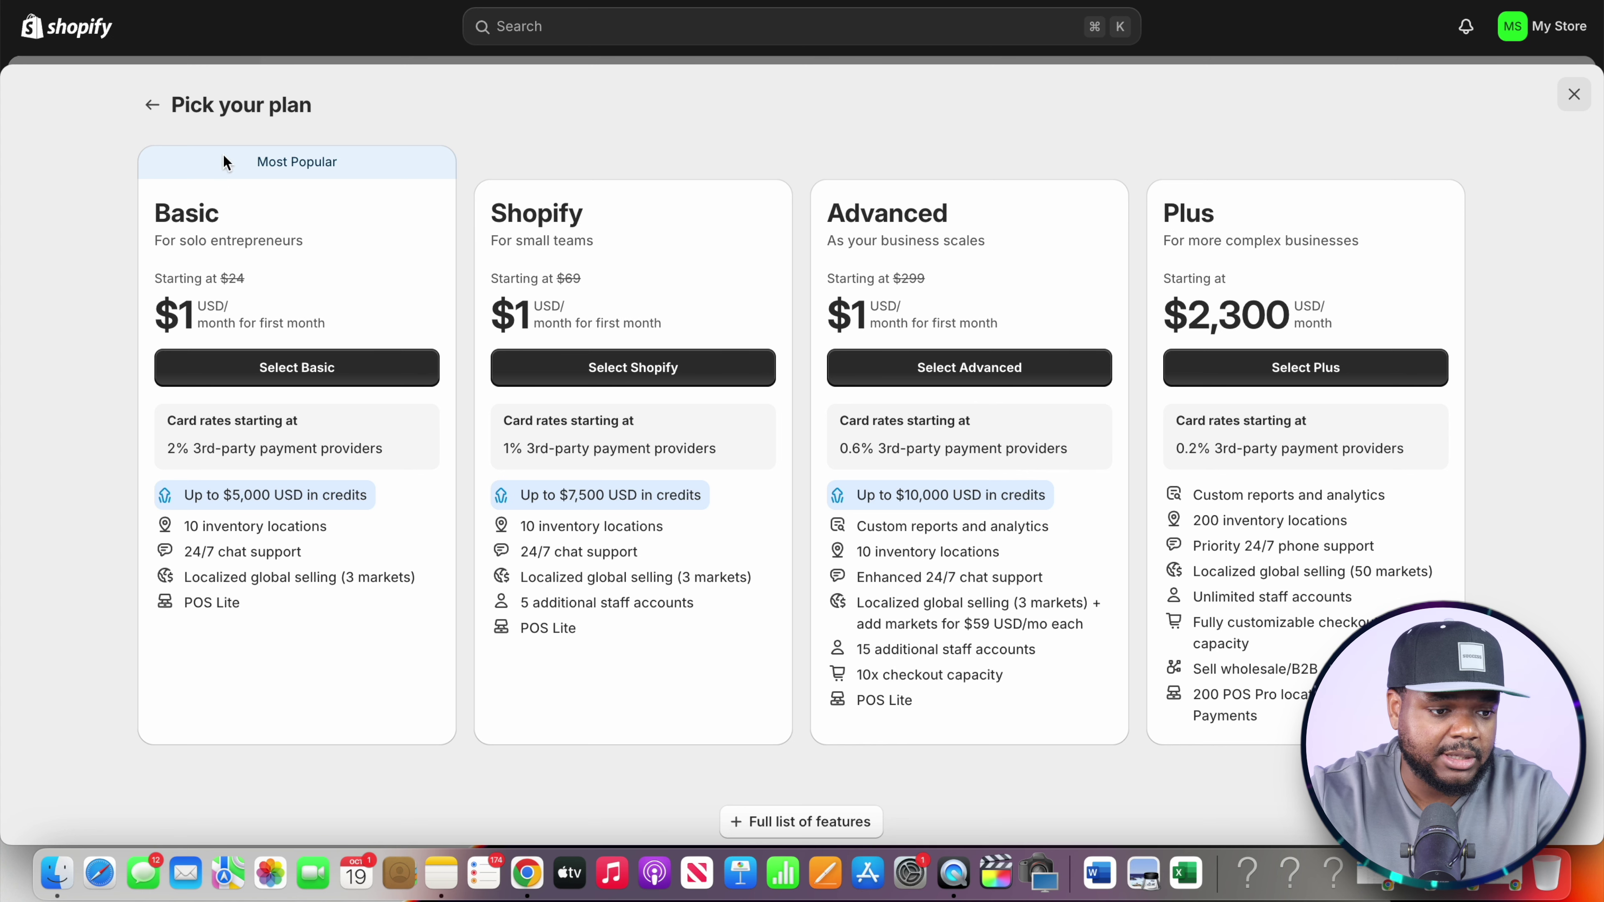
click(260, 372)
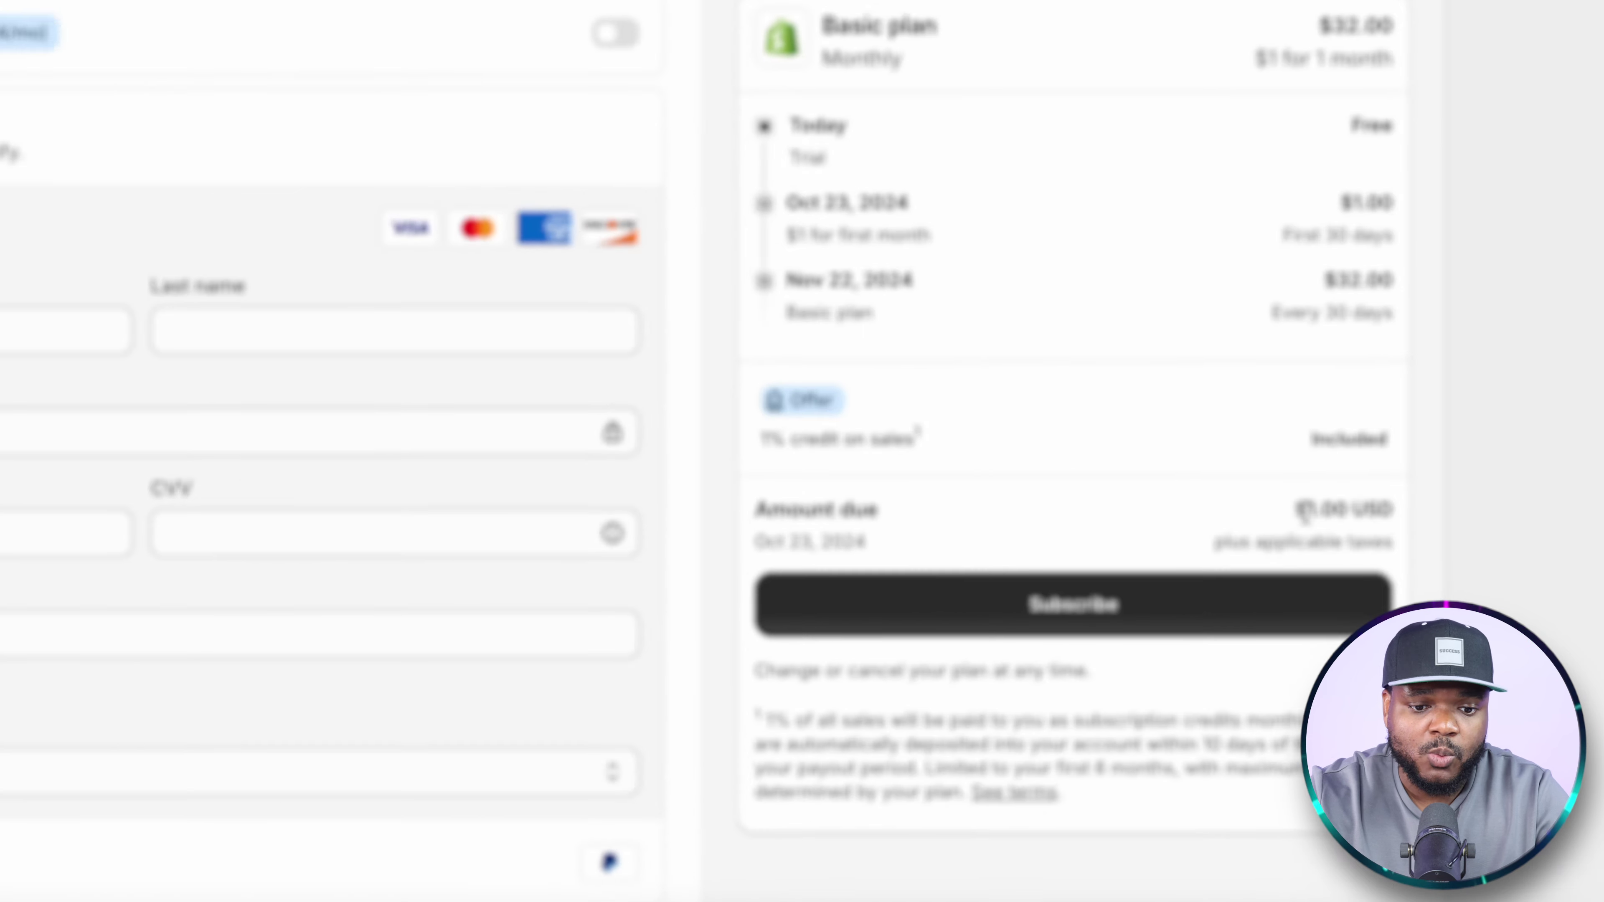
drag(1303, 512, 1396, 517)
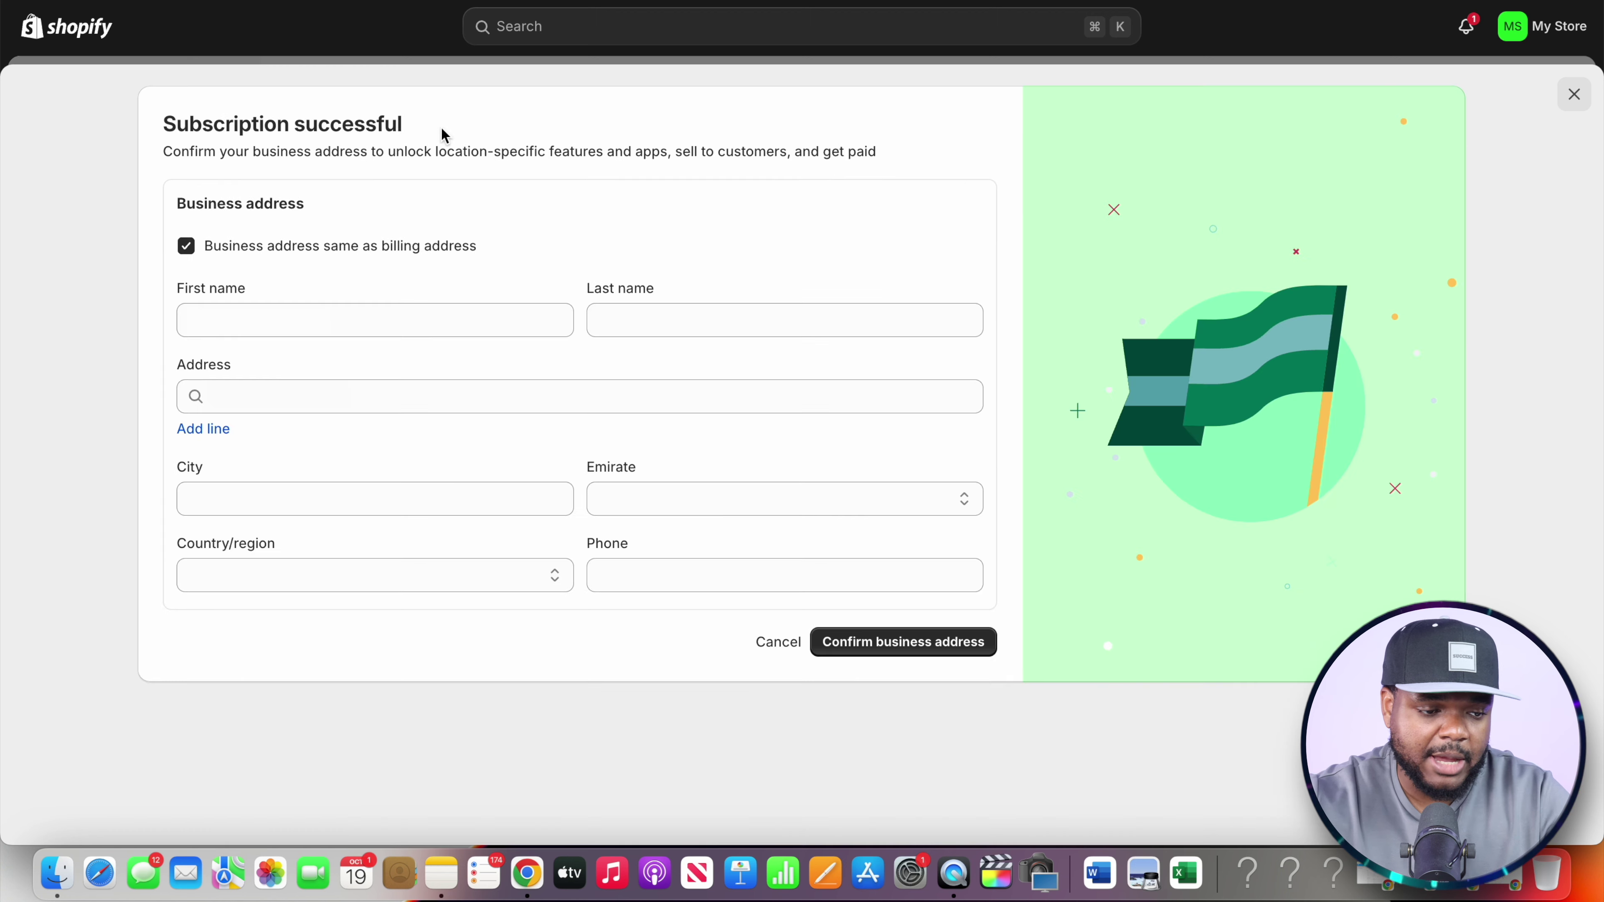
drag(164, 121, 399, 122)
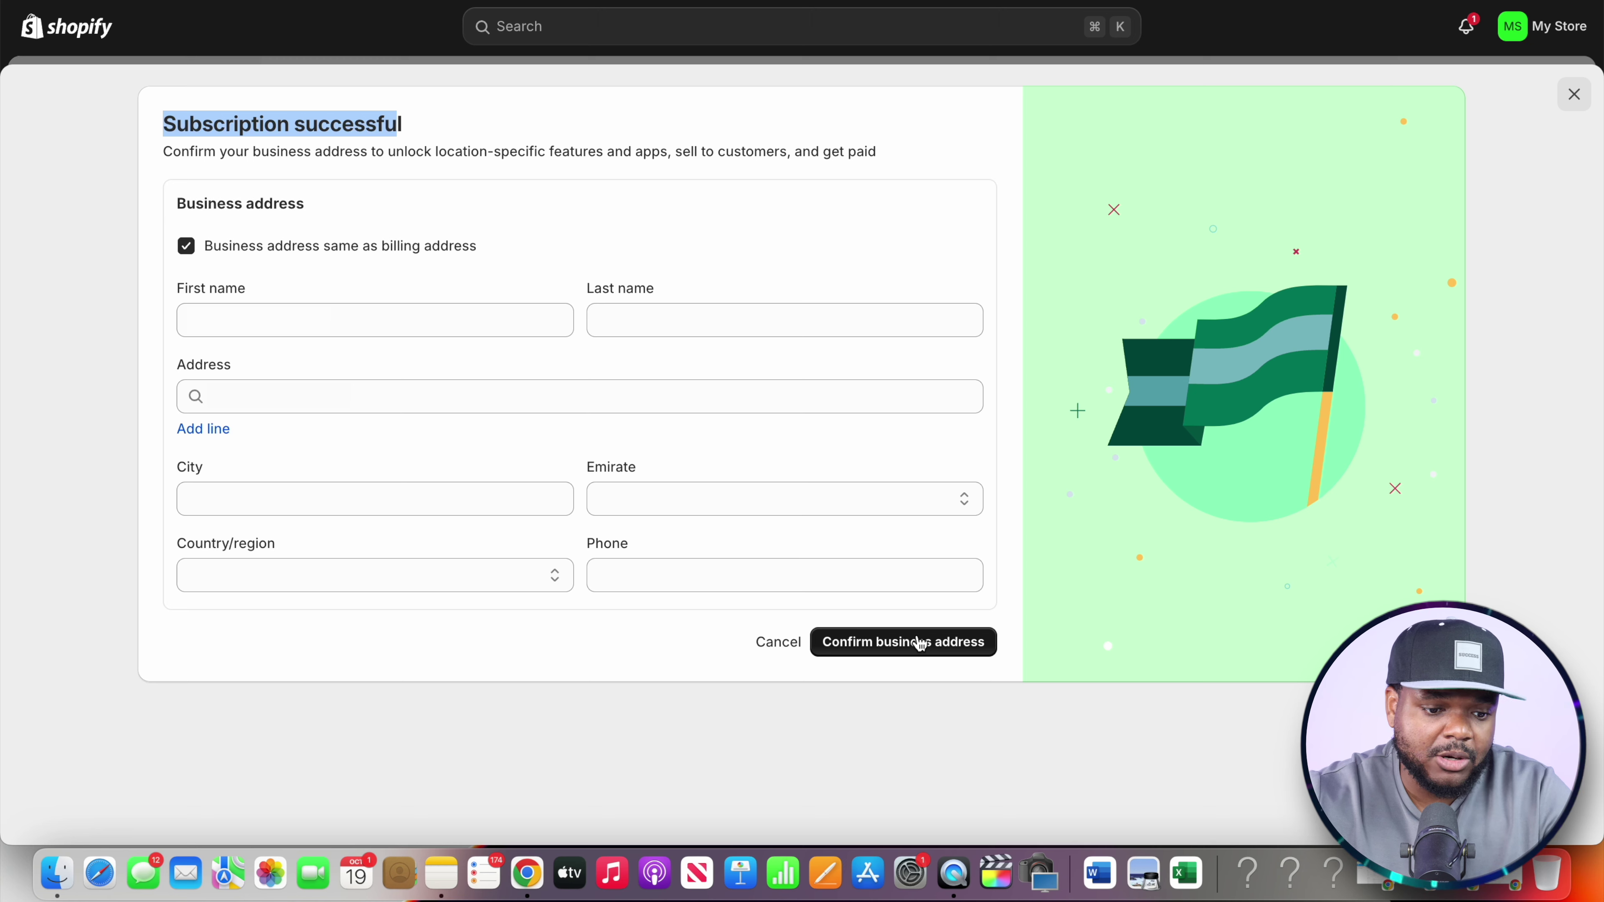
Confirm the business address and mark BuildYourStore's Shopify discount step done
click(900, 657)
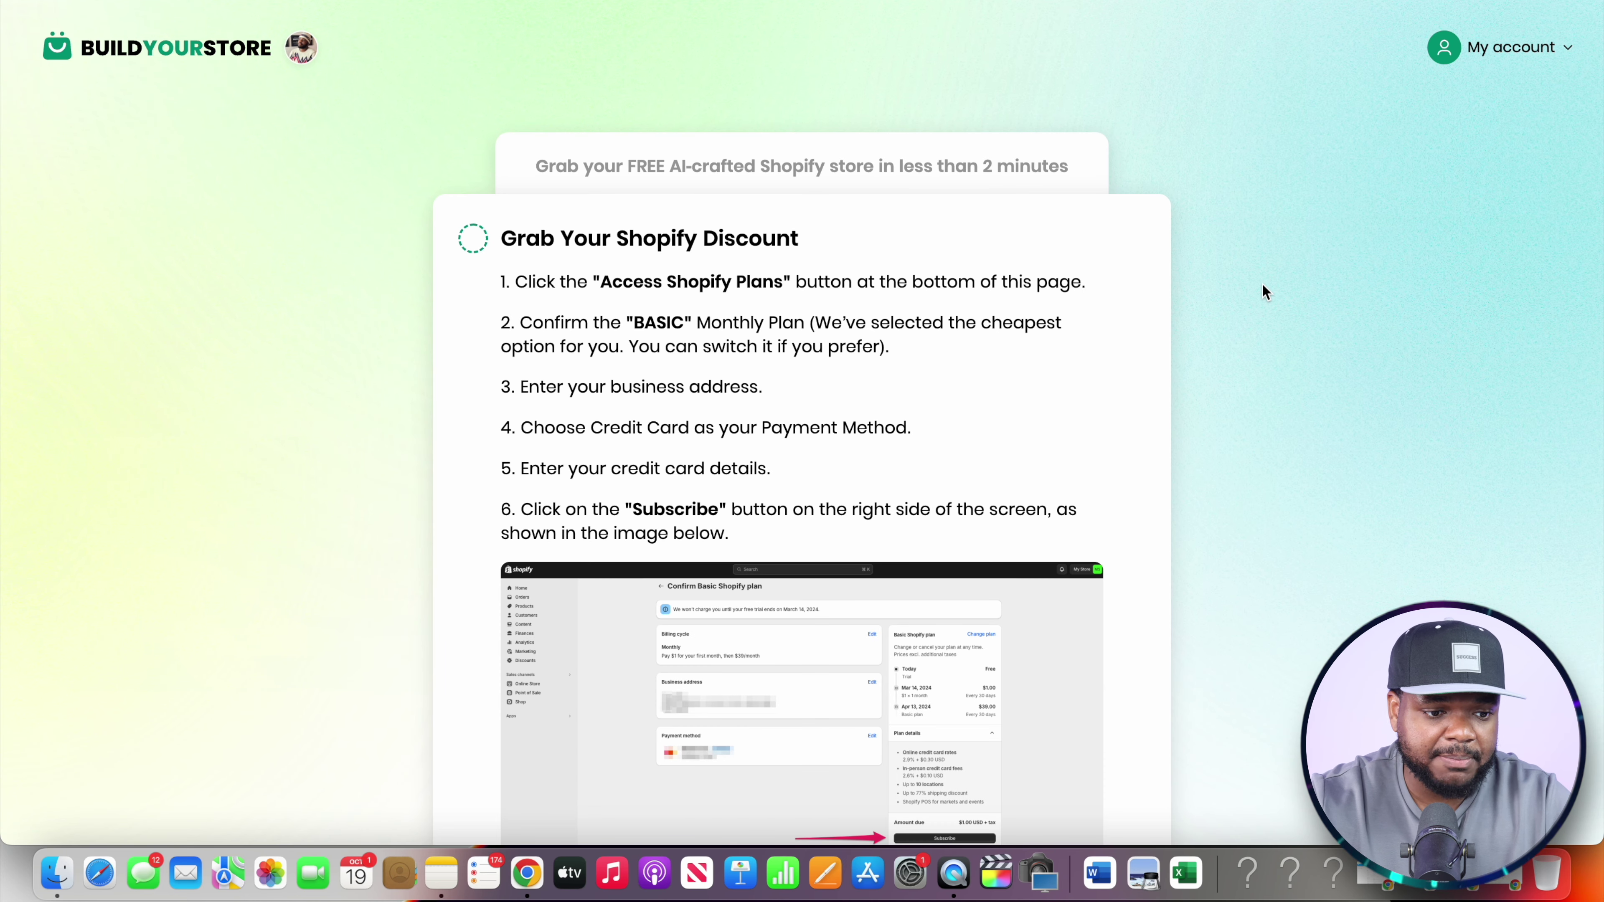
scroll(1262, 290, down, 5)
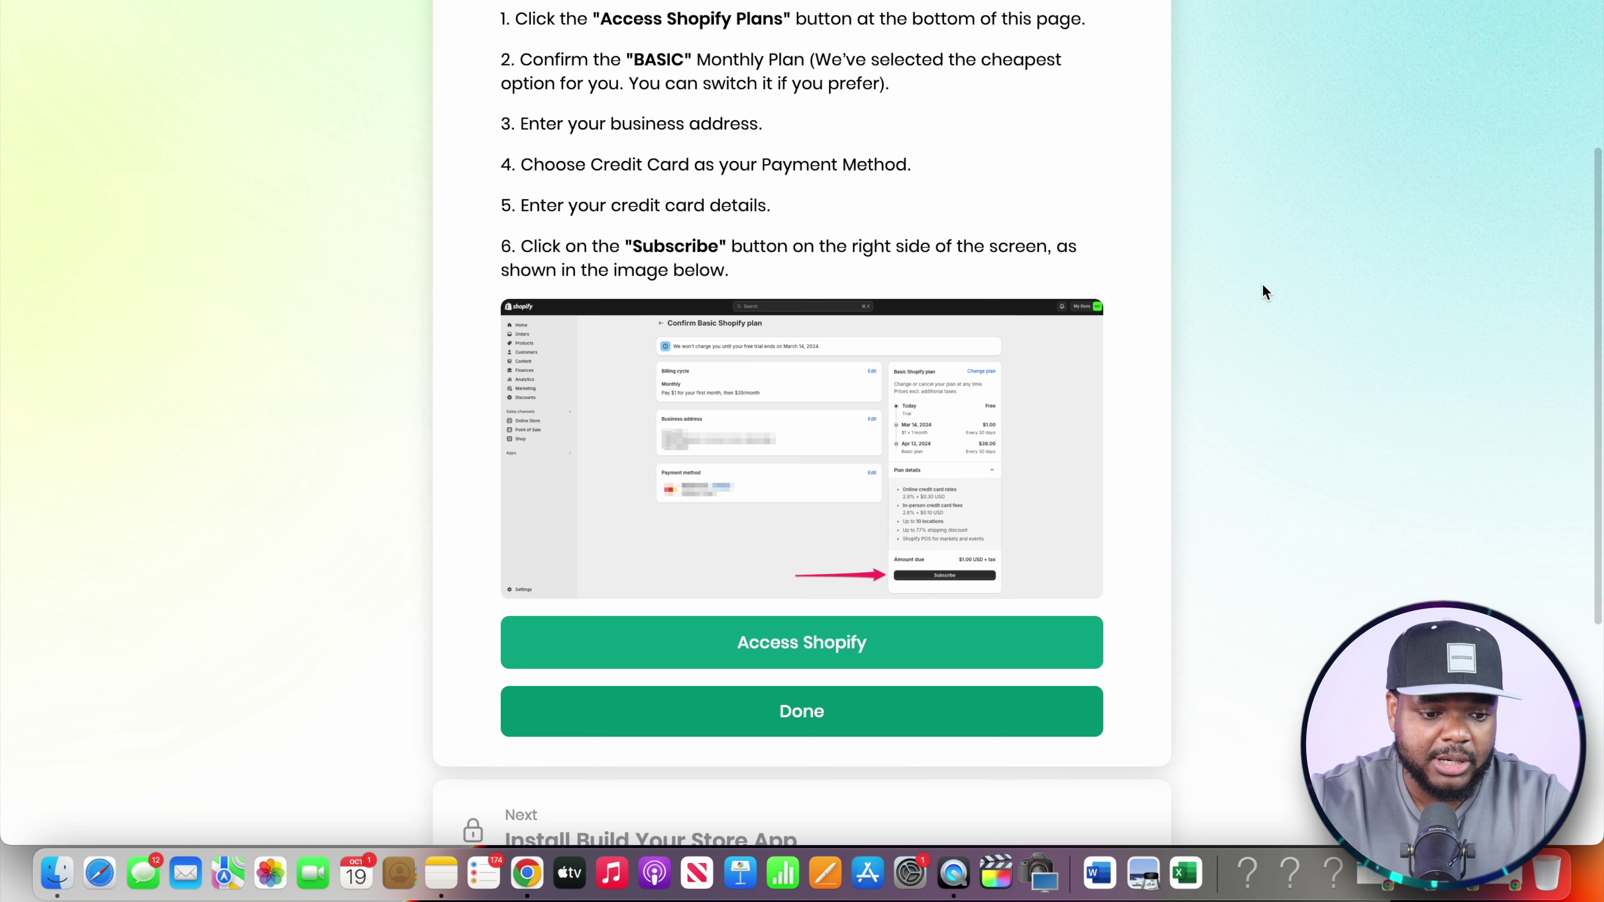
click(849, 714)
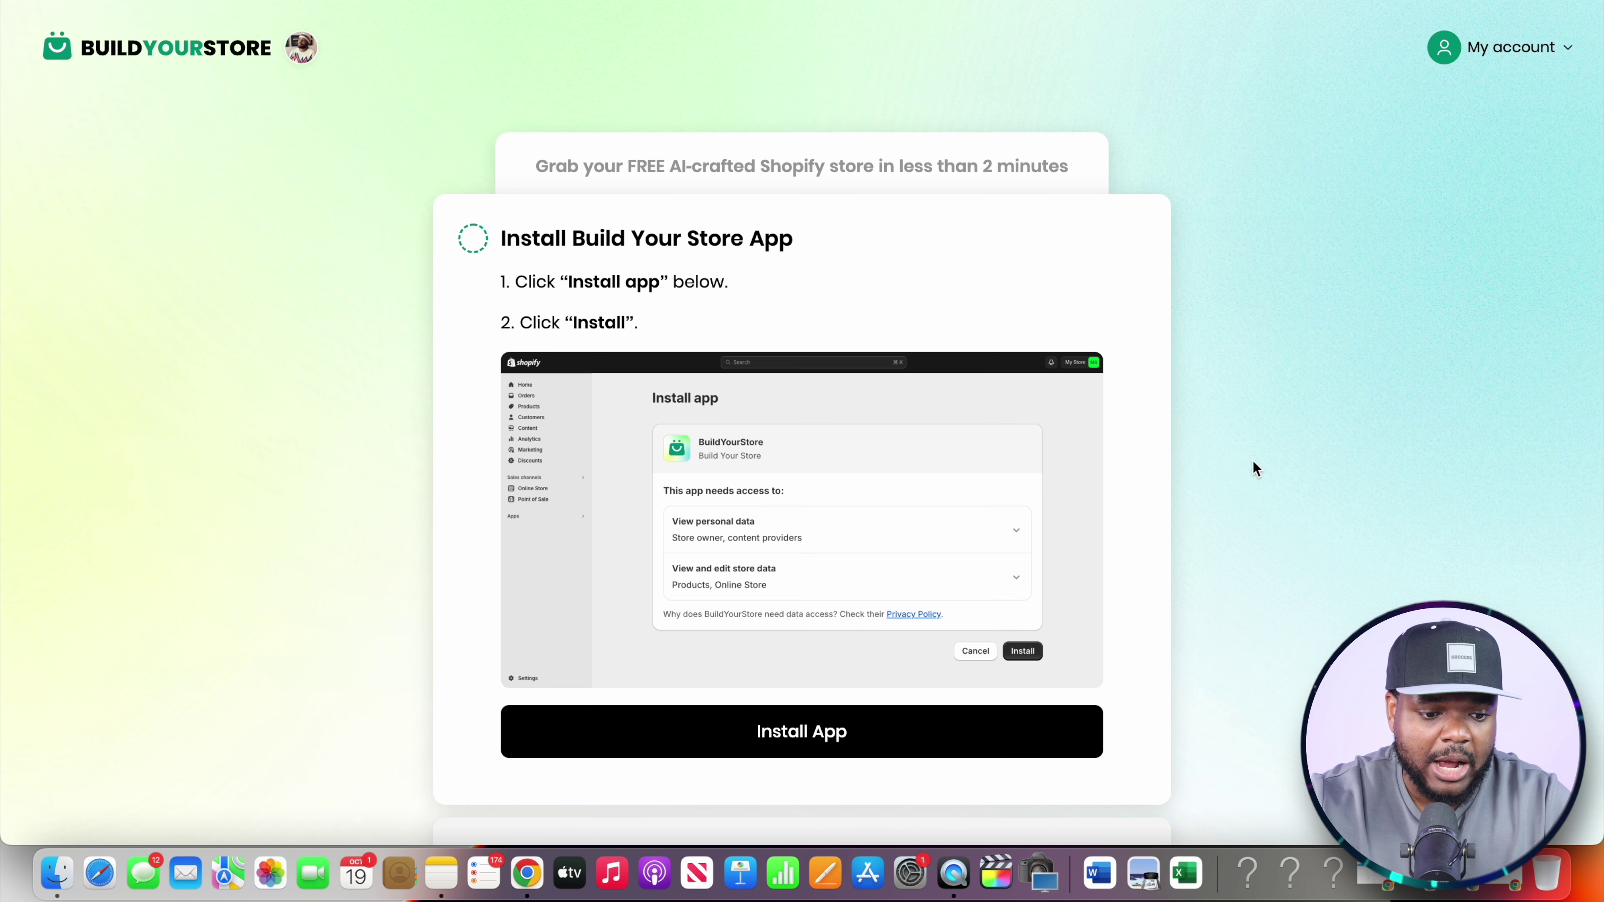
click(745, 733)
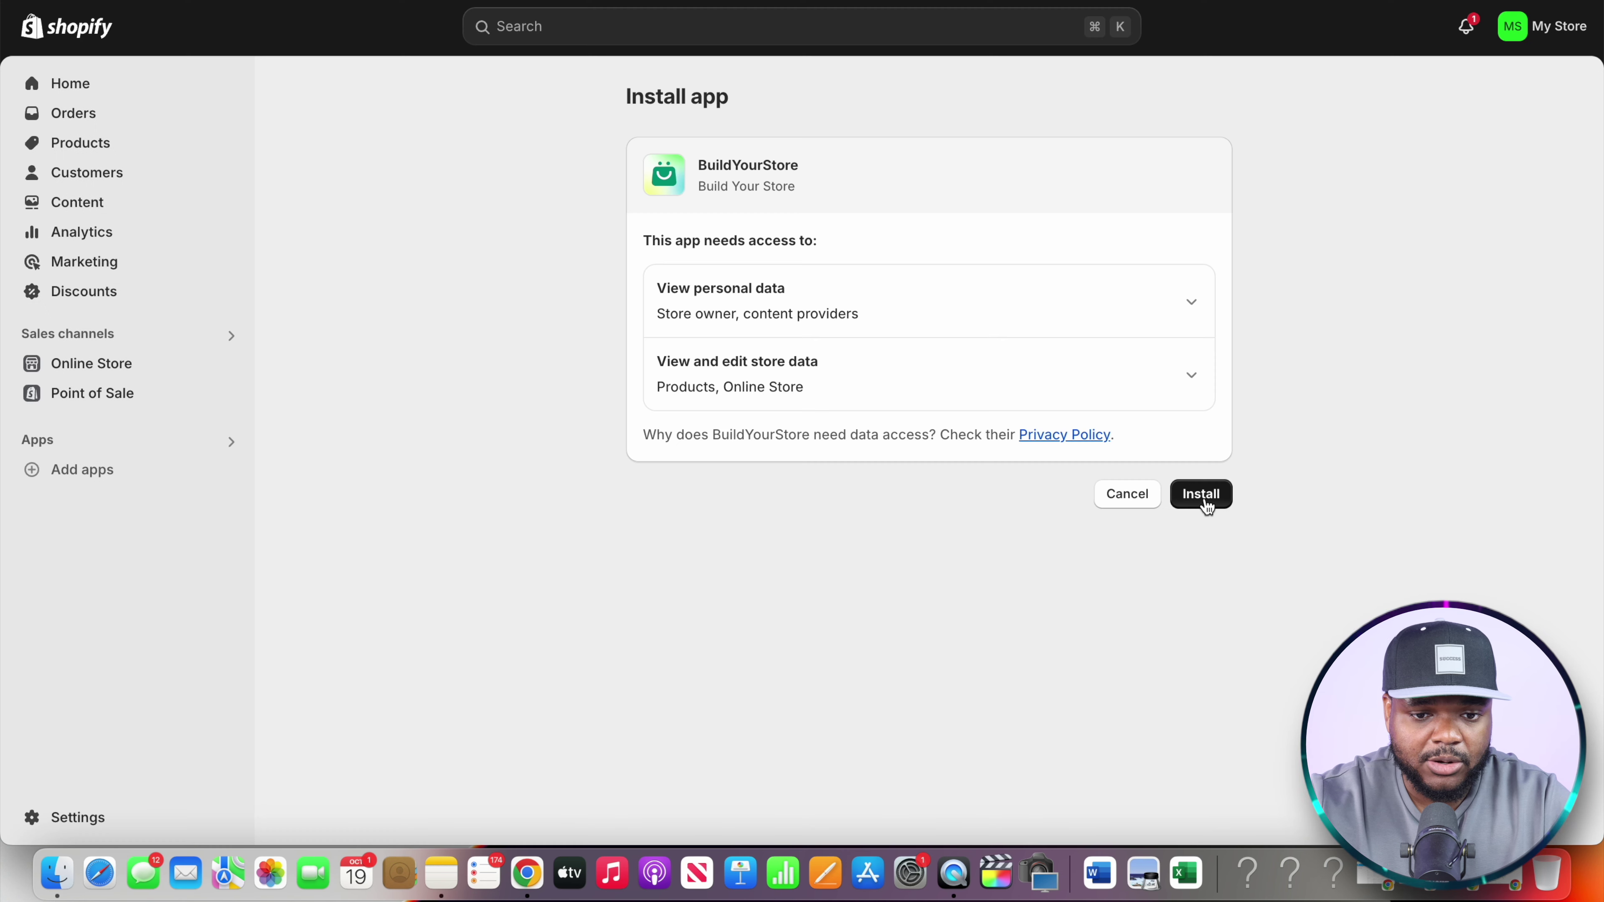
Approve the BuildYourStore app install and launch the automatic store customization
click(1203, 495)
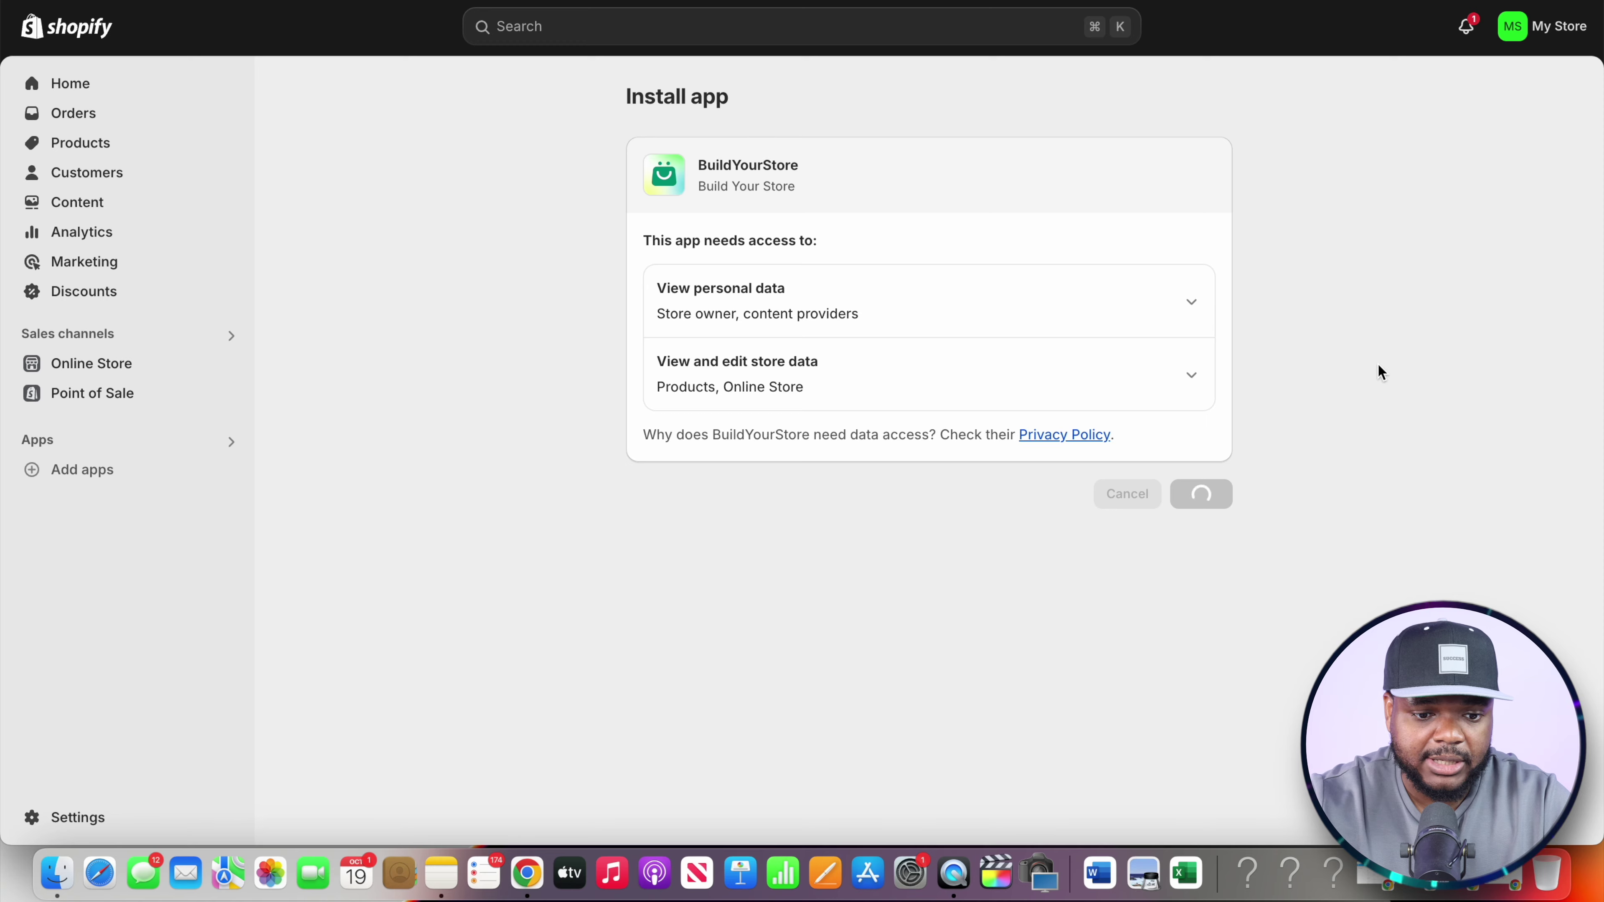
click(783, 405)
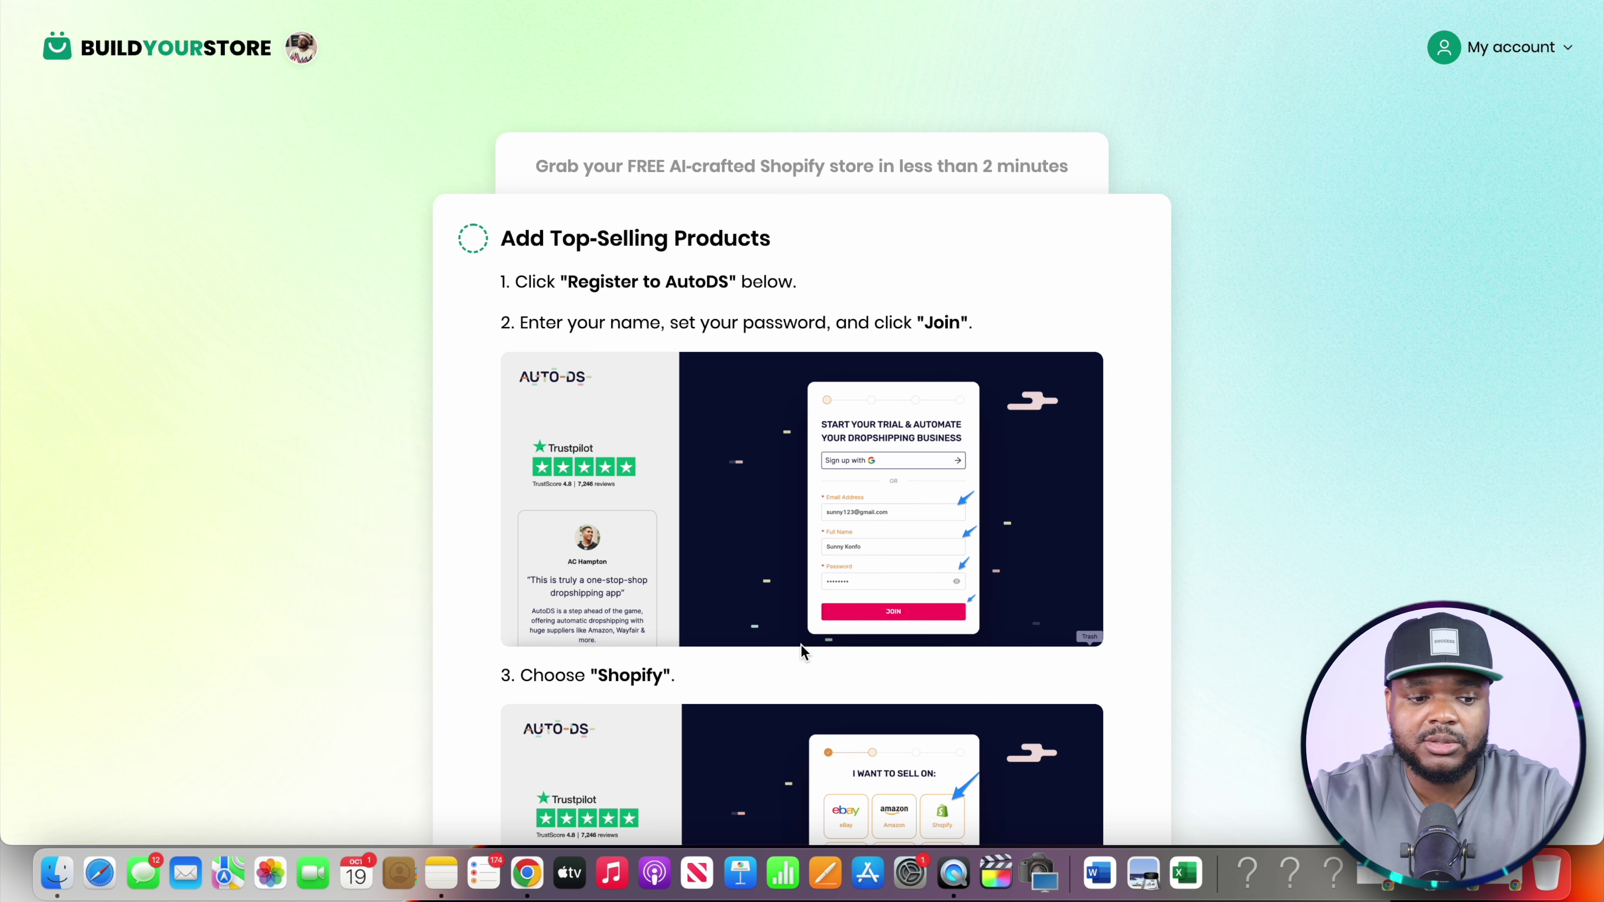
Scroll down to the AutoDS registration instructions once customization finishes
scroll(914, 523, down, 20)
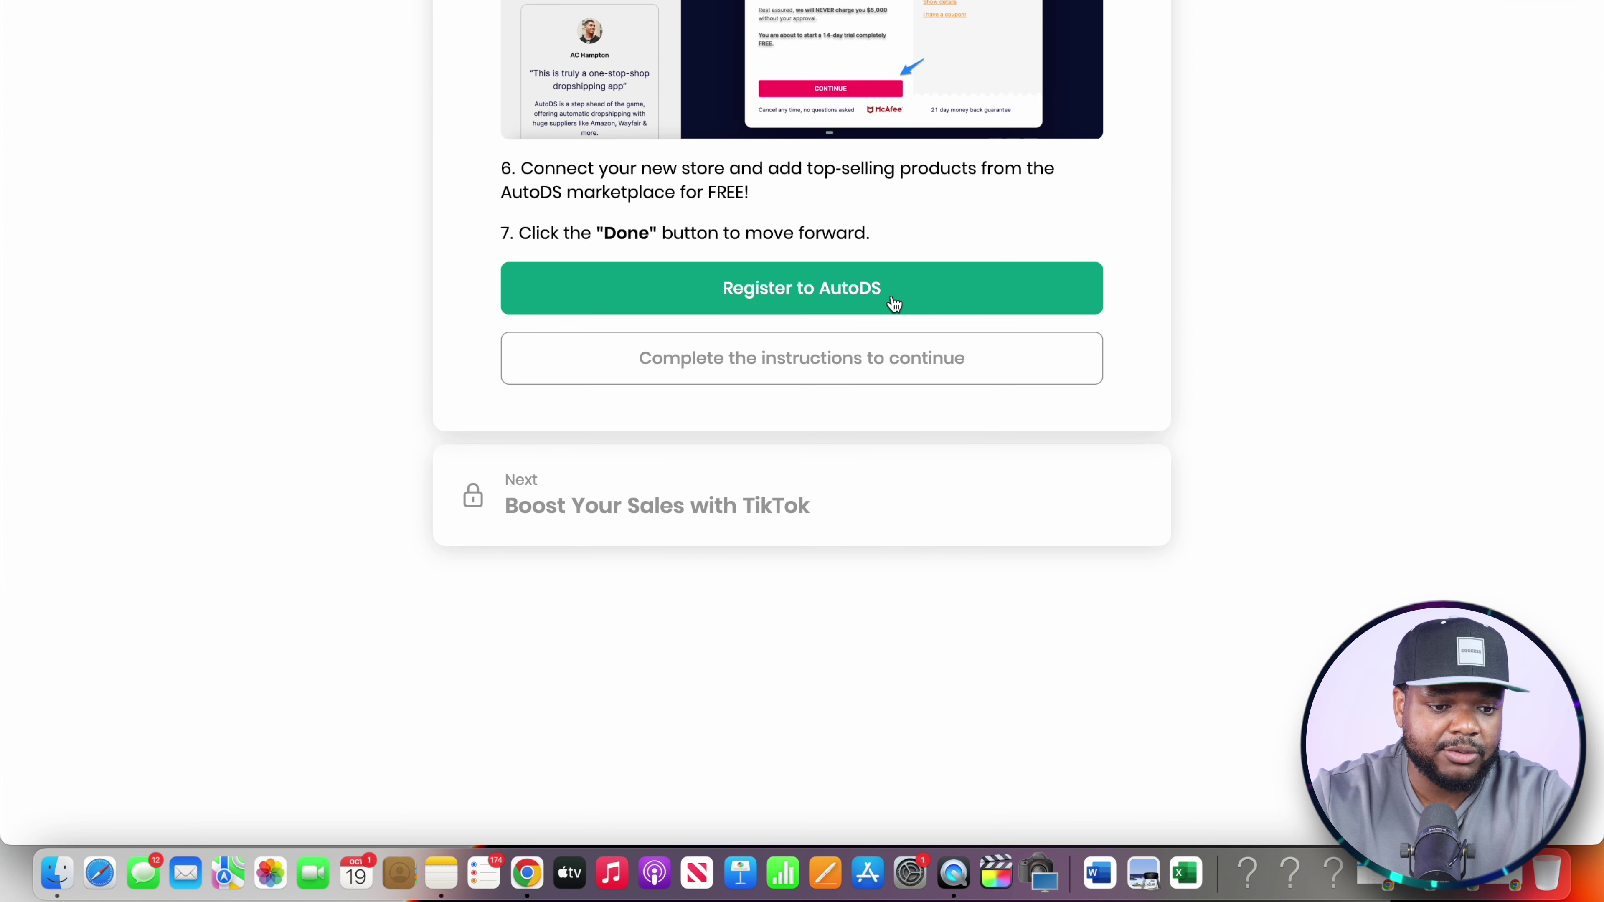
Go to AutoDS registration and scroll through the Marketplace best sellers and new arrivals
click(904, 302)
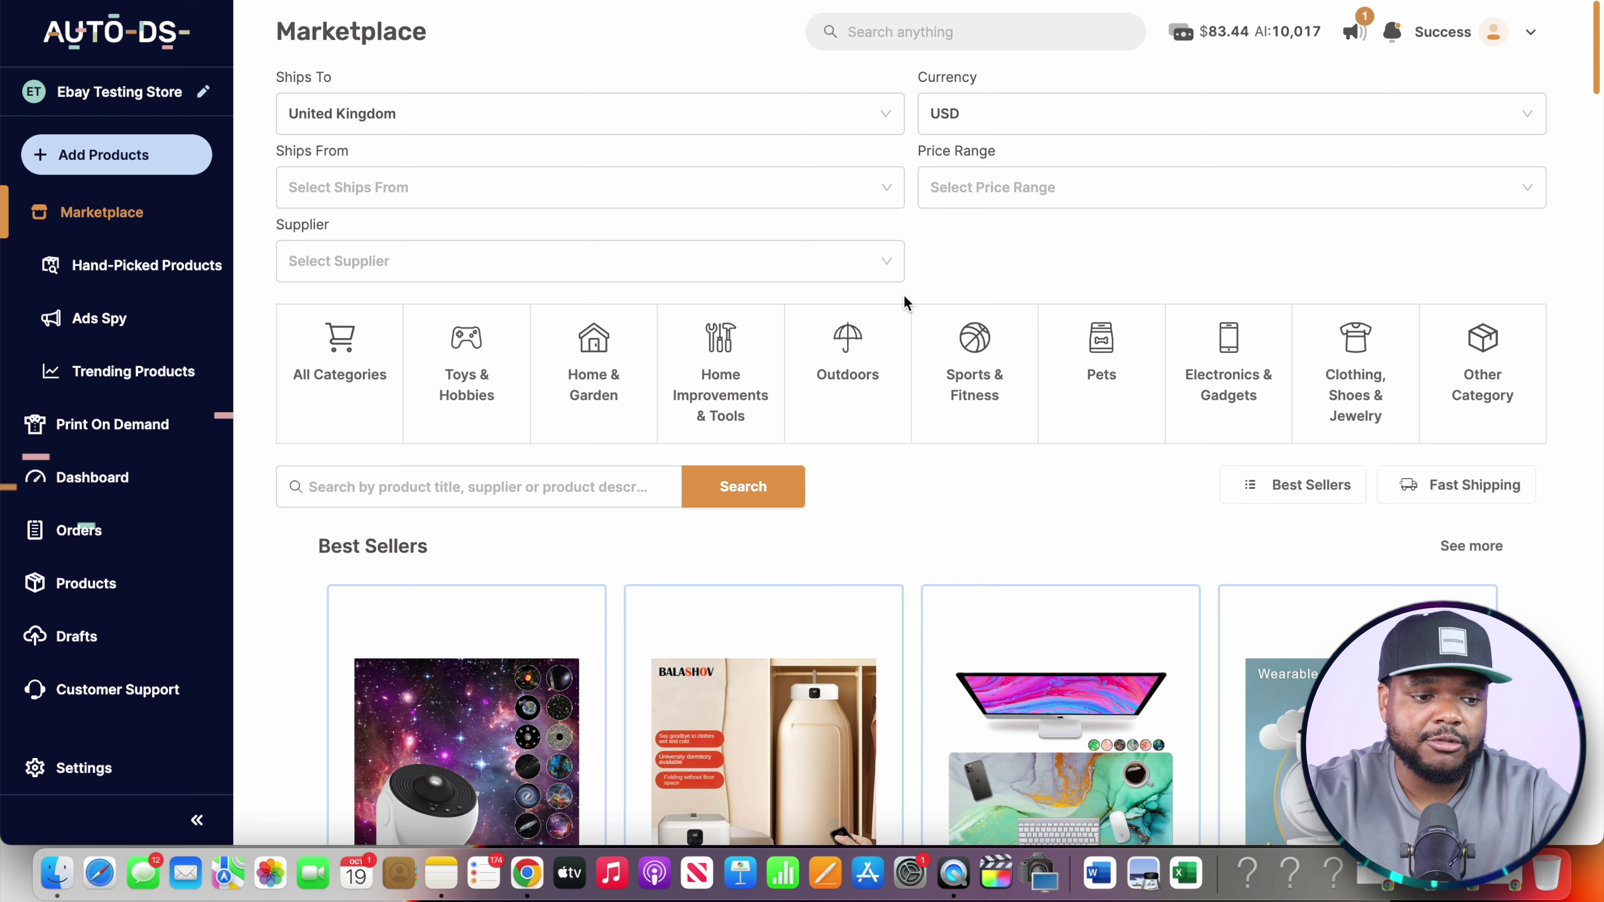
scroll(938, 322, down, 2)
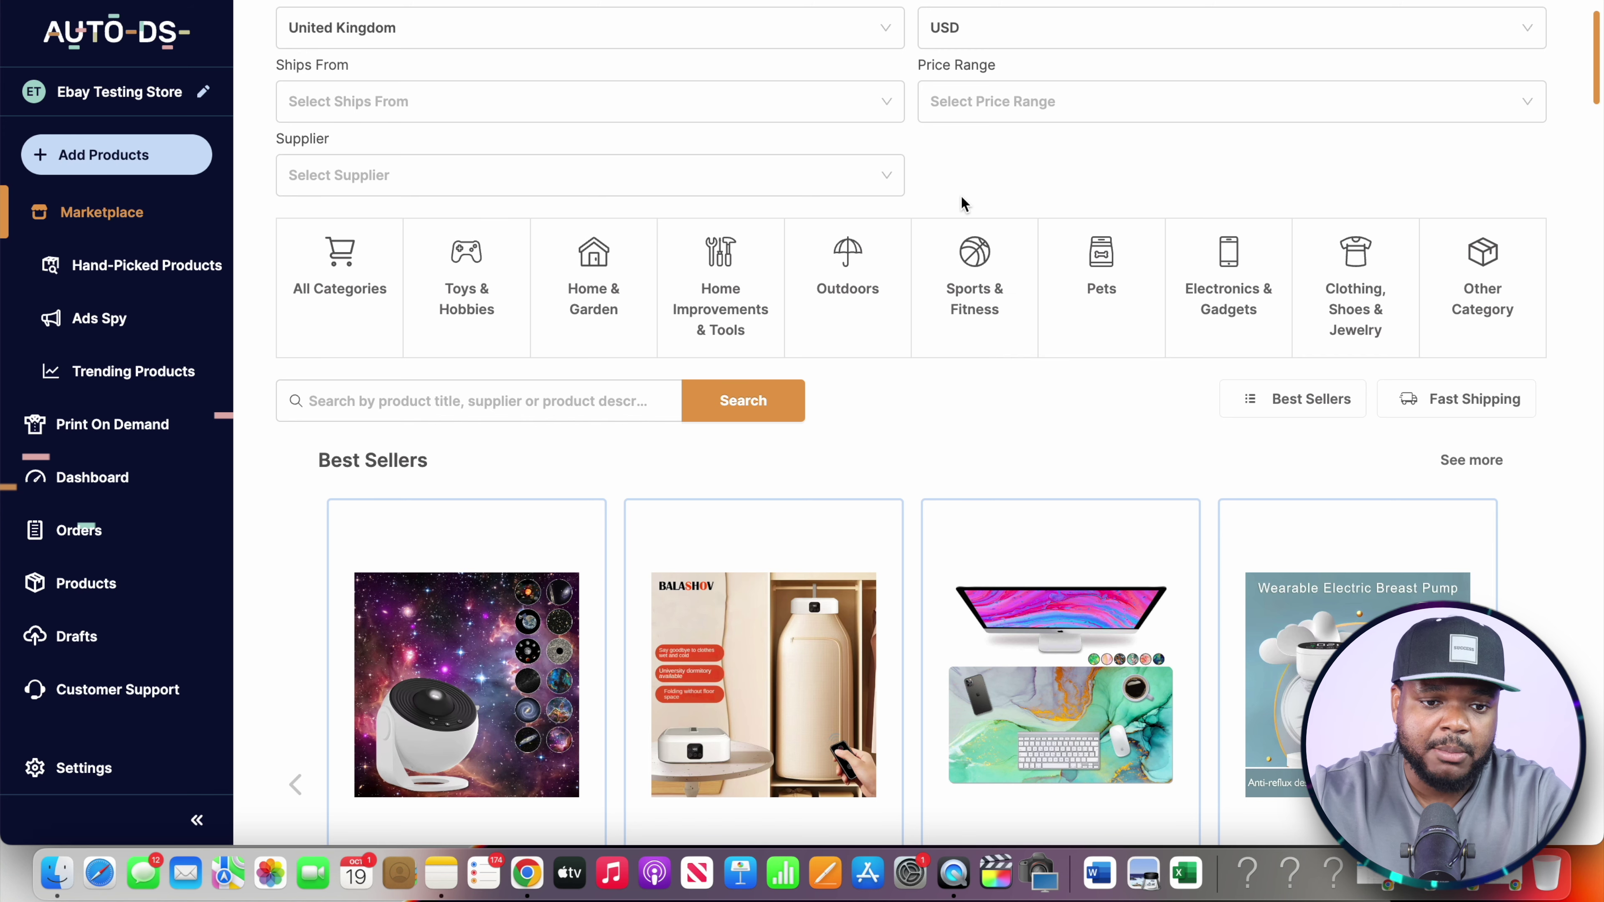
scroll(960, 197, down, 15)
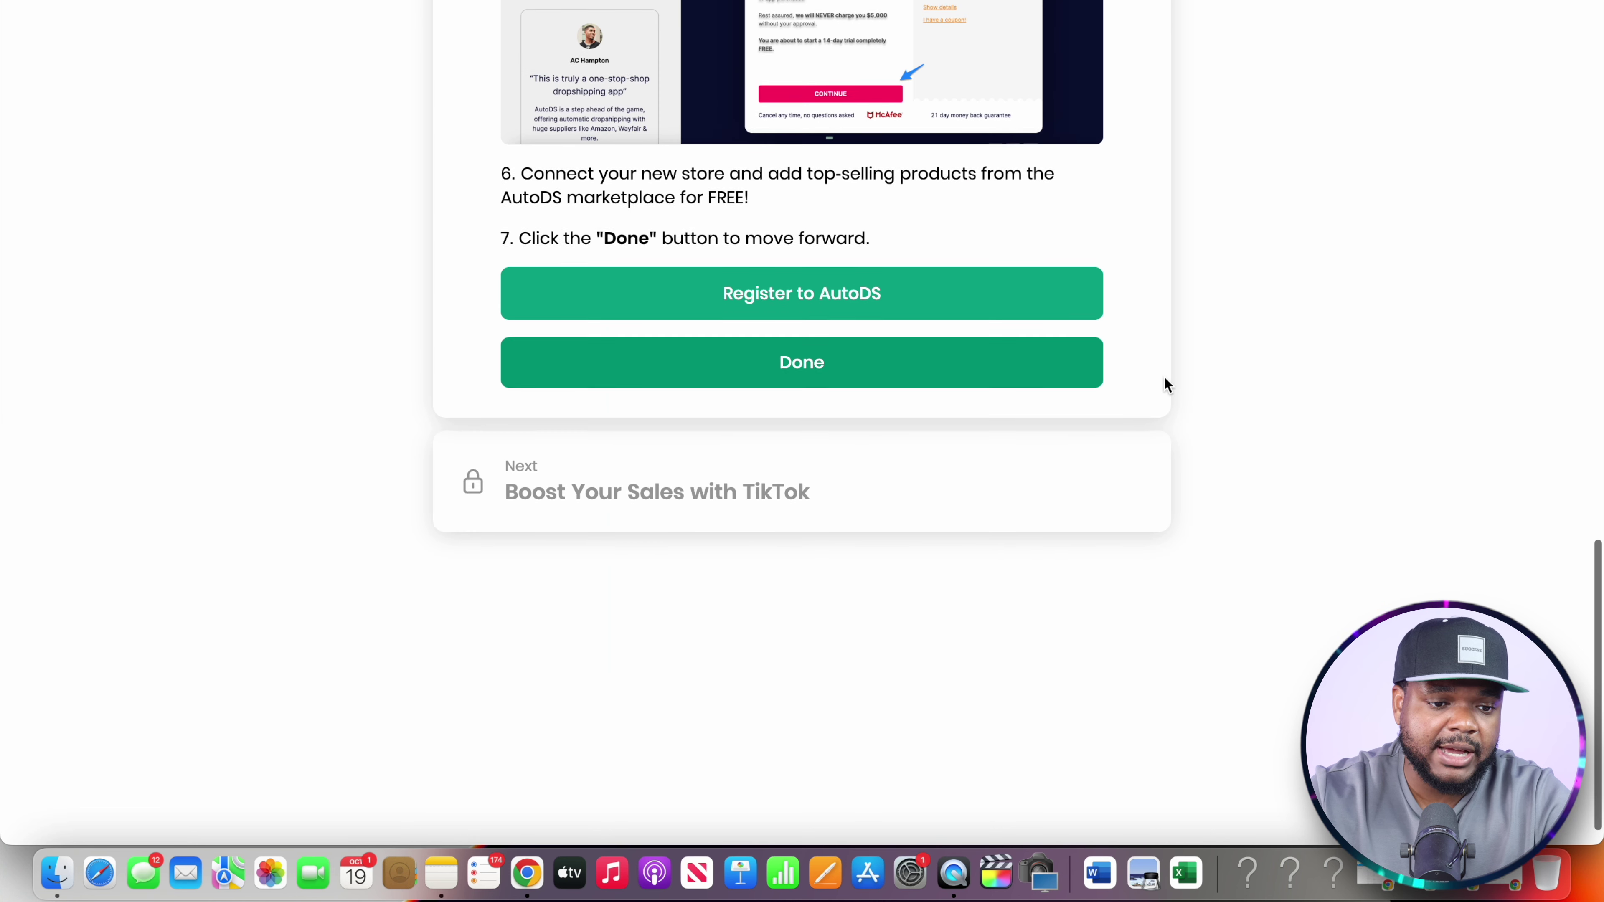
scroll(1164, 380, up, 4)
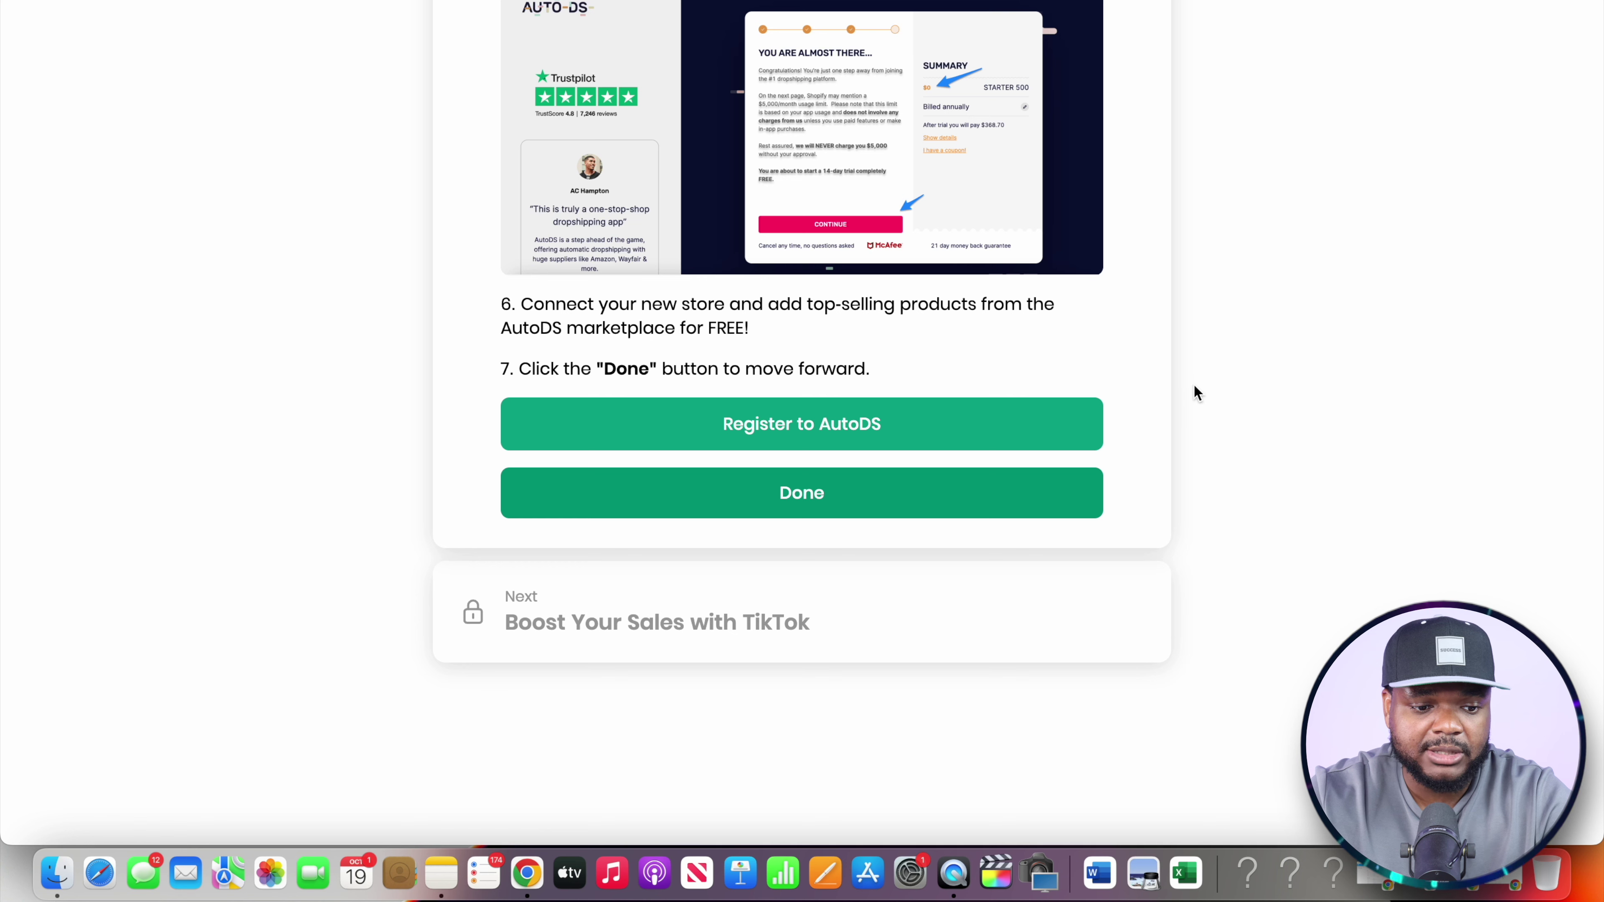
Mark the AutoDS product step done and review the Boost Your Sales with TikTok offer
click(862, 504)
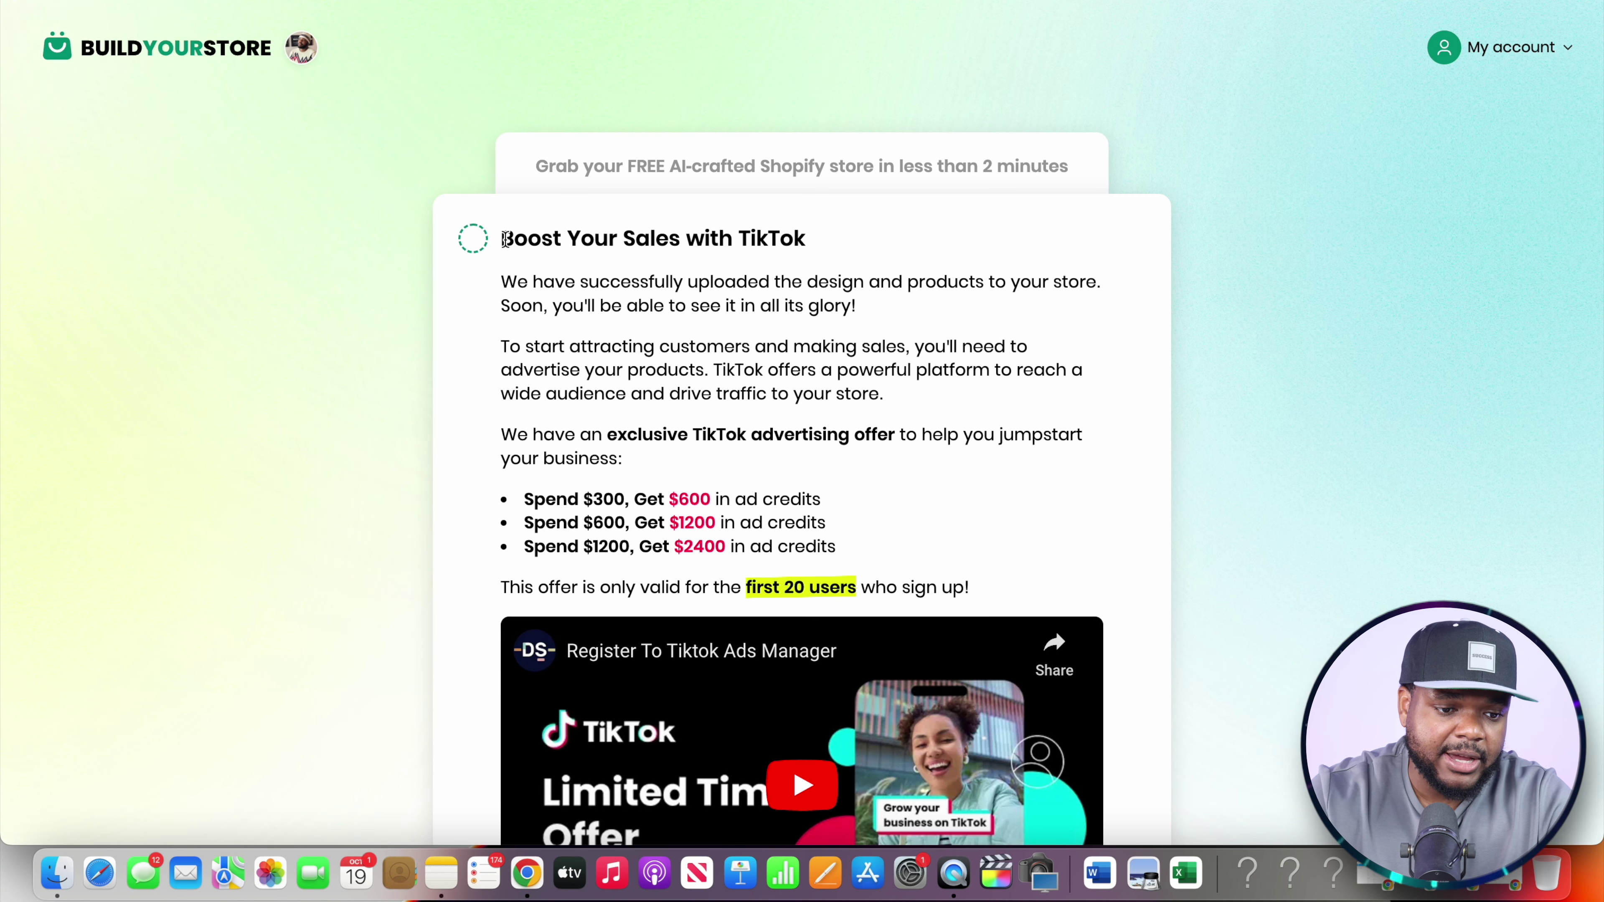
drag(505, 239, 876, 240)
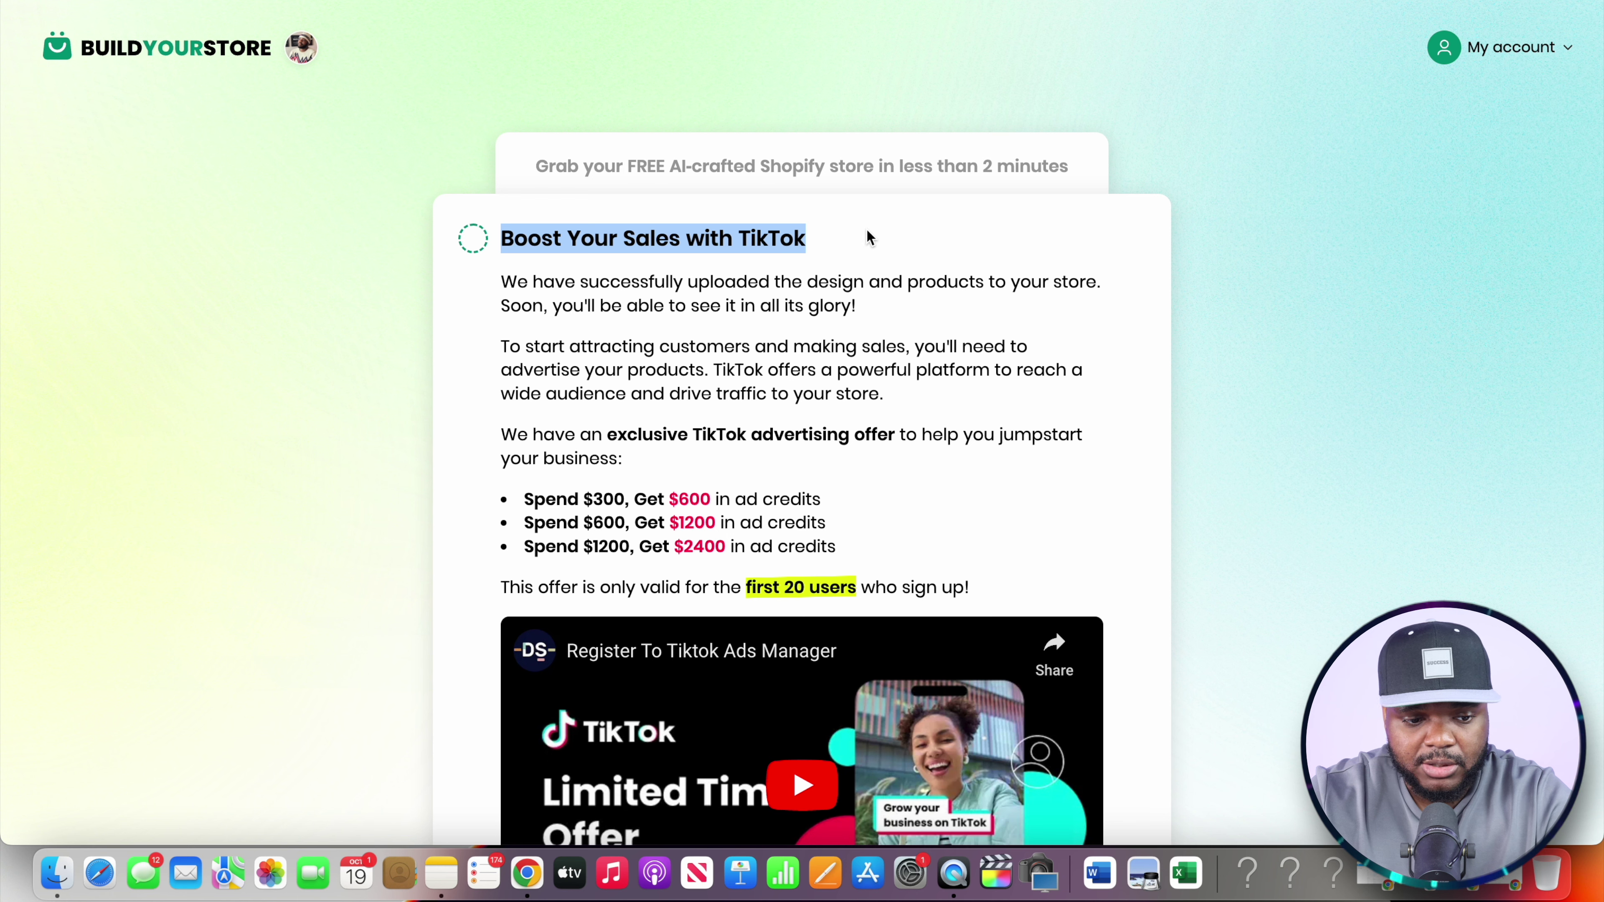
drag(545, 500, 780, 498)
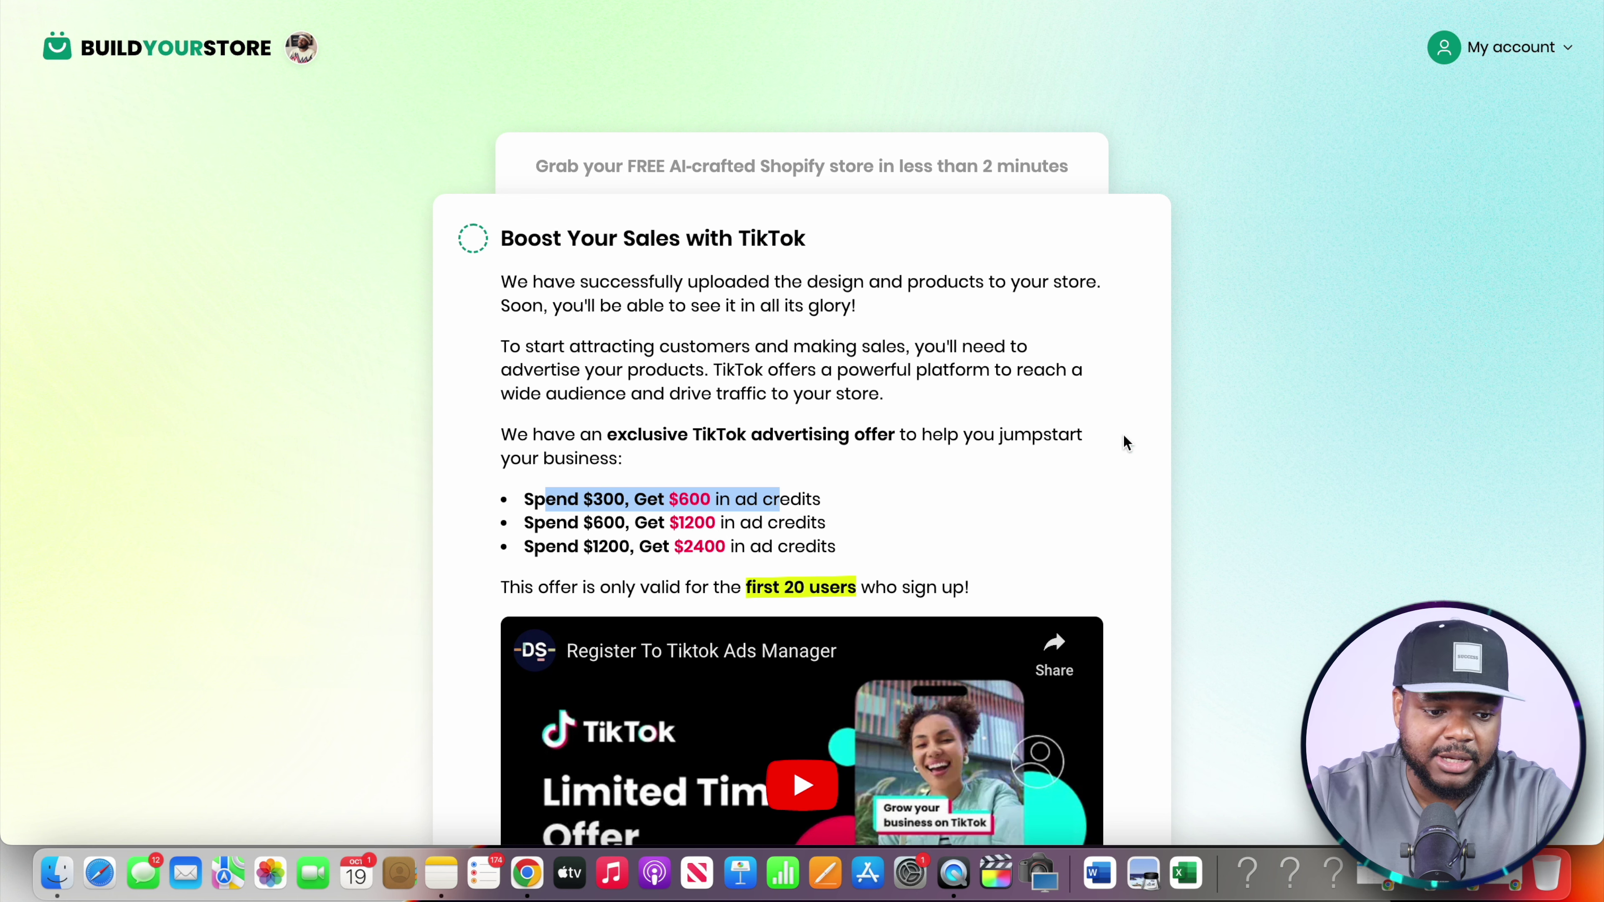
click(886, 521)
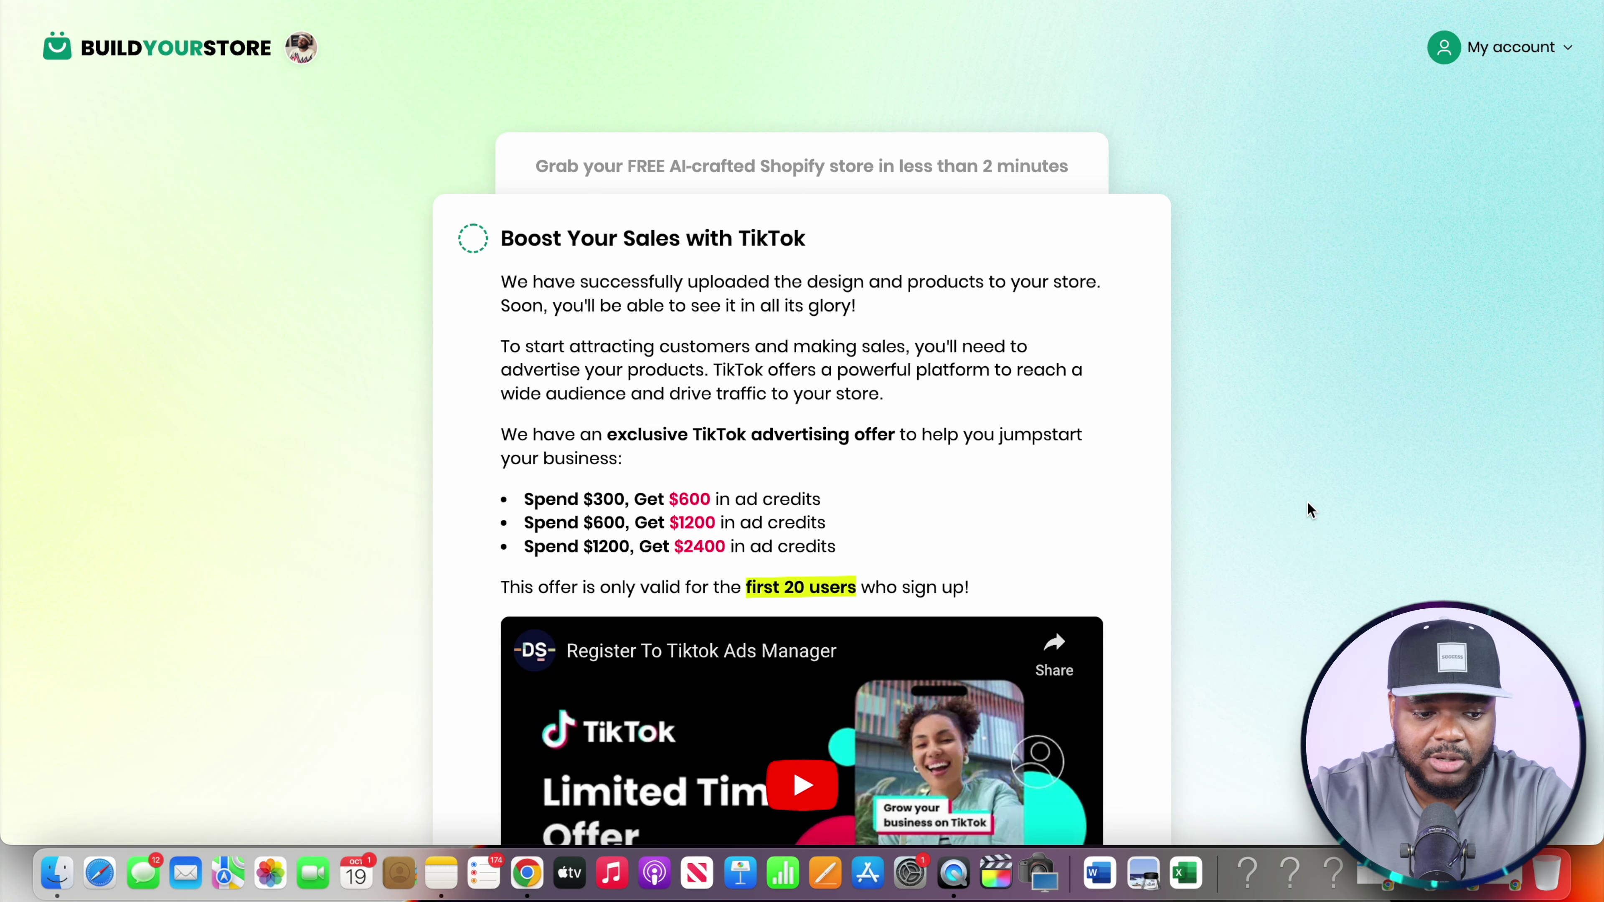
Claim the free TikTok ad credits and finish the TikTok step
scroll(1307, 505, down, 10)
click(953, 477)
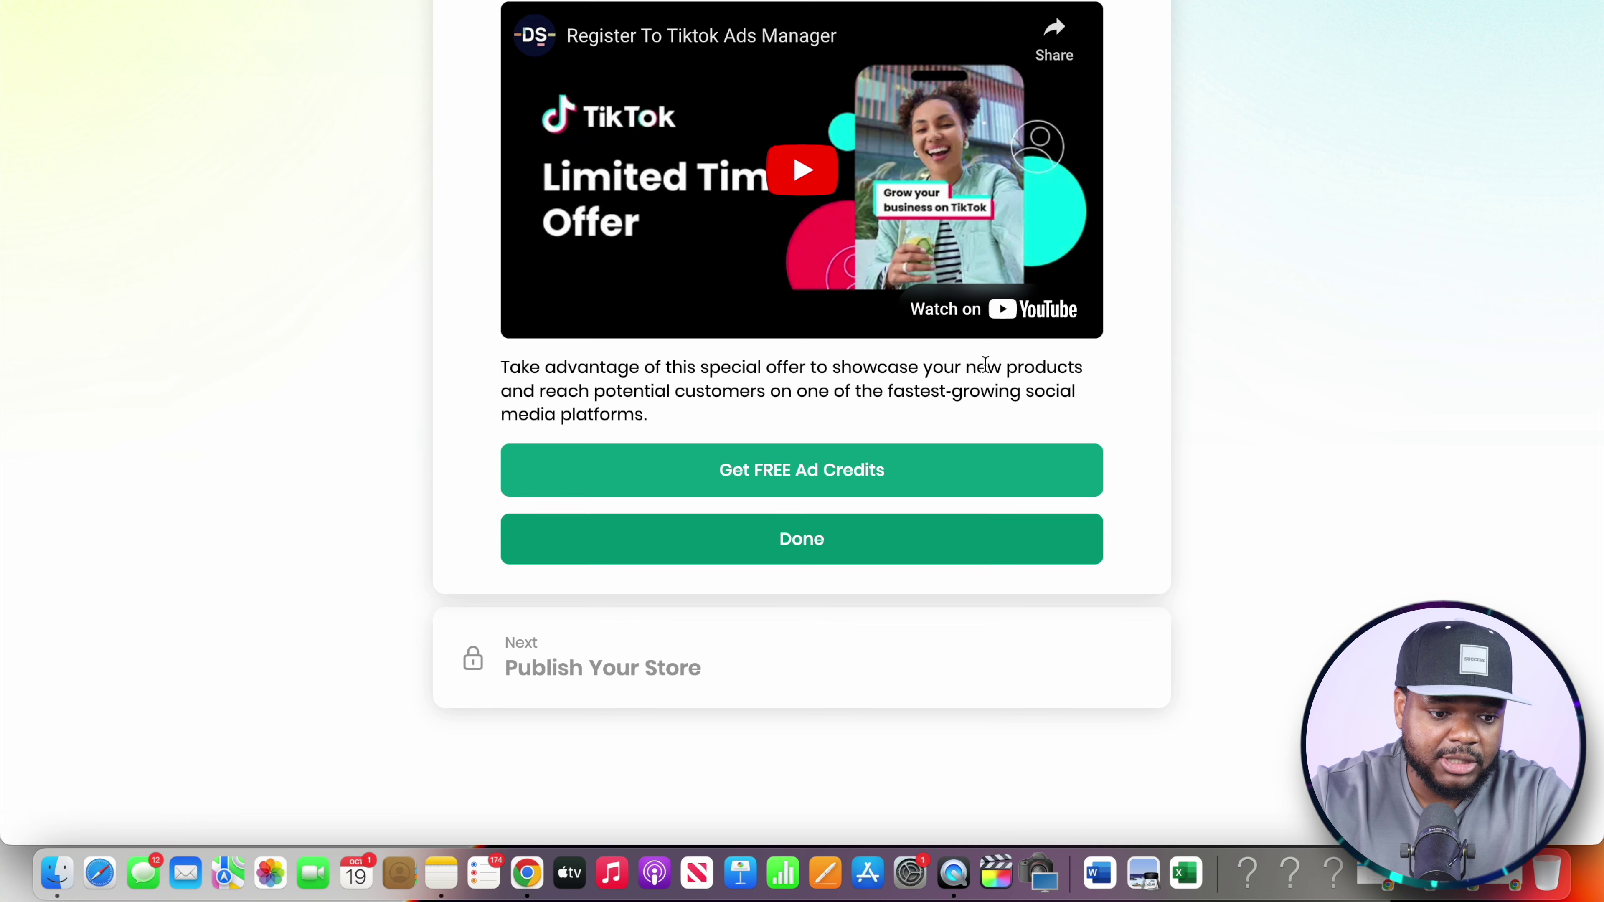
click(878, 553)
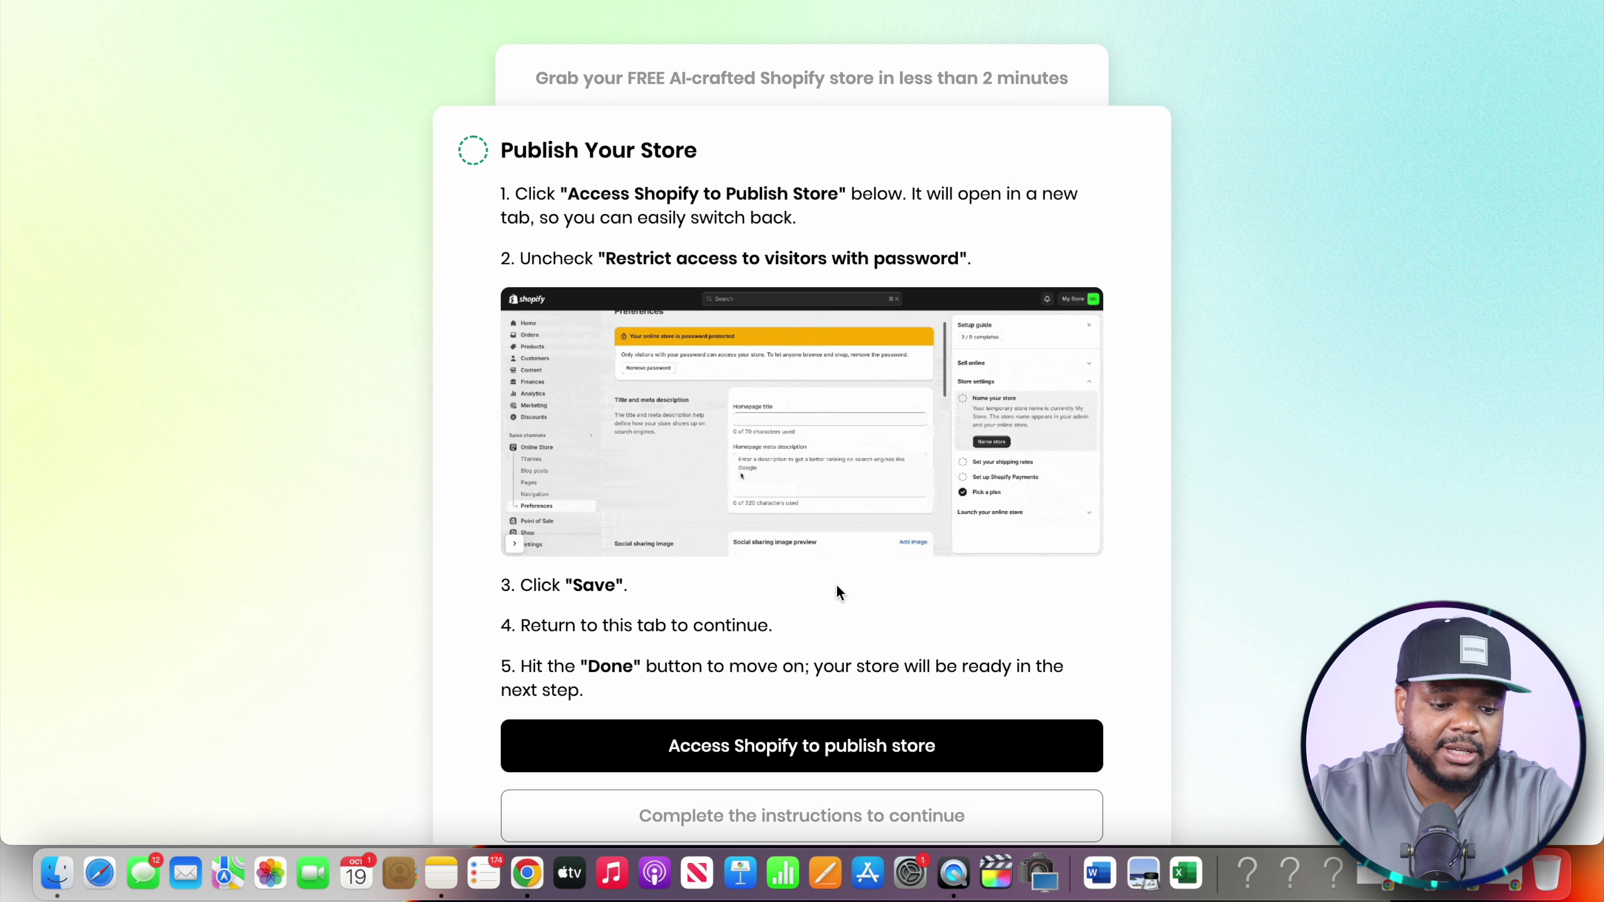
Turn off the Shopify storefront's visitor password protection and save the change
click(767, 737)
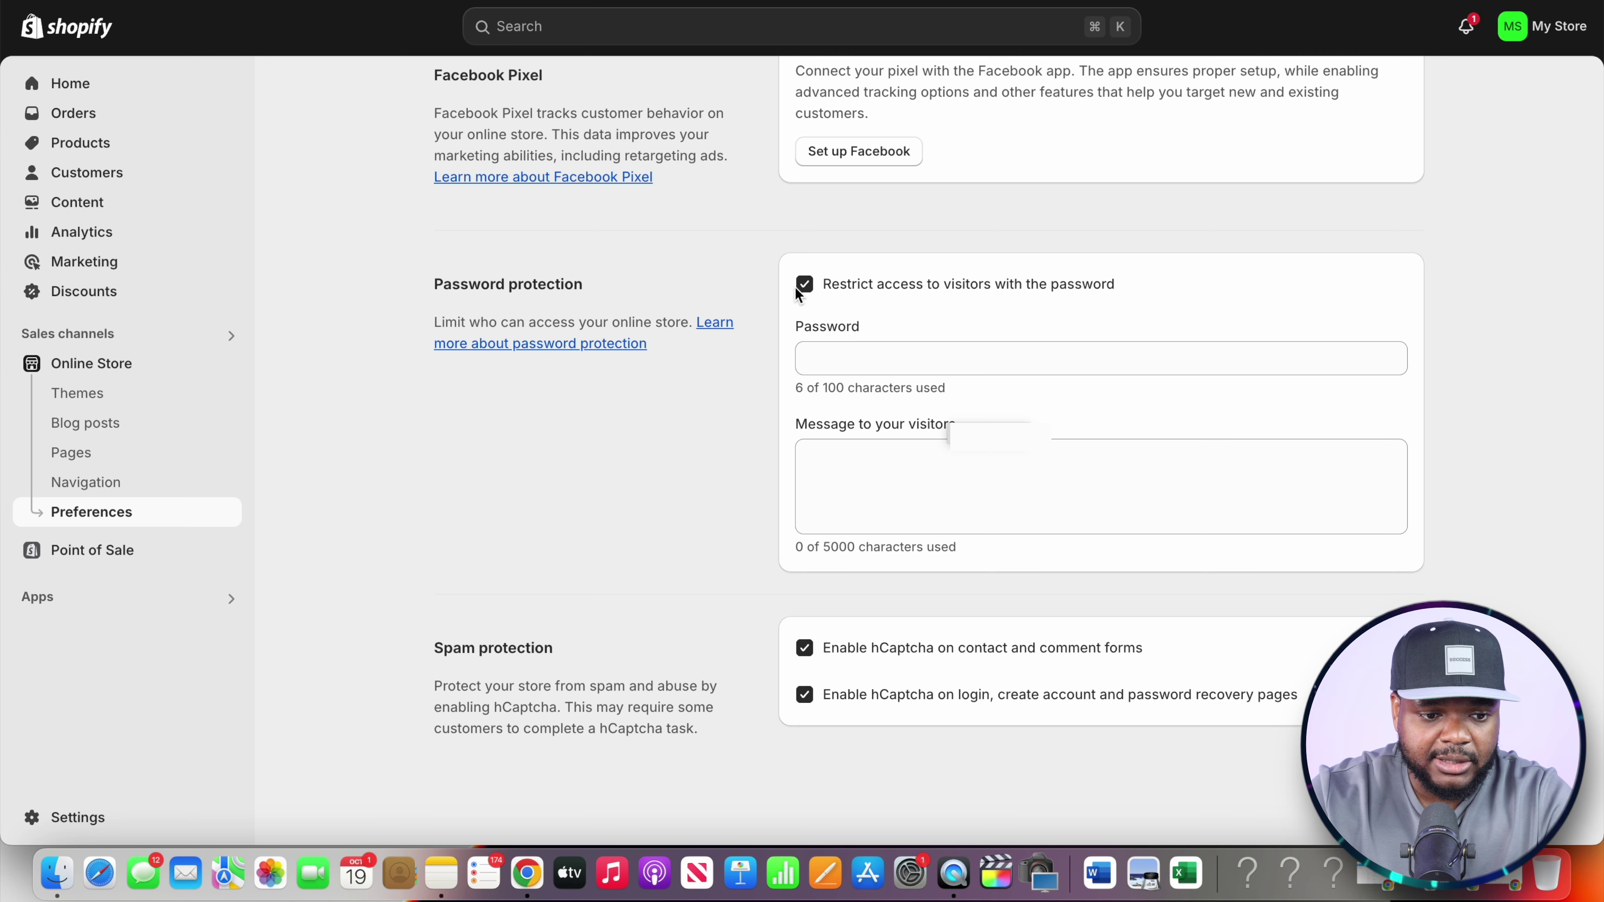
click(804, 285)
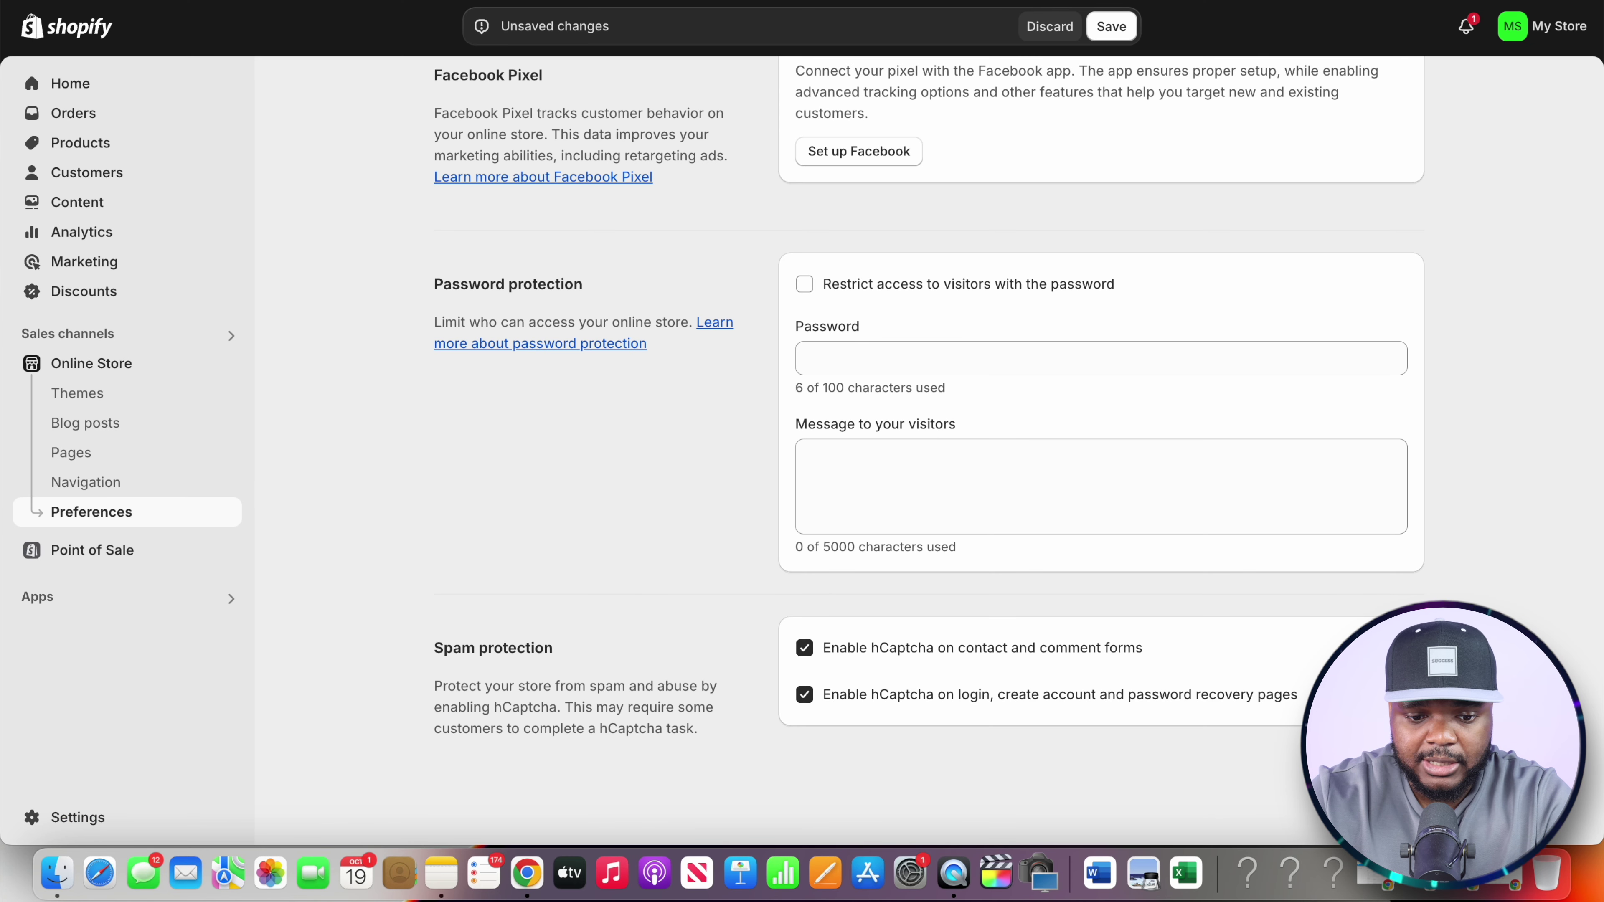
key(super+s)
key(super+w)
Confirm the publishing step is finished and view the newly live store
scroll(1046, 470, down, 2)
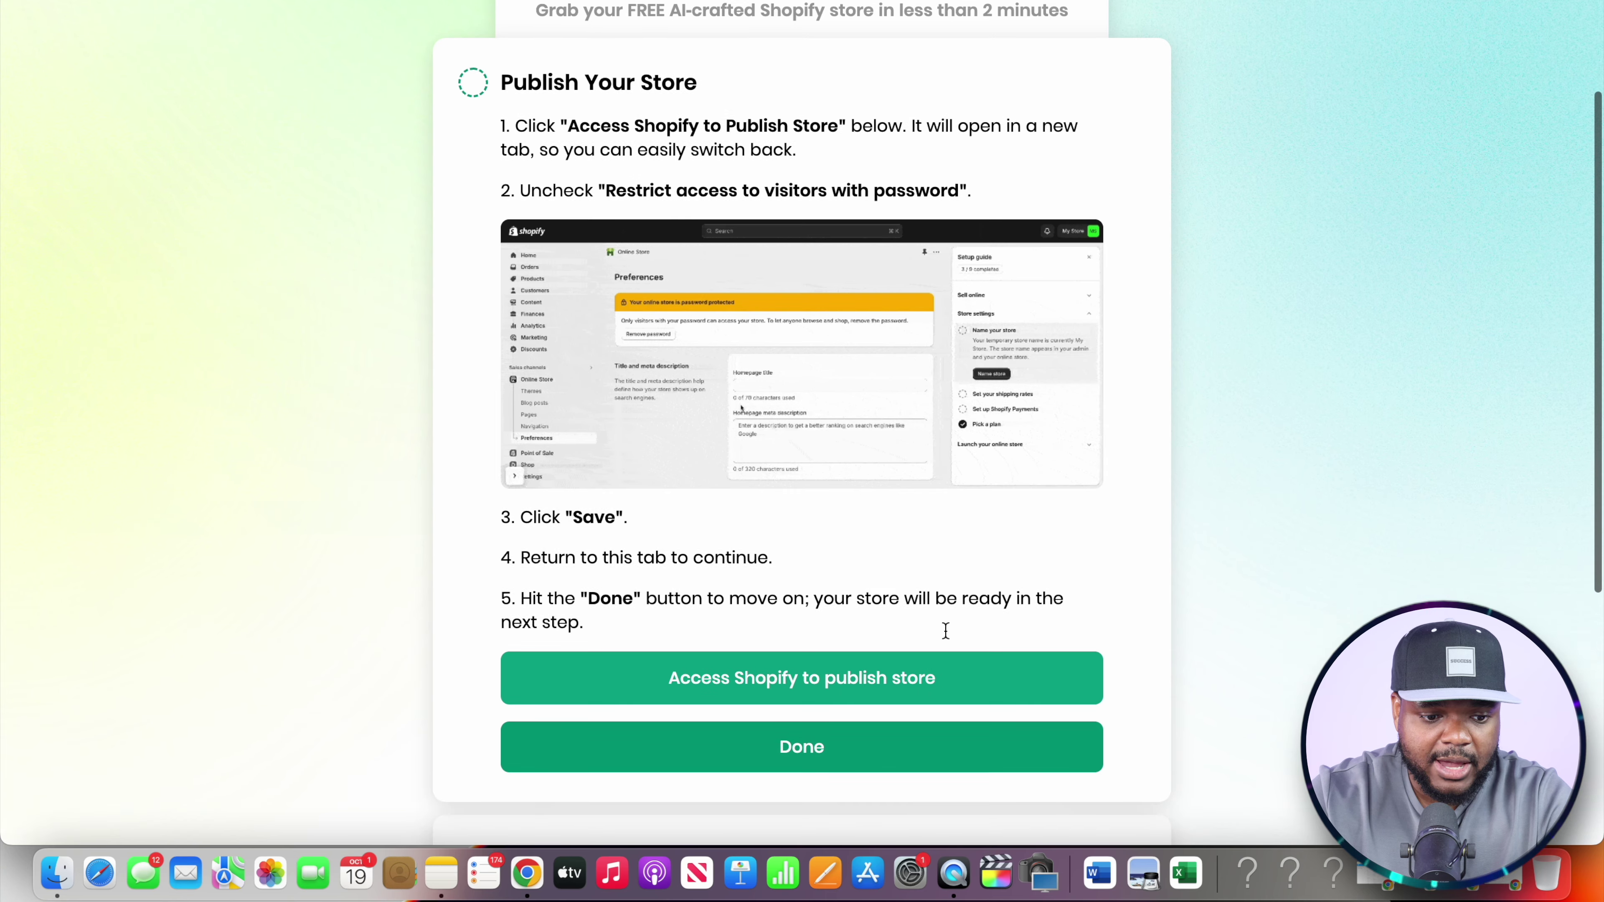
click(824, 754)
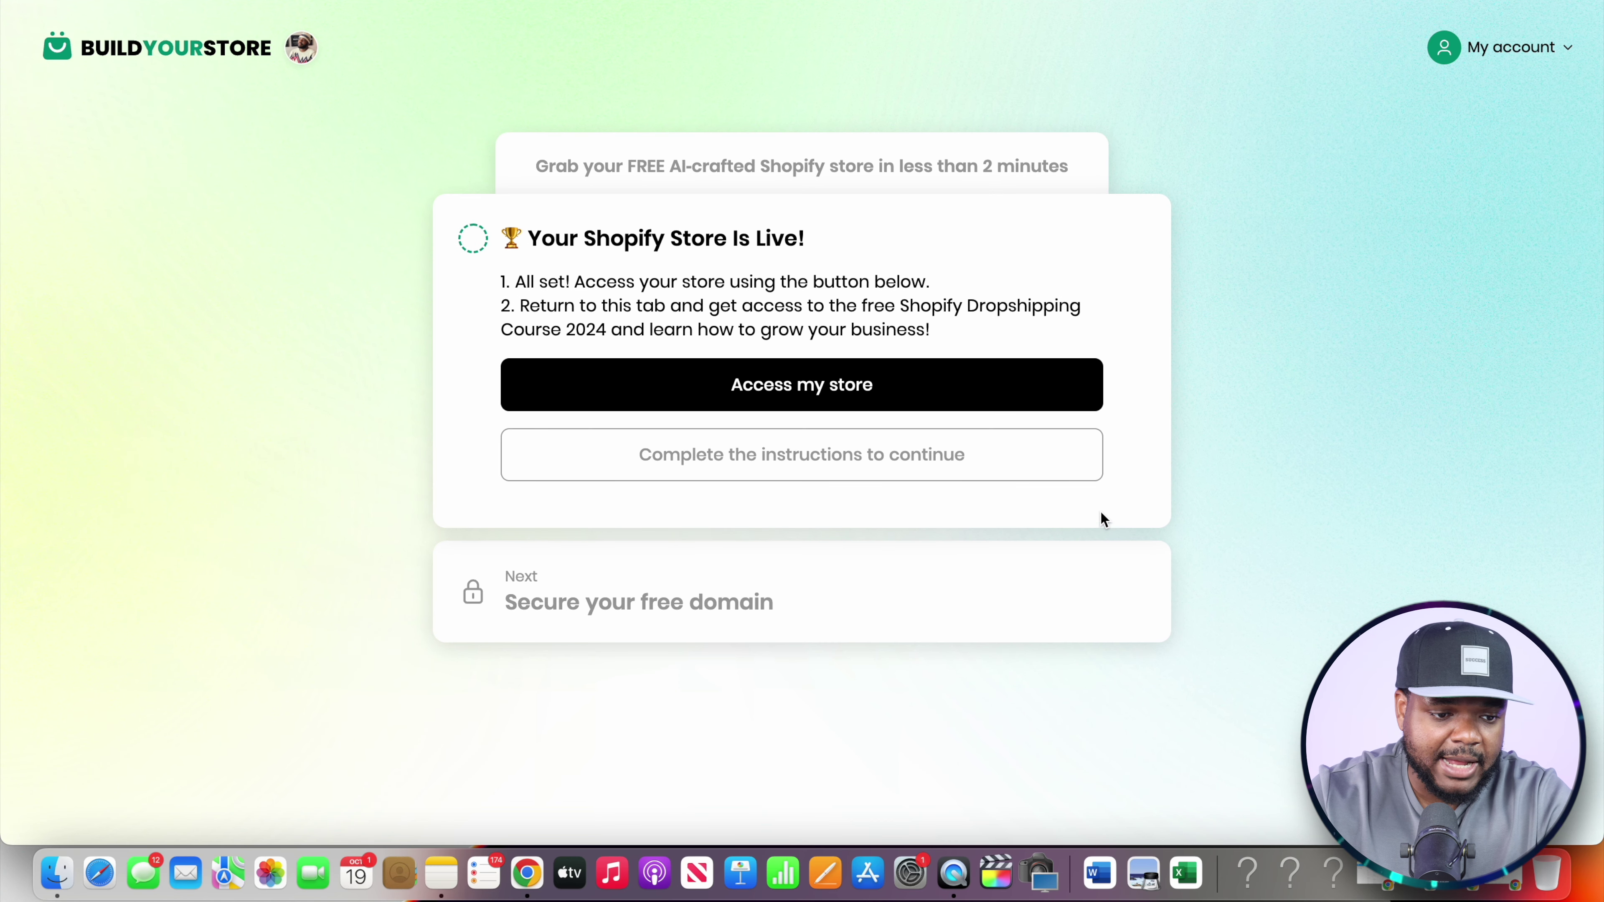
drag(533, 238, 829, 245)
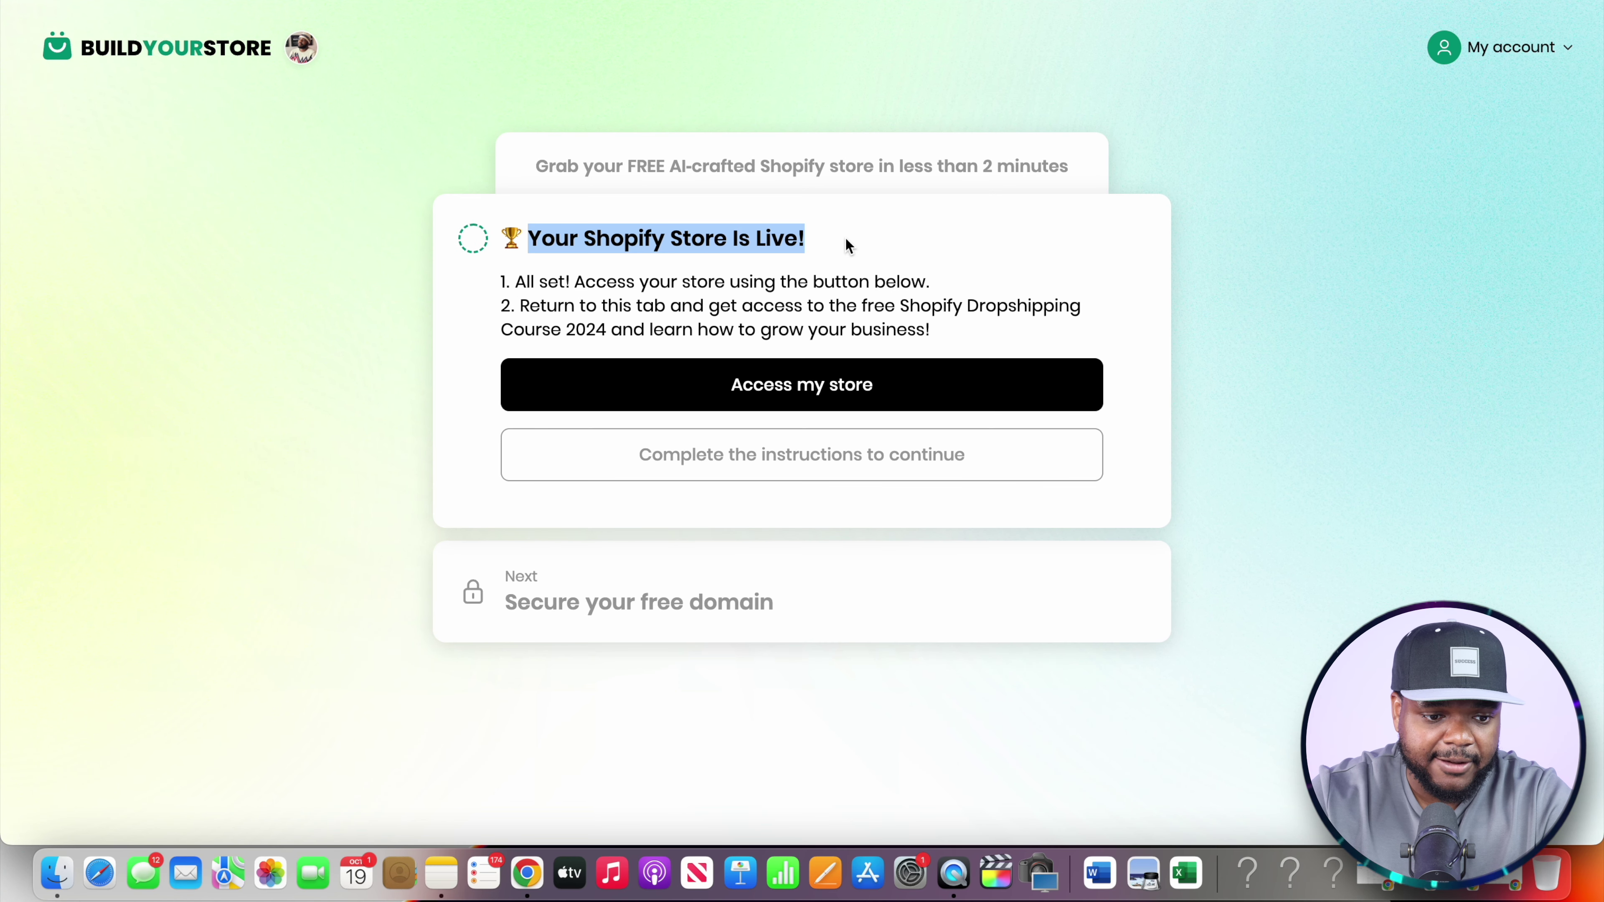
click(688, 405)
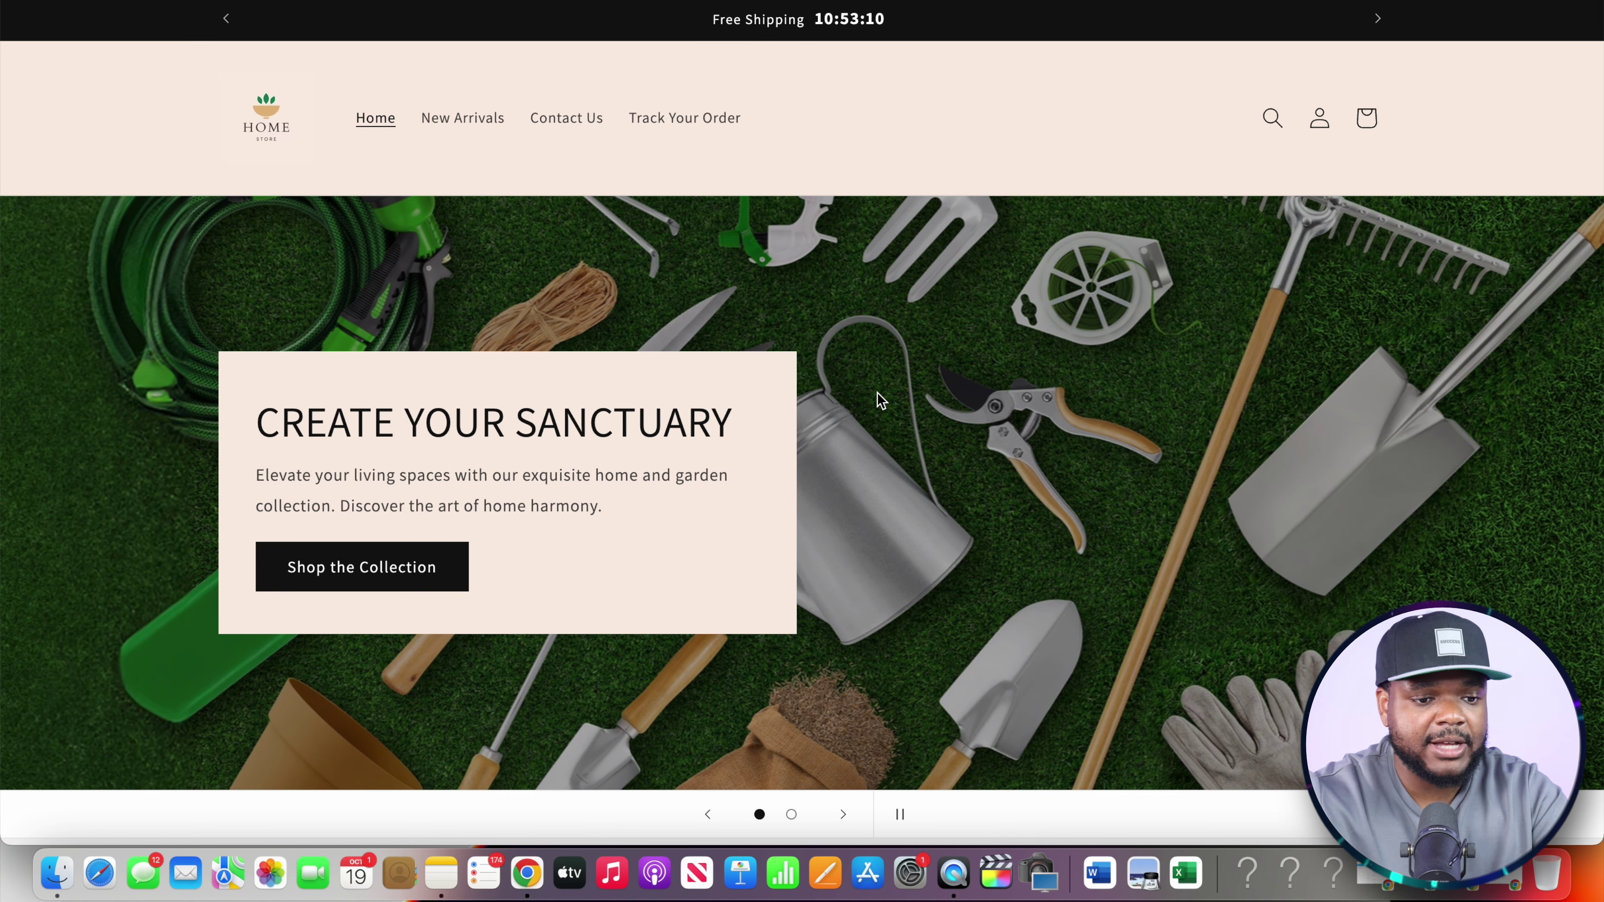
Browse the live storefront's Track Your Order and Contact Us pages
scroll(831, 693, down, 15)
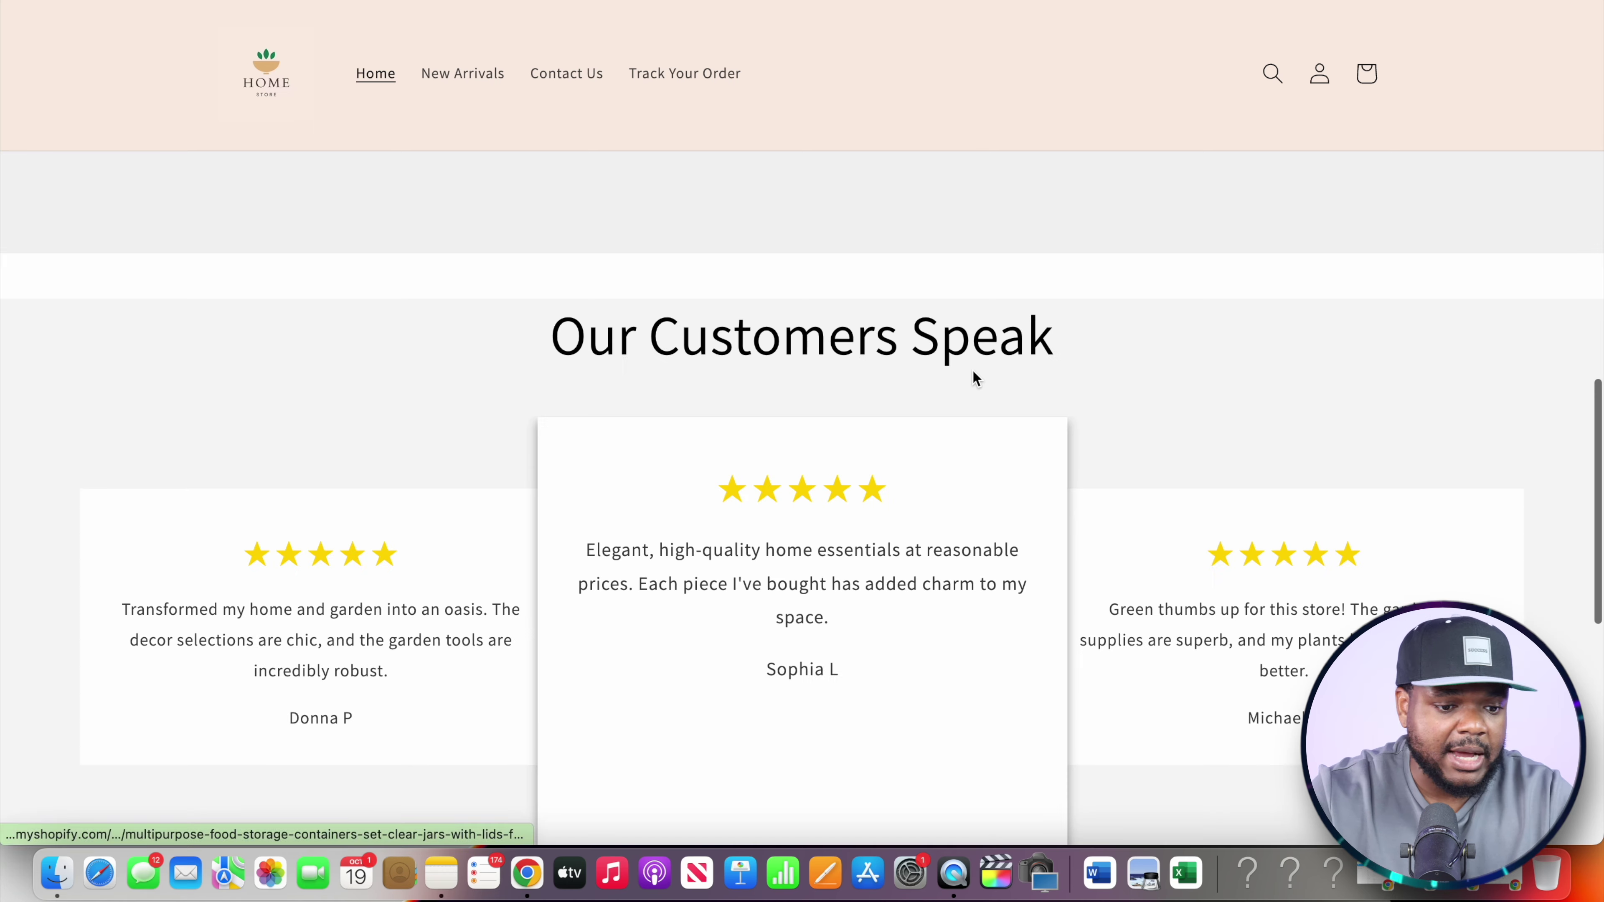
scroll(973, 371, down, 10)
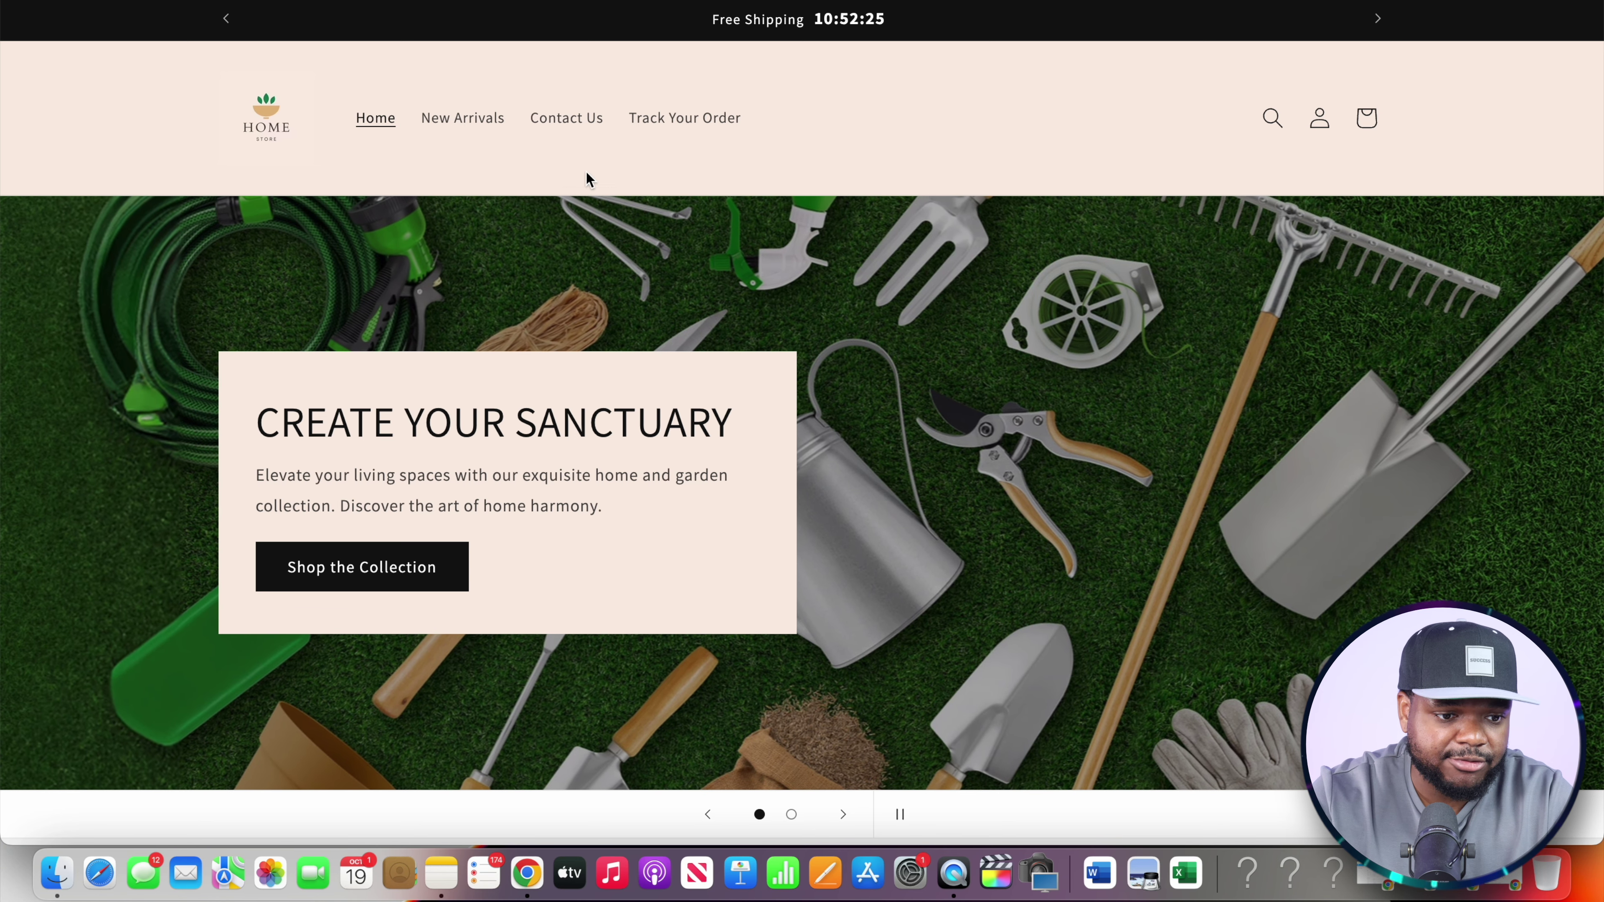
click(683, 120)
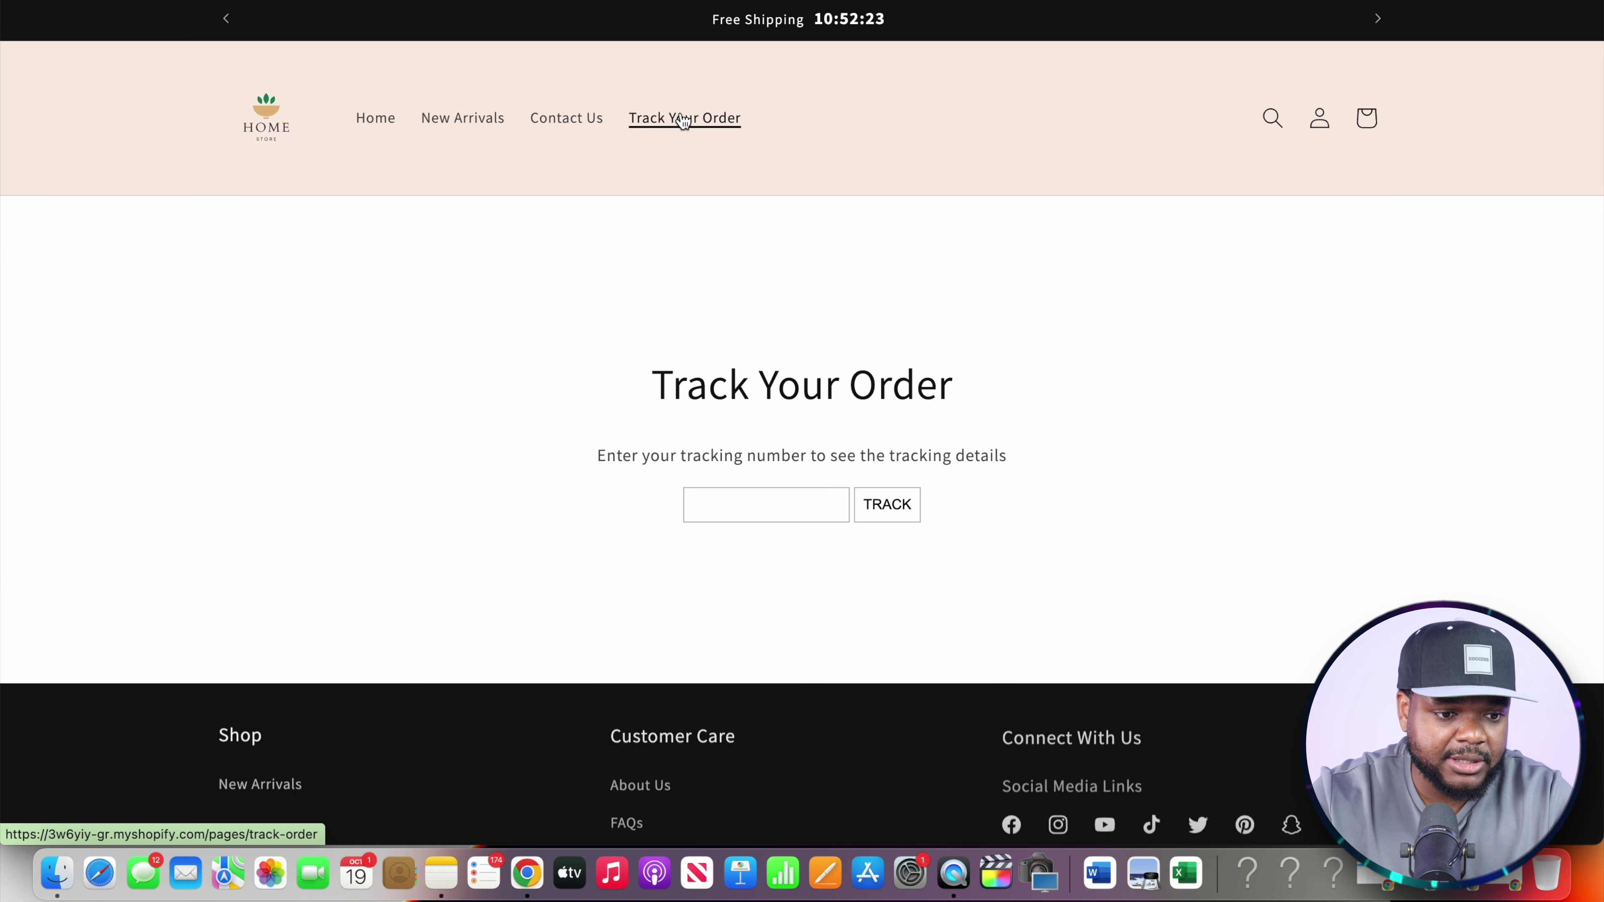
click(581, 119)
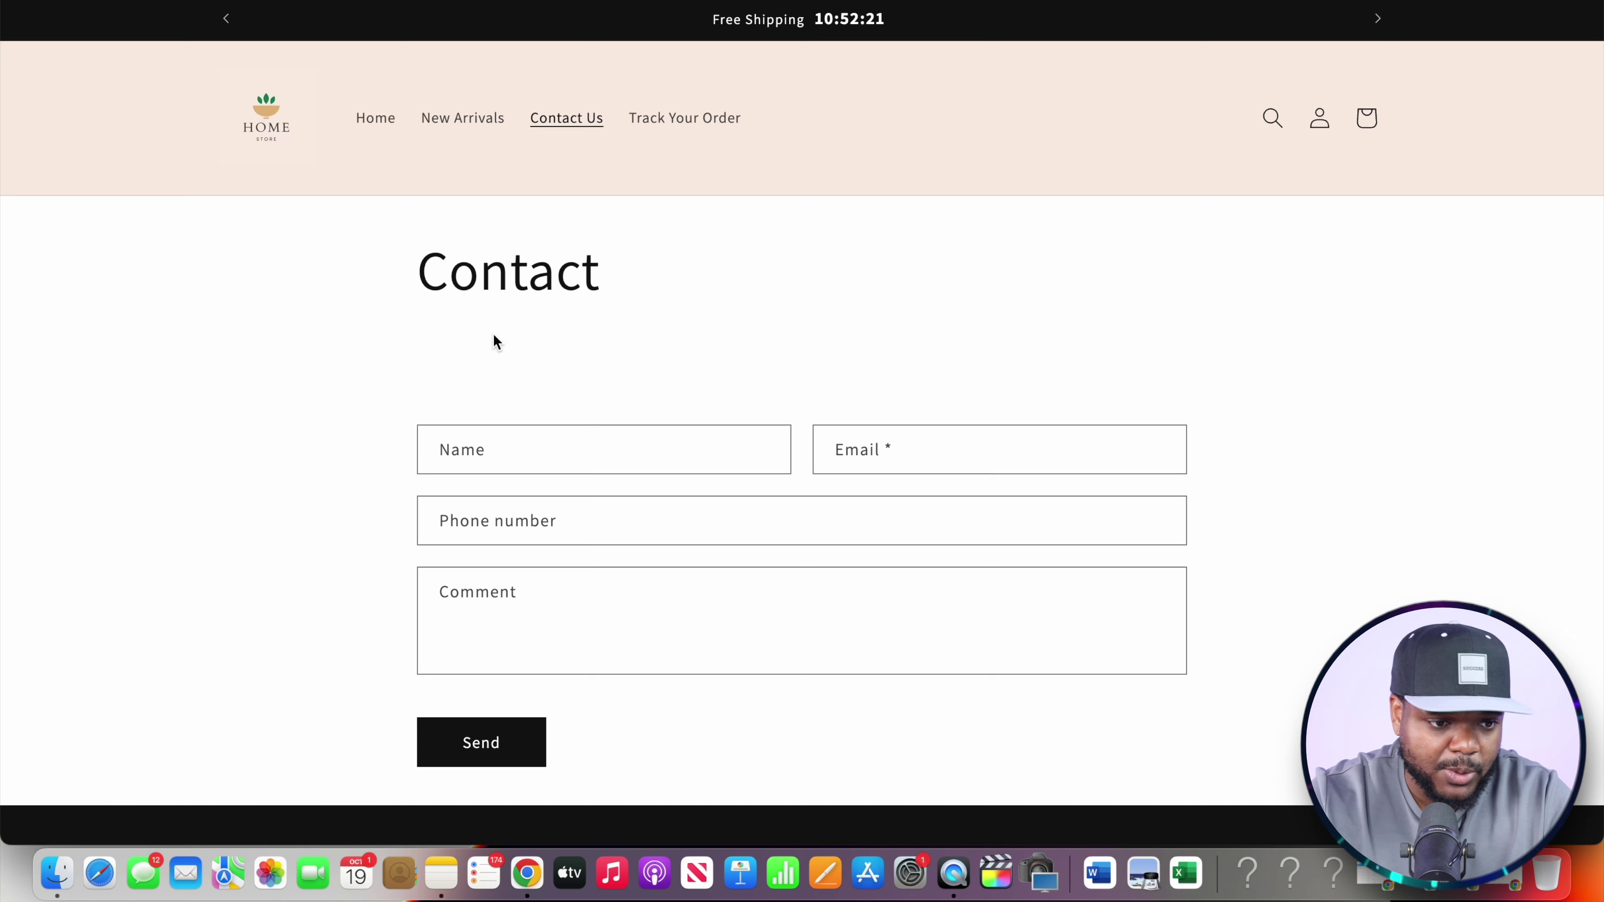
scroll(312, 347, down, 10)
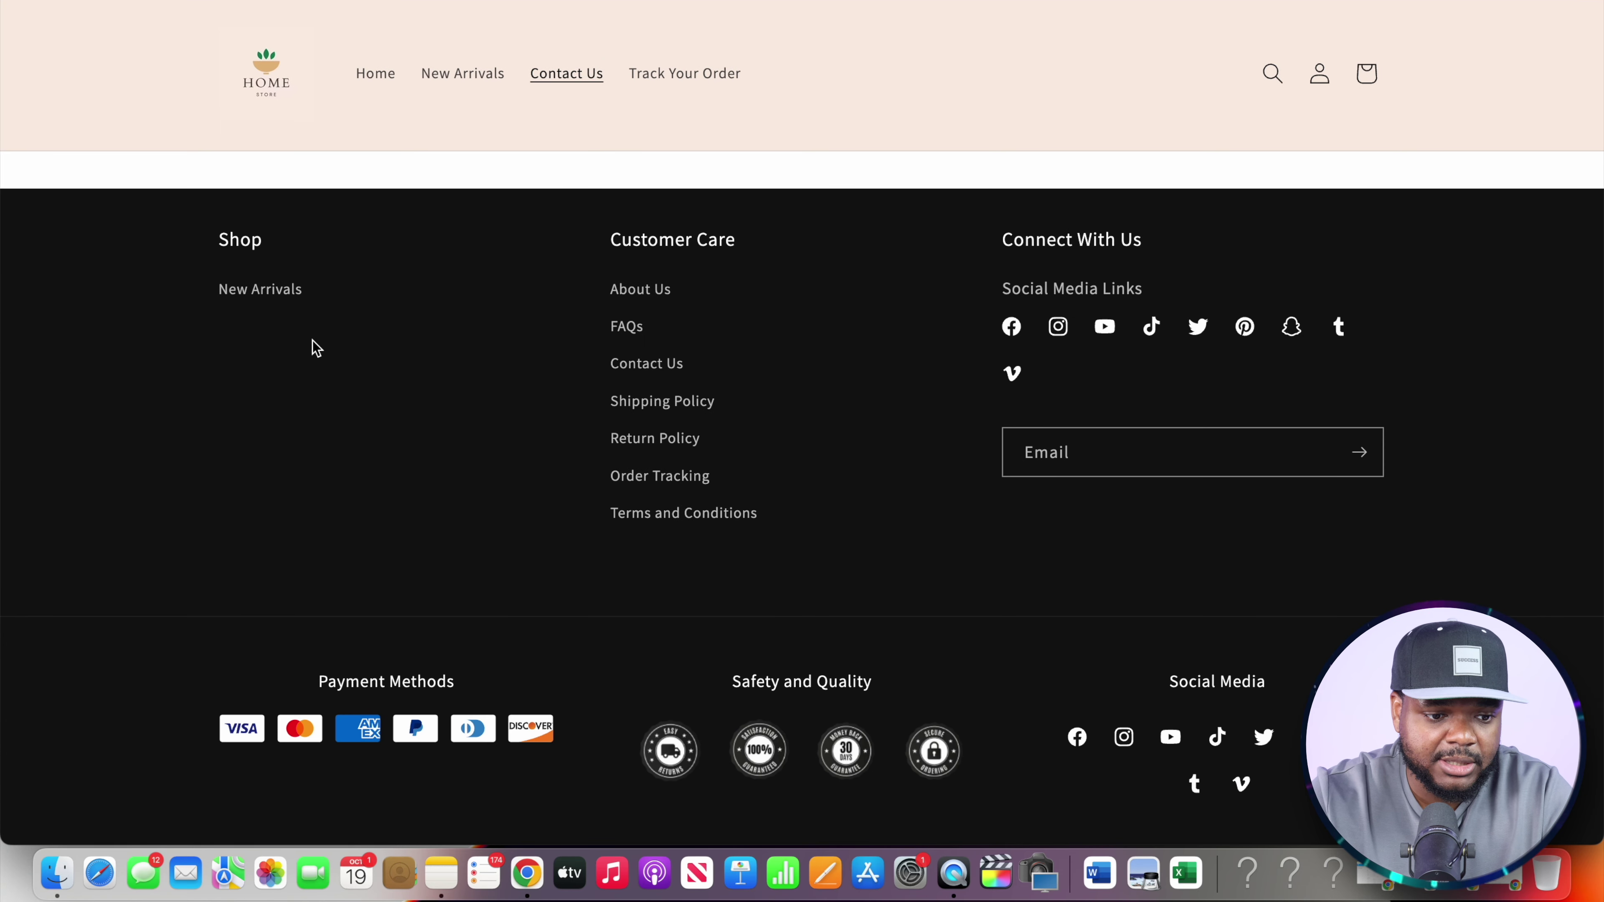
Read the footer's About Us and Shipping Policy pages, noting the [Your Store Name] placeholder
click(658, 293)
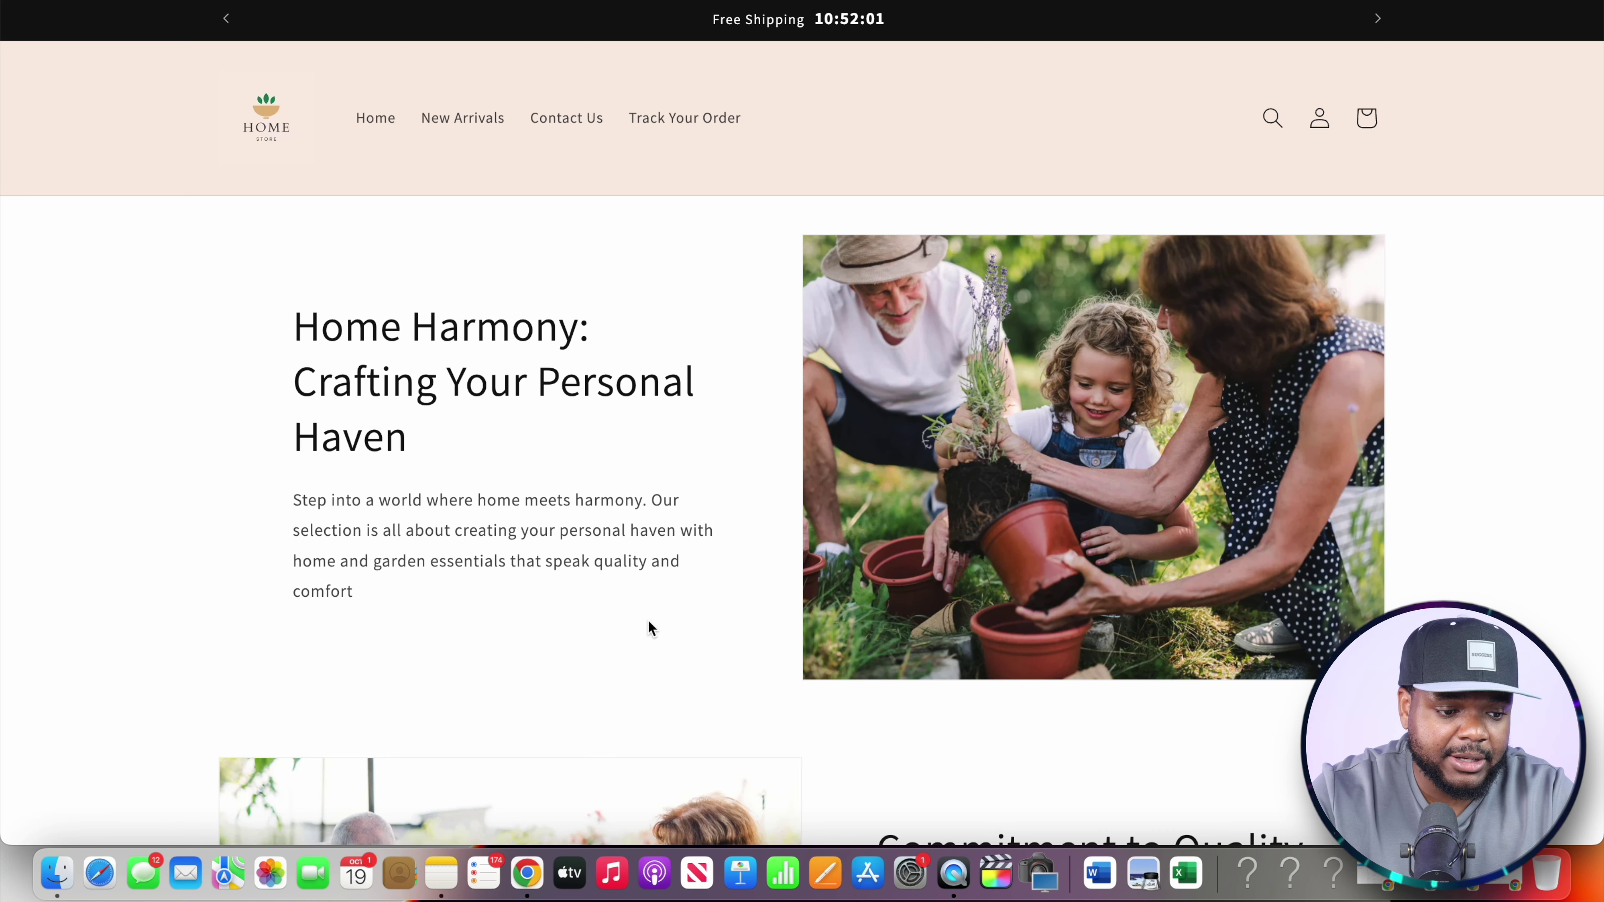
drag(407, 607, 364, 556)
click(292, 478)
scroll(587, 602, down, 10)
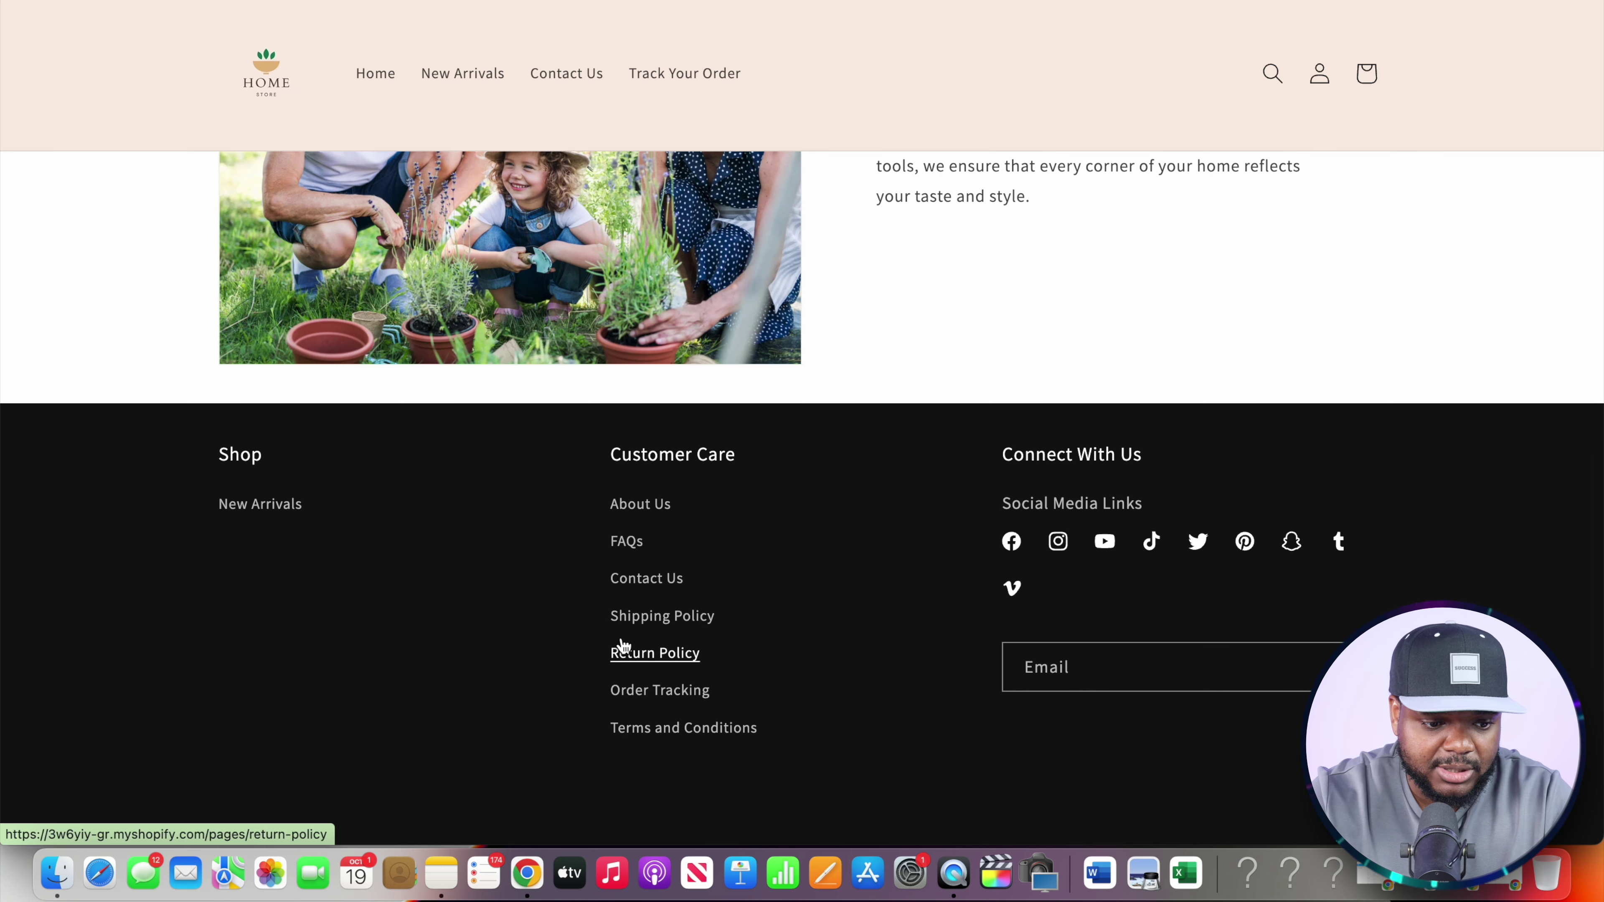
click(668, 616)
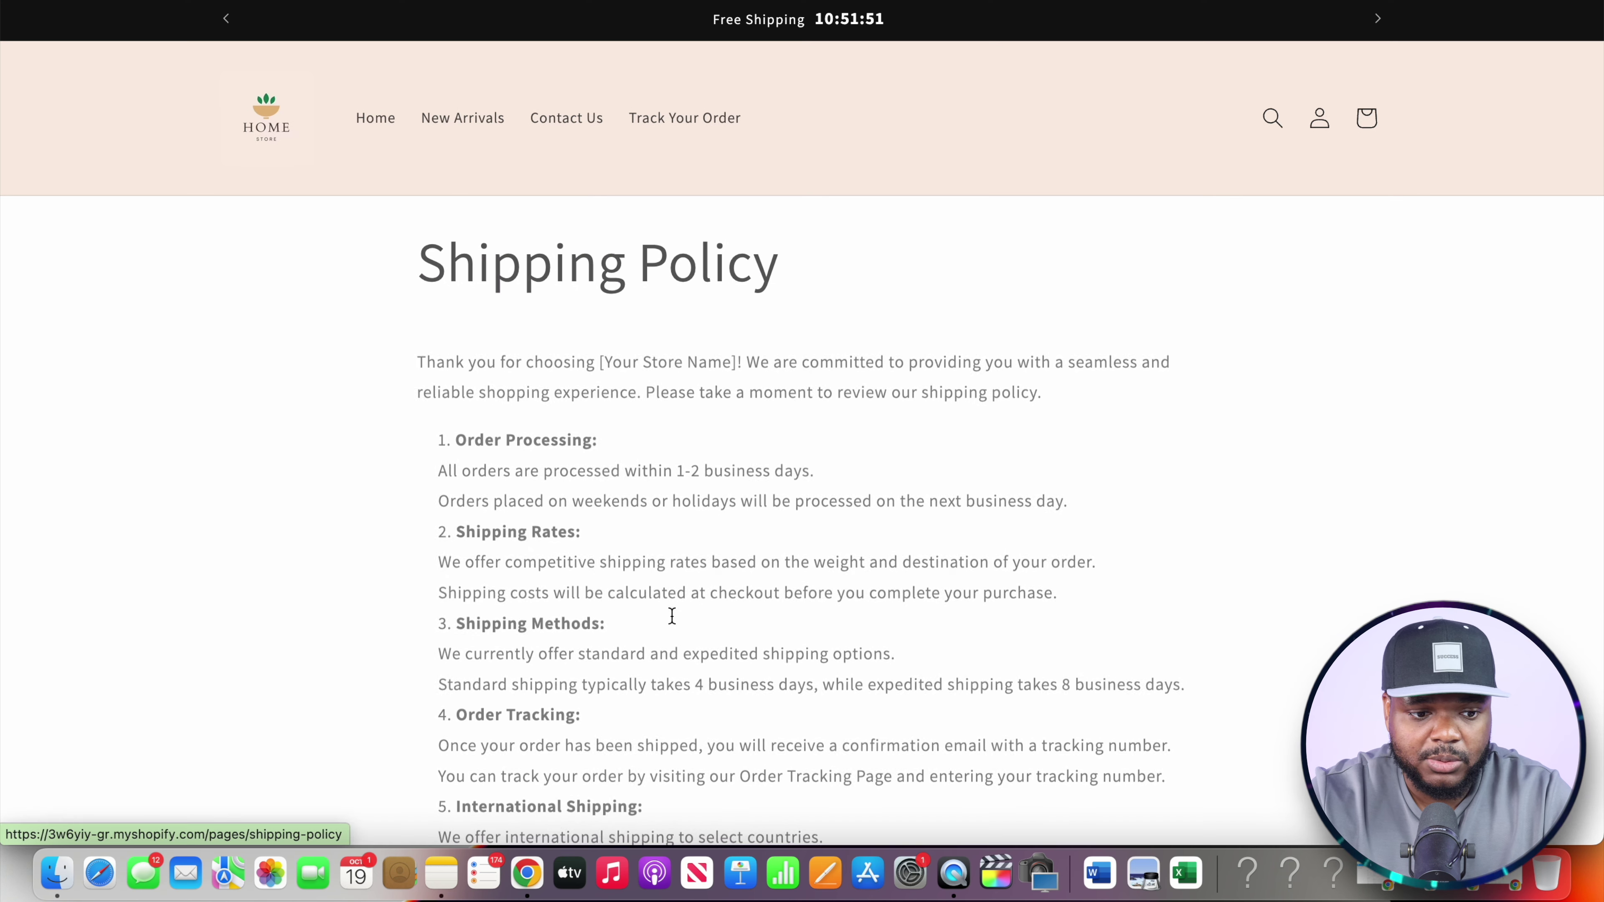
drag(600, 357, 745, 348)
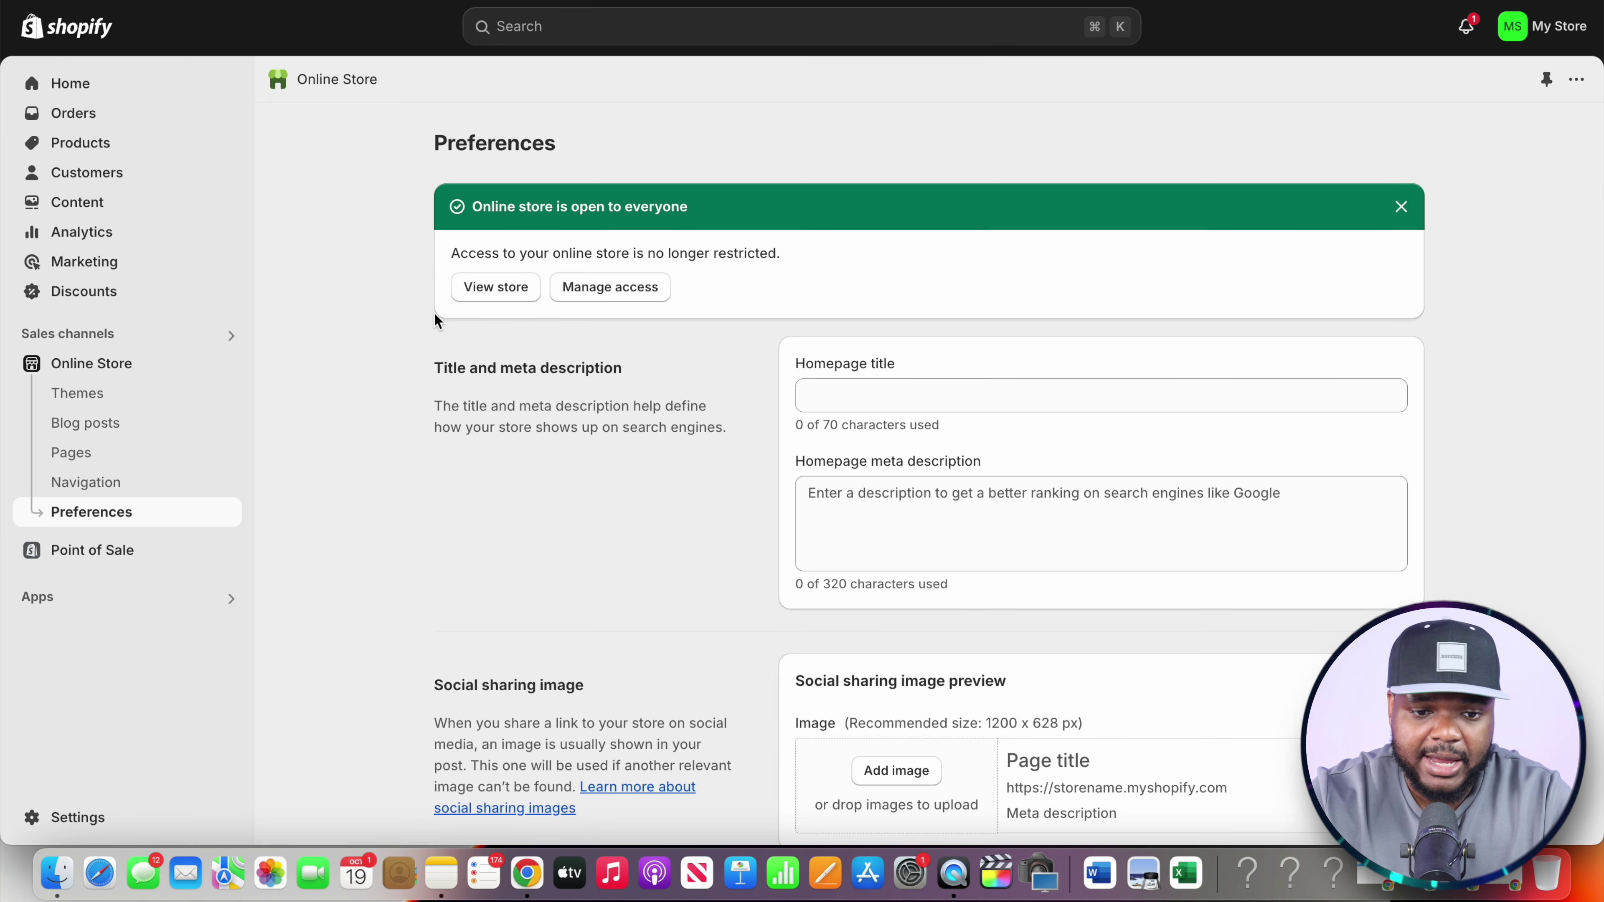
Preview the current Build Your Store Theme in the theme editor, scrolling through its layout
click(230, 403)
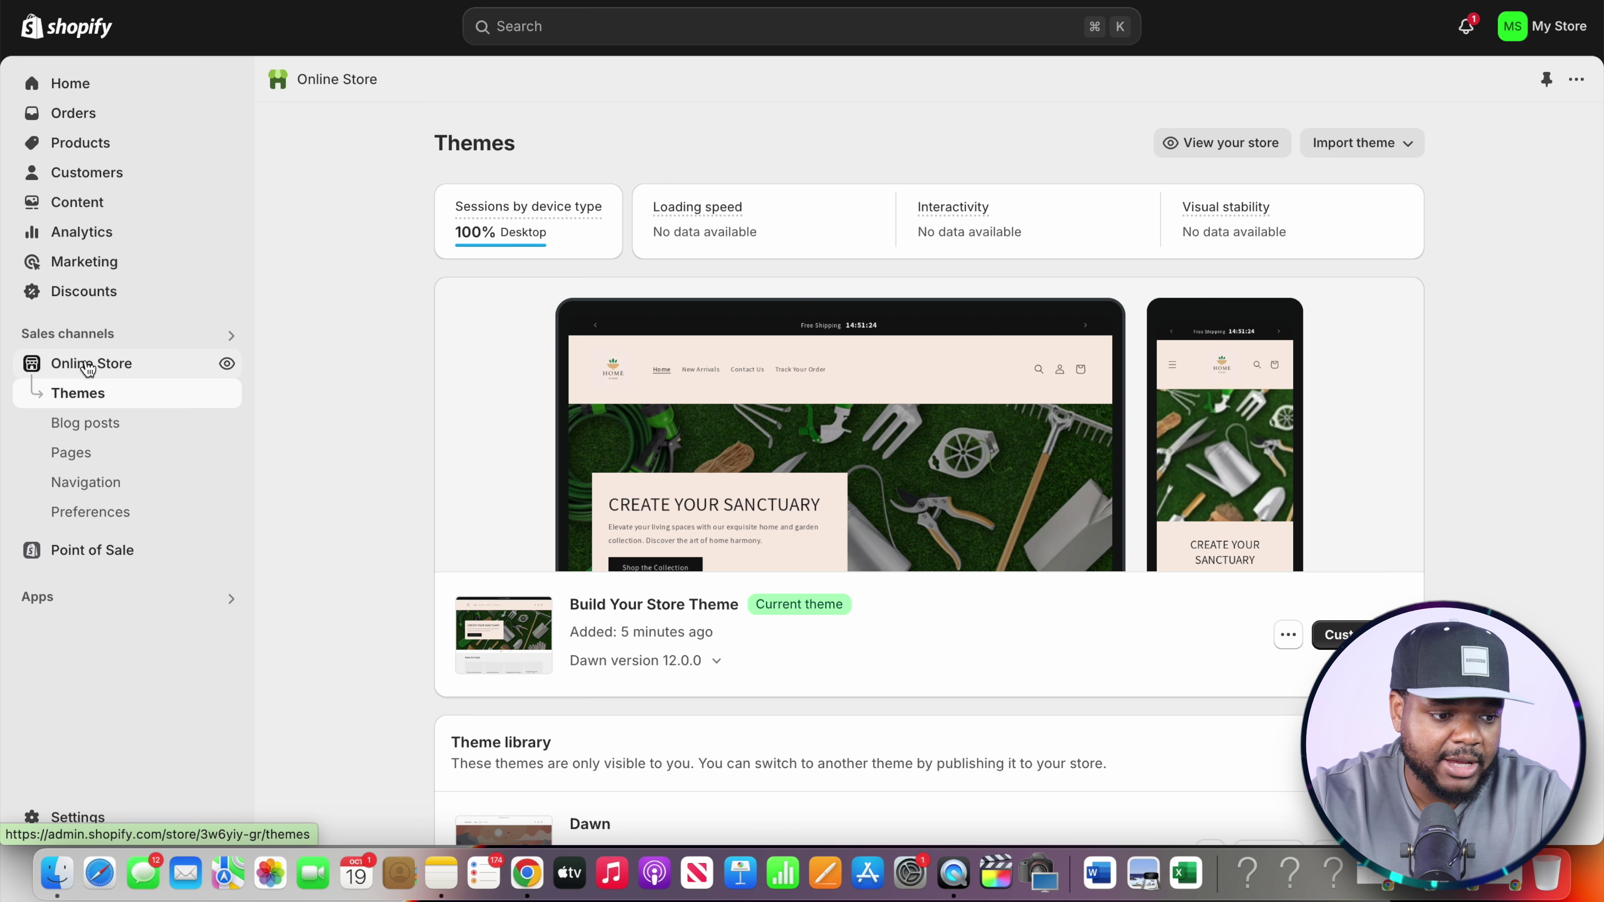
click(1321, 635)
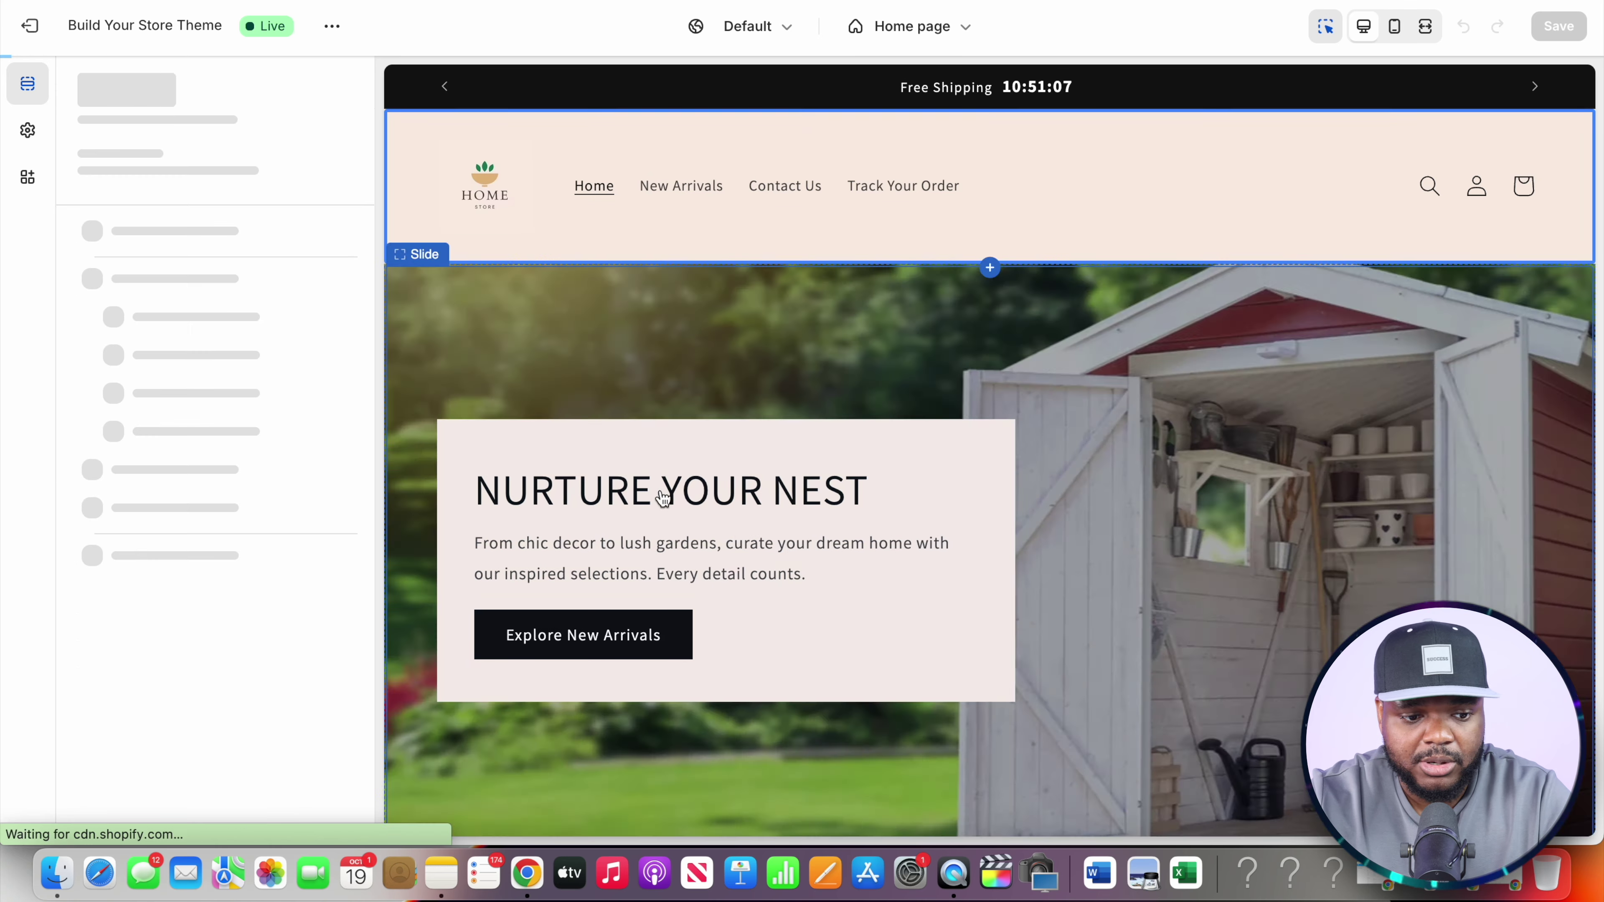
scroll(919, 378, down, 1)
scroll(919, 378, down, 10)
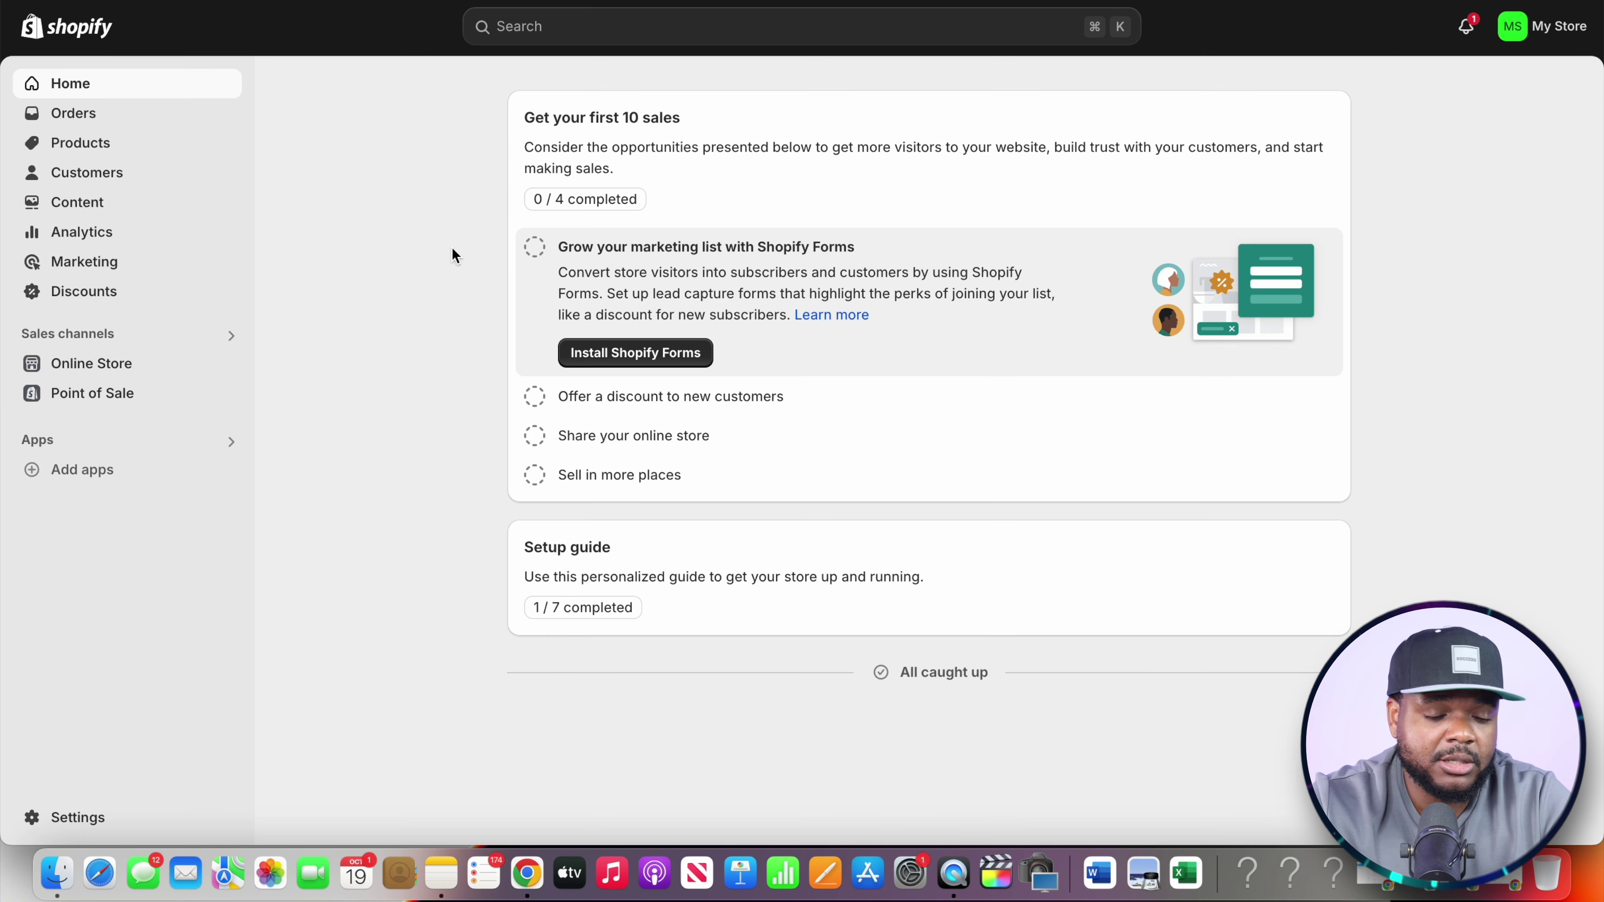
Look through Shopify's Payments, Domains and Shipping and delivery settings pages
click(82, 819)
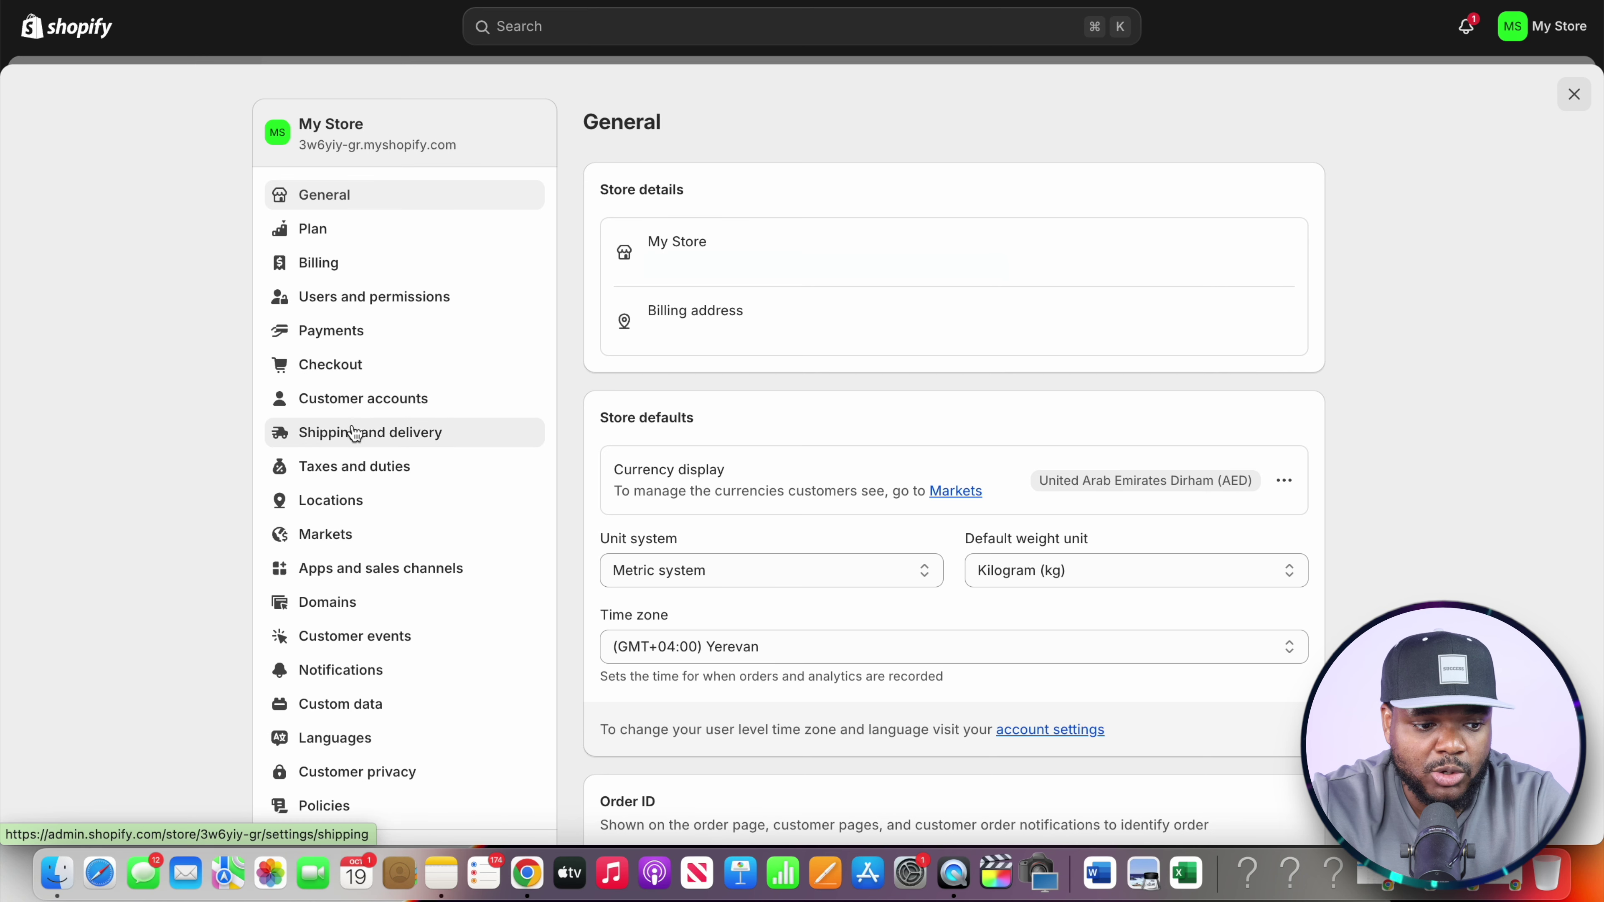
click(344, 332)
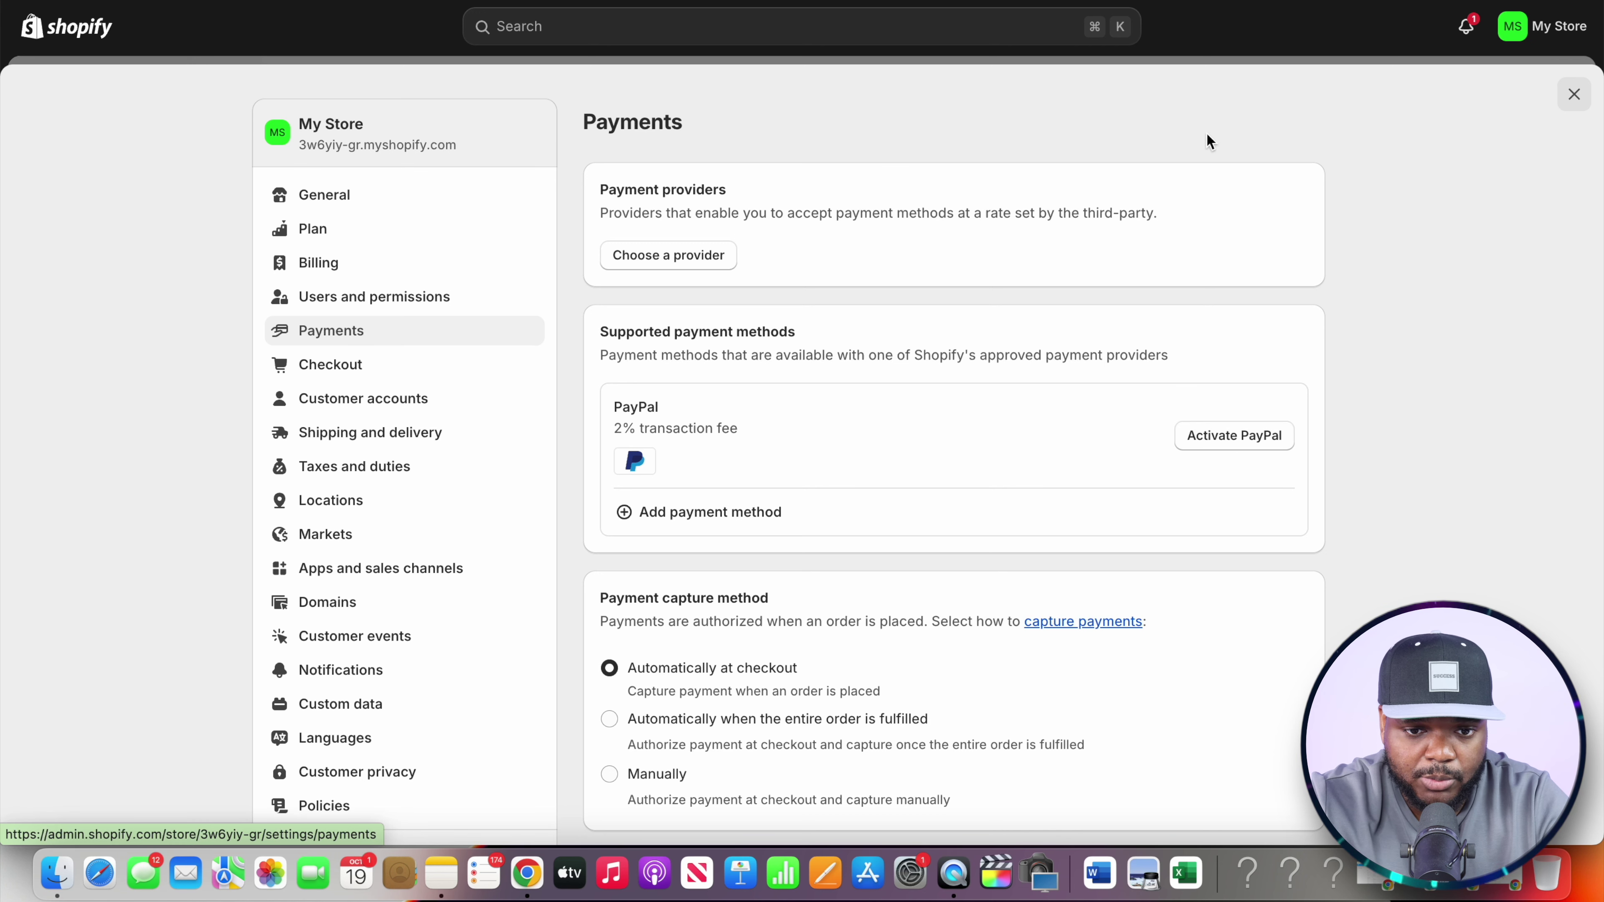
click(341, 607)
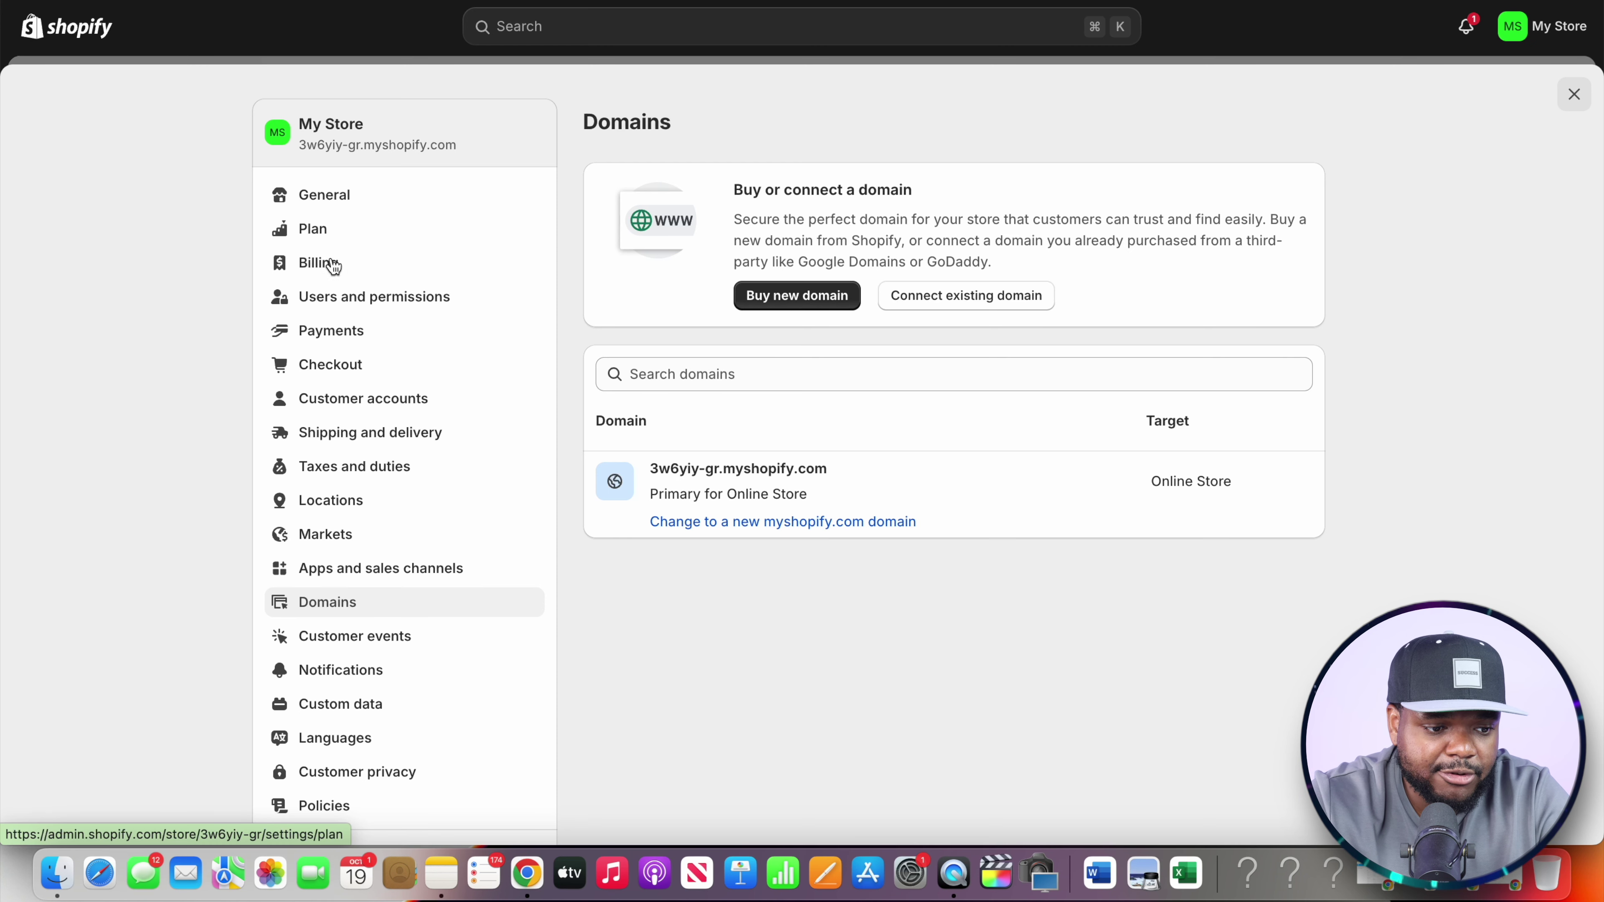
click(340, 439)
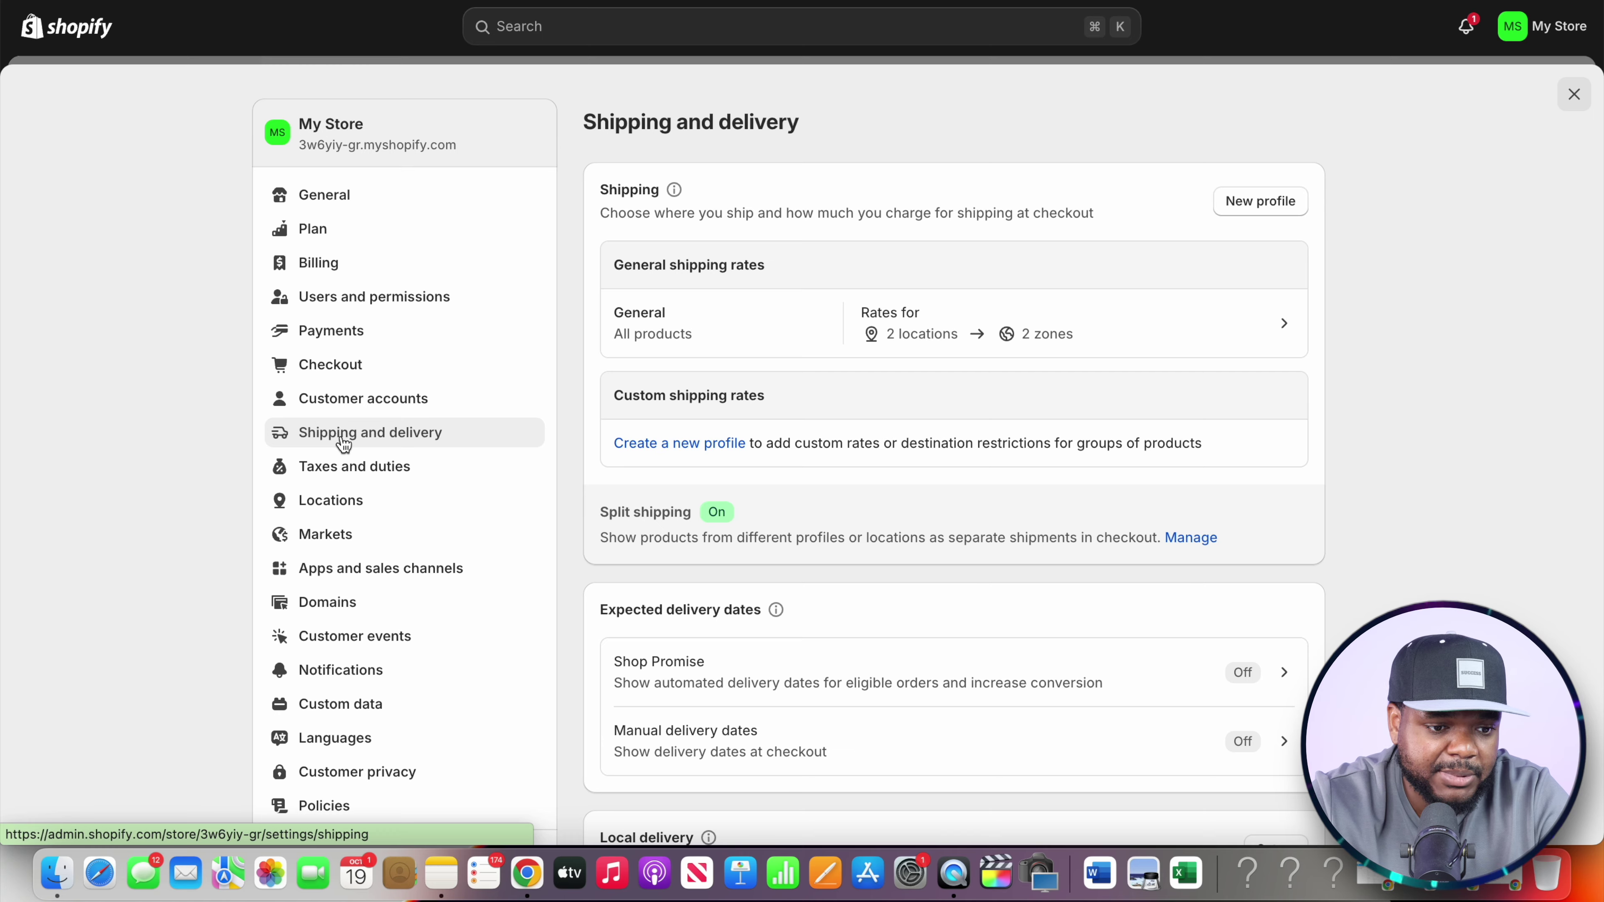
scroll(343, 444, down, 1)
scroll(147, 201, up, 1)
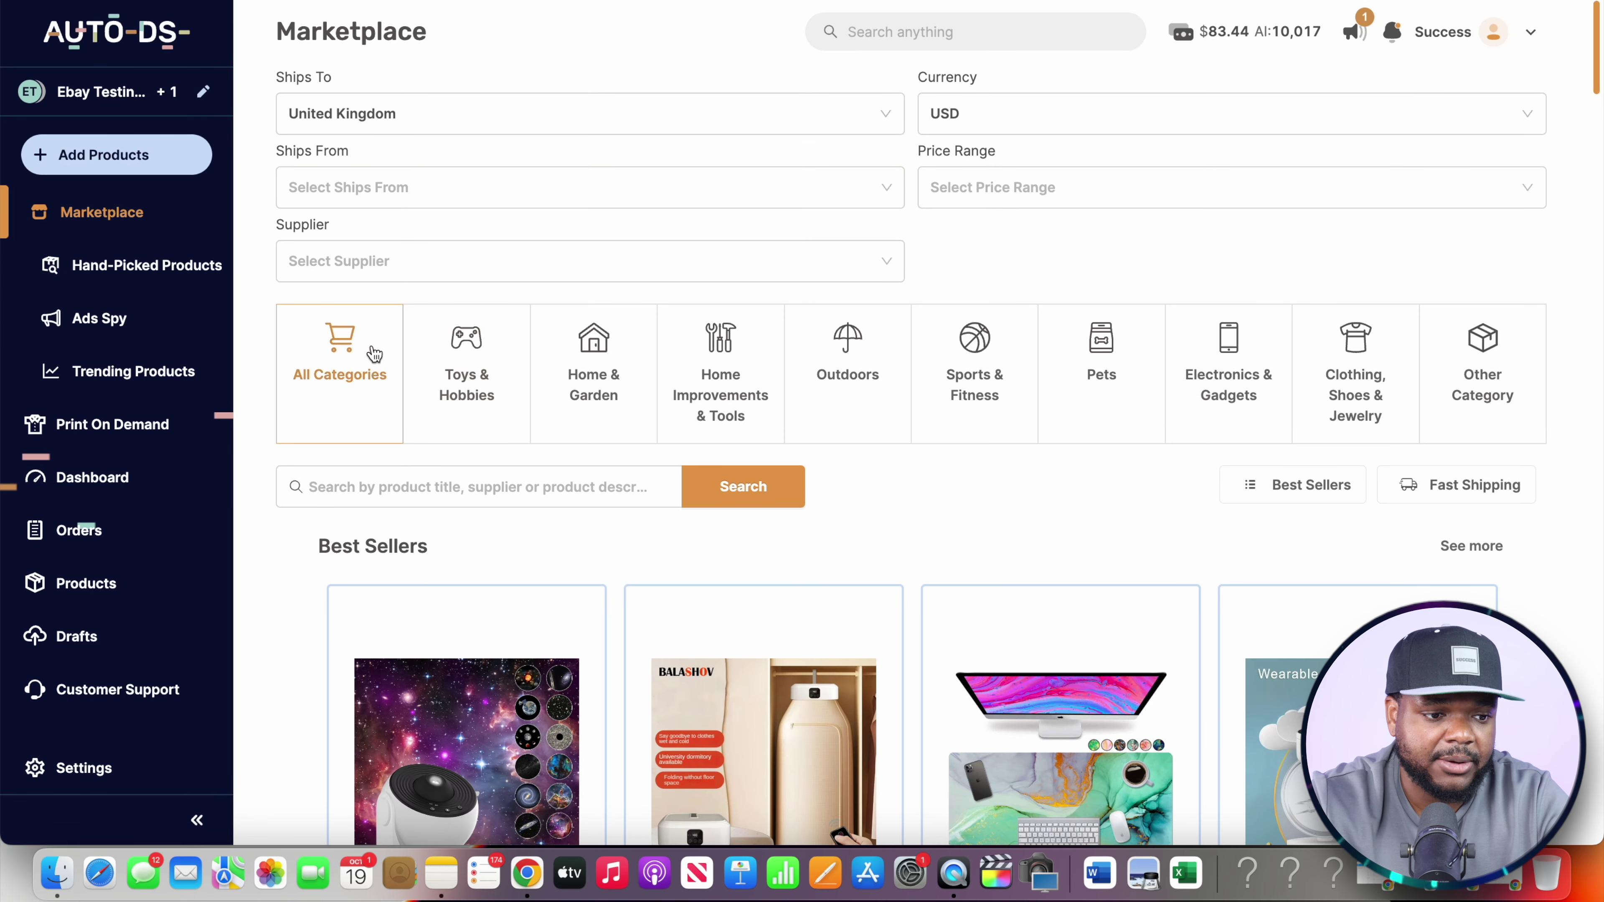
Import the Garment Steamers 280Ml from Home & Garden best sellers as a Shopify store draft
click(621, 409)
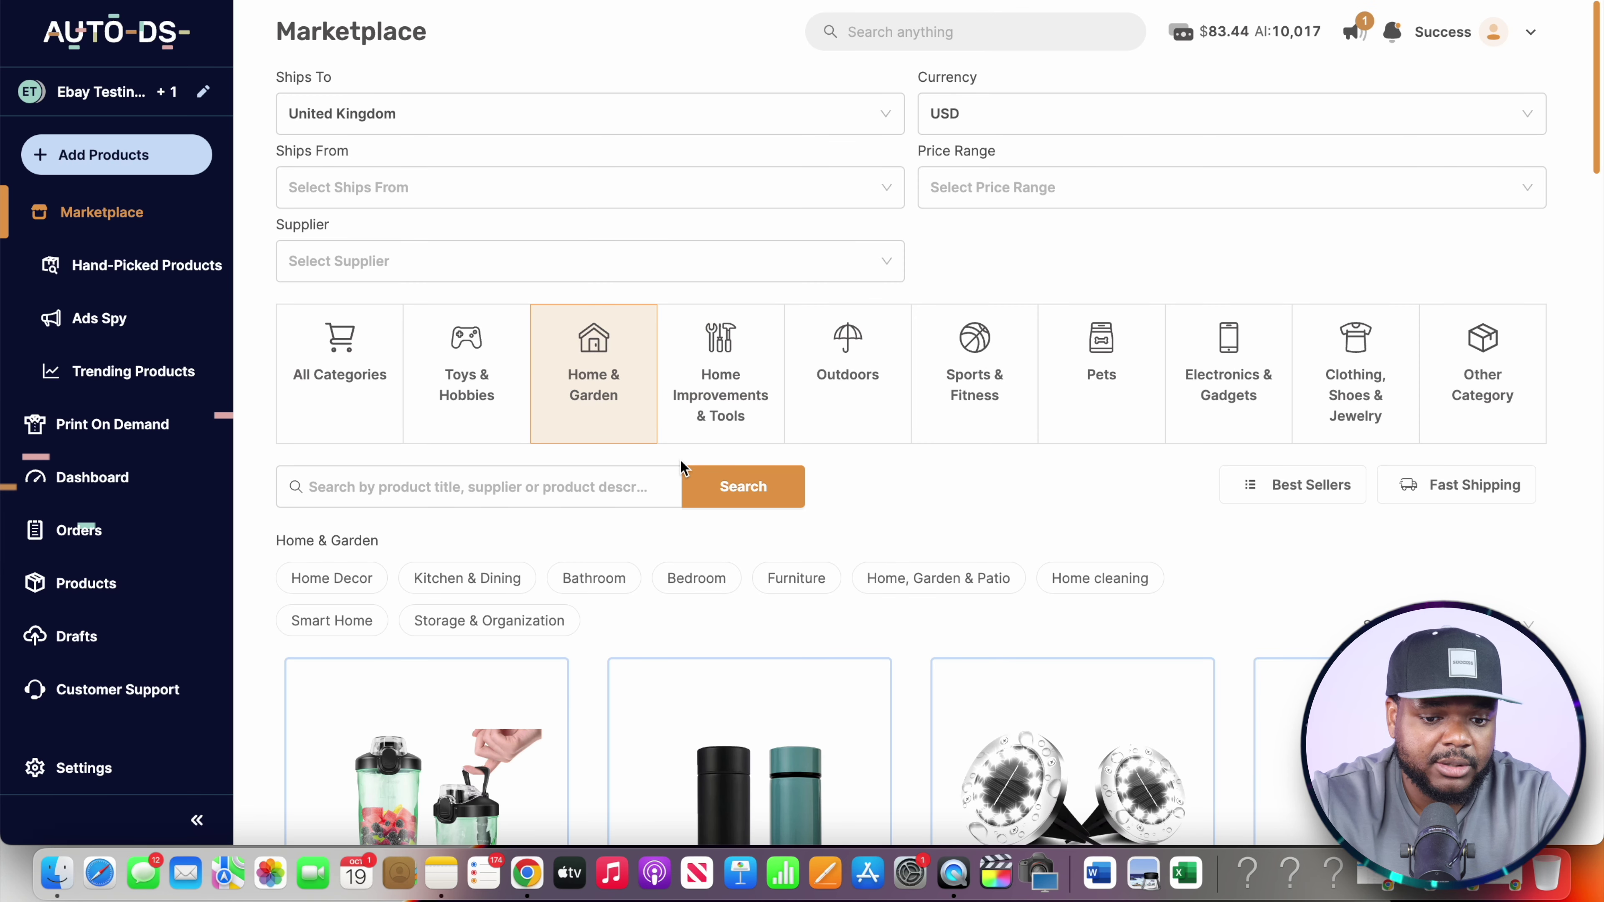
scroll(682, 467, down, 5)
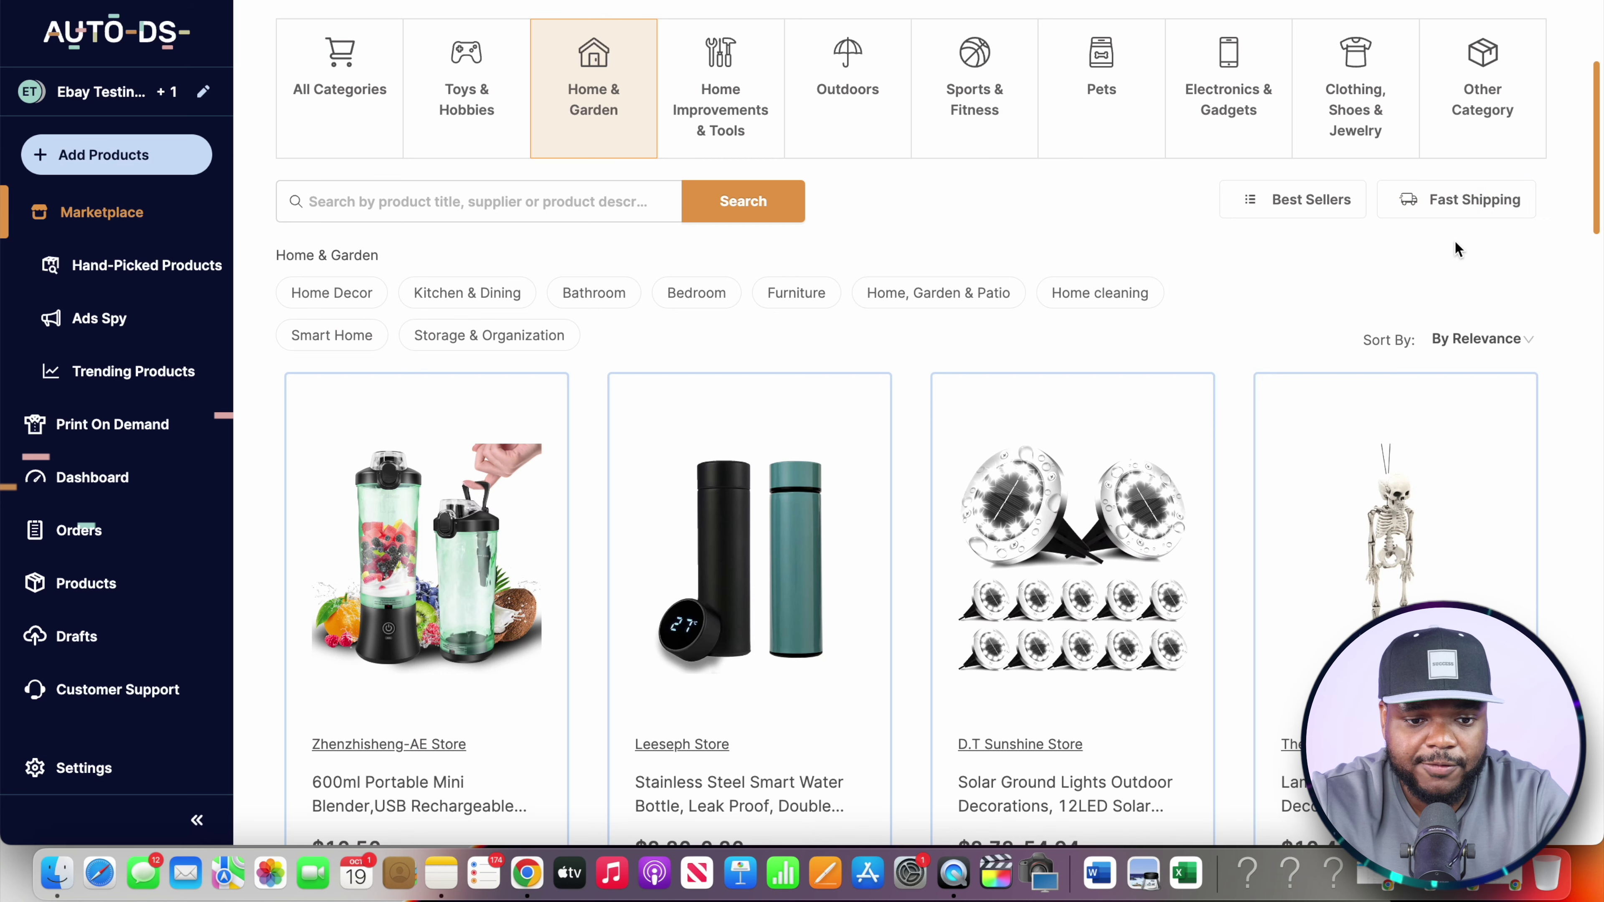
click(1282, 198)
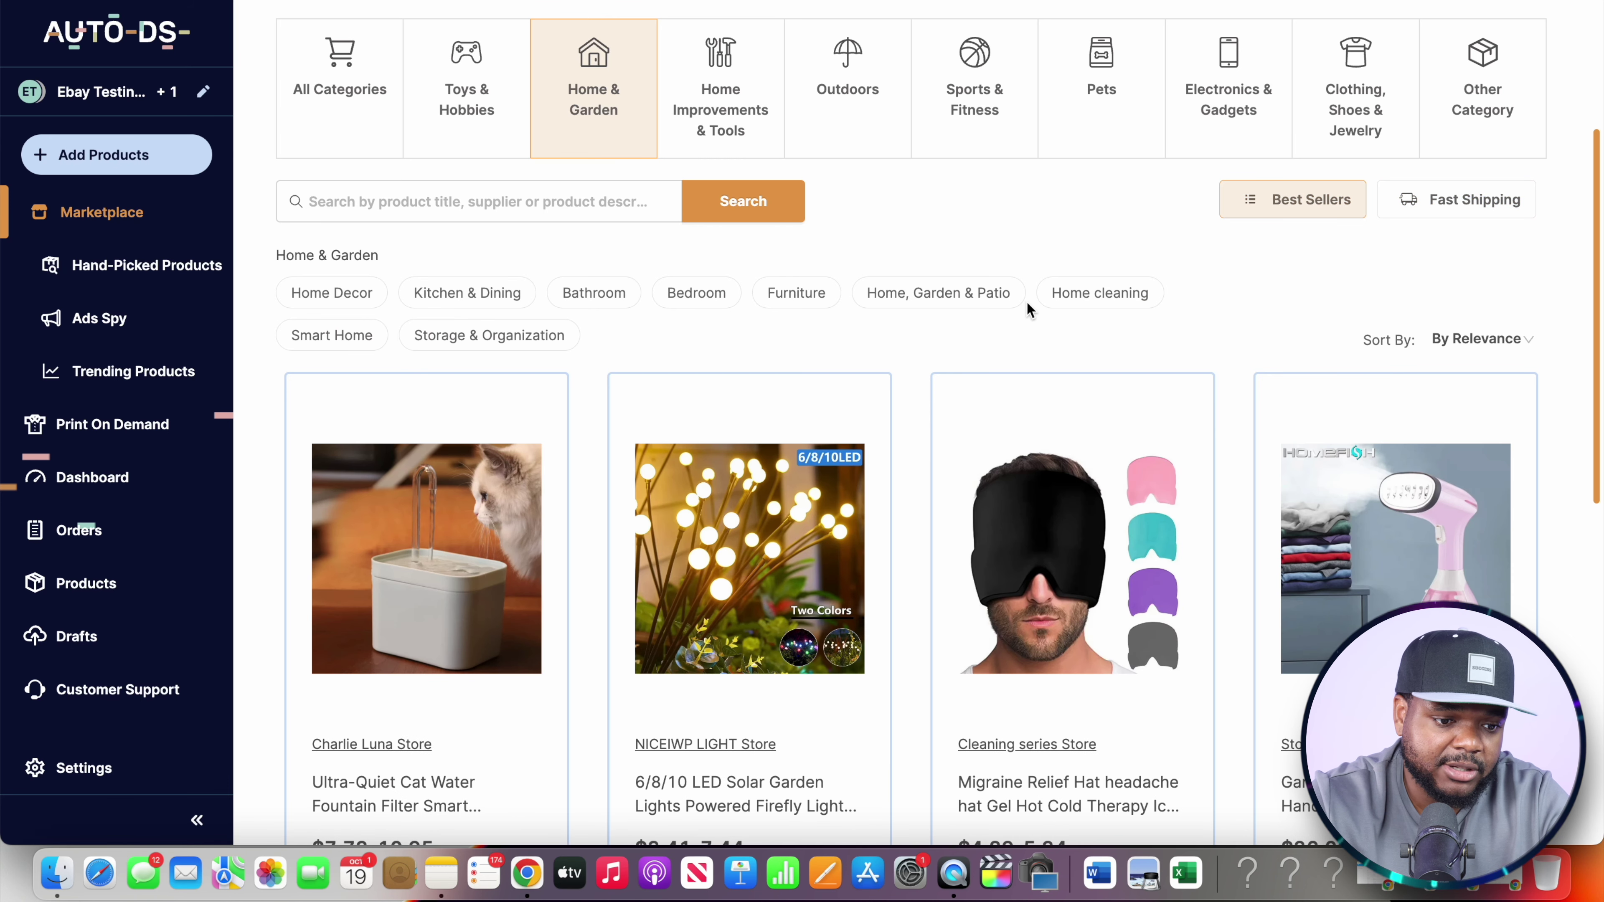
scroll(1136, 380, down, 3)
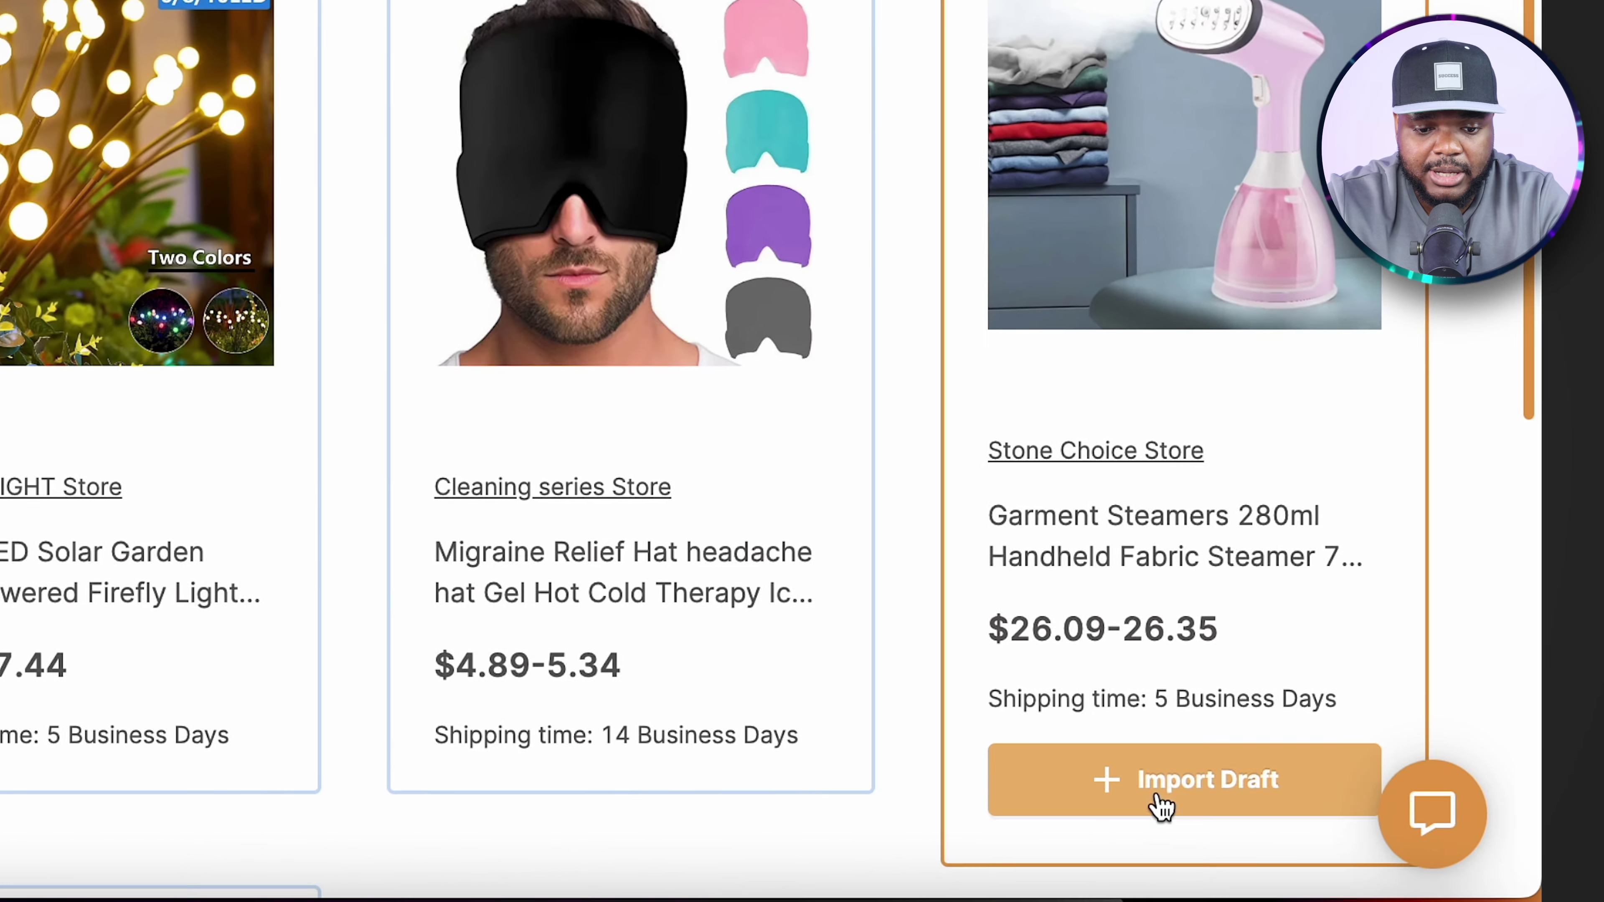
click(1378, 786)
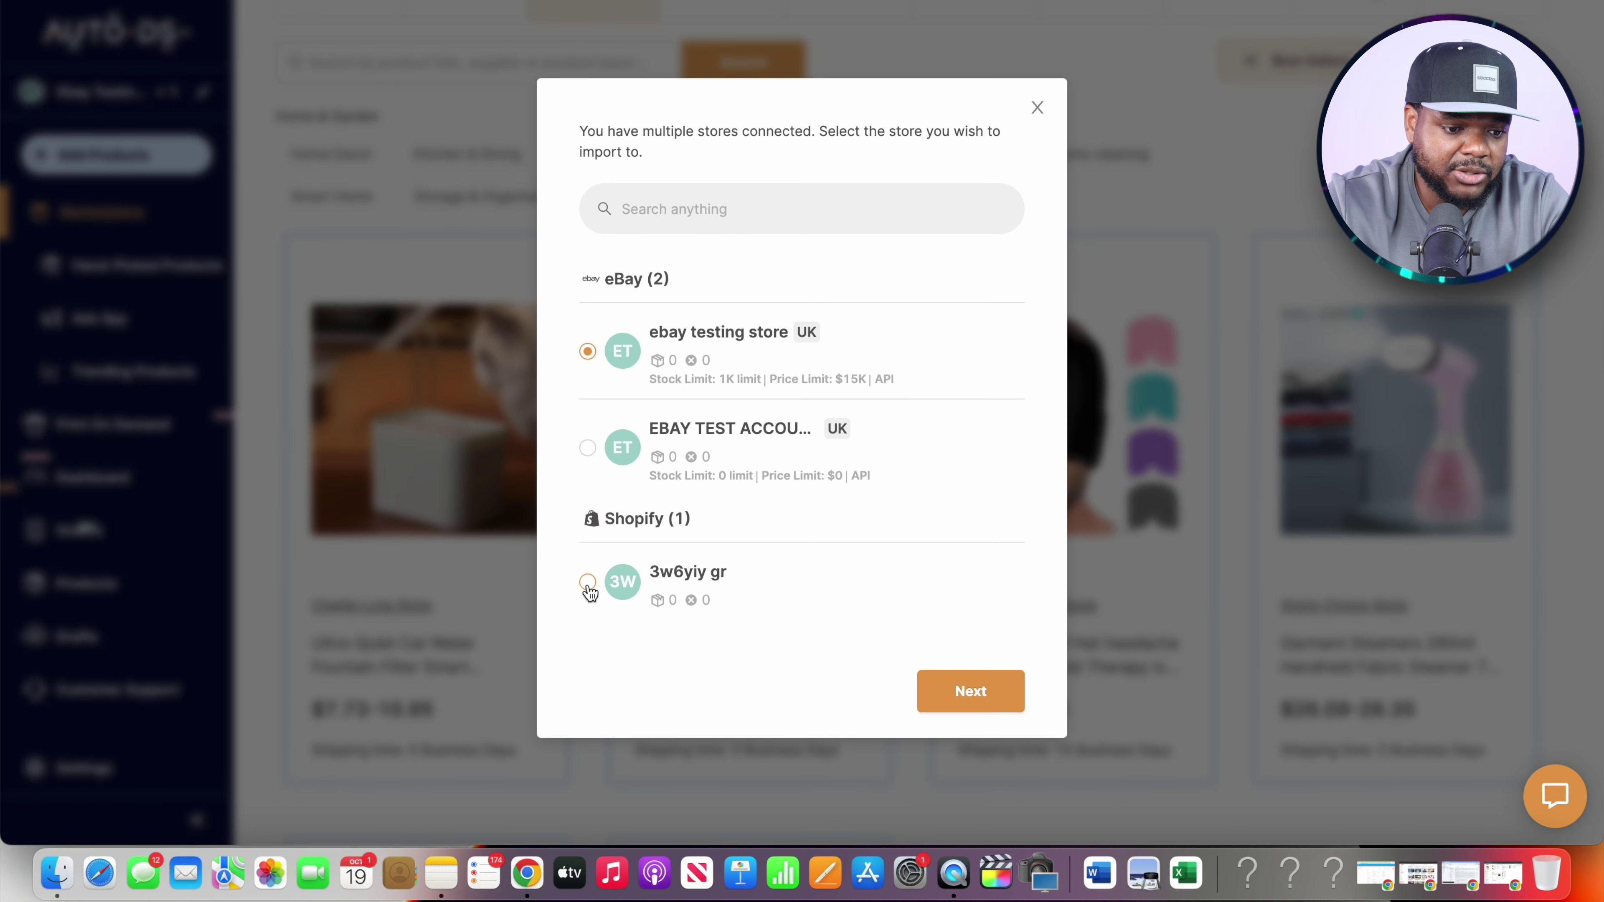
click(587, 581)
click(957, 690)
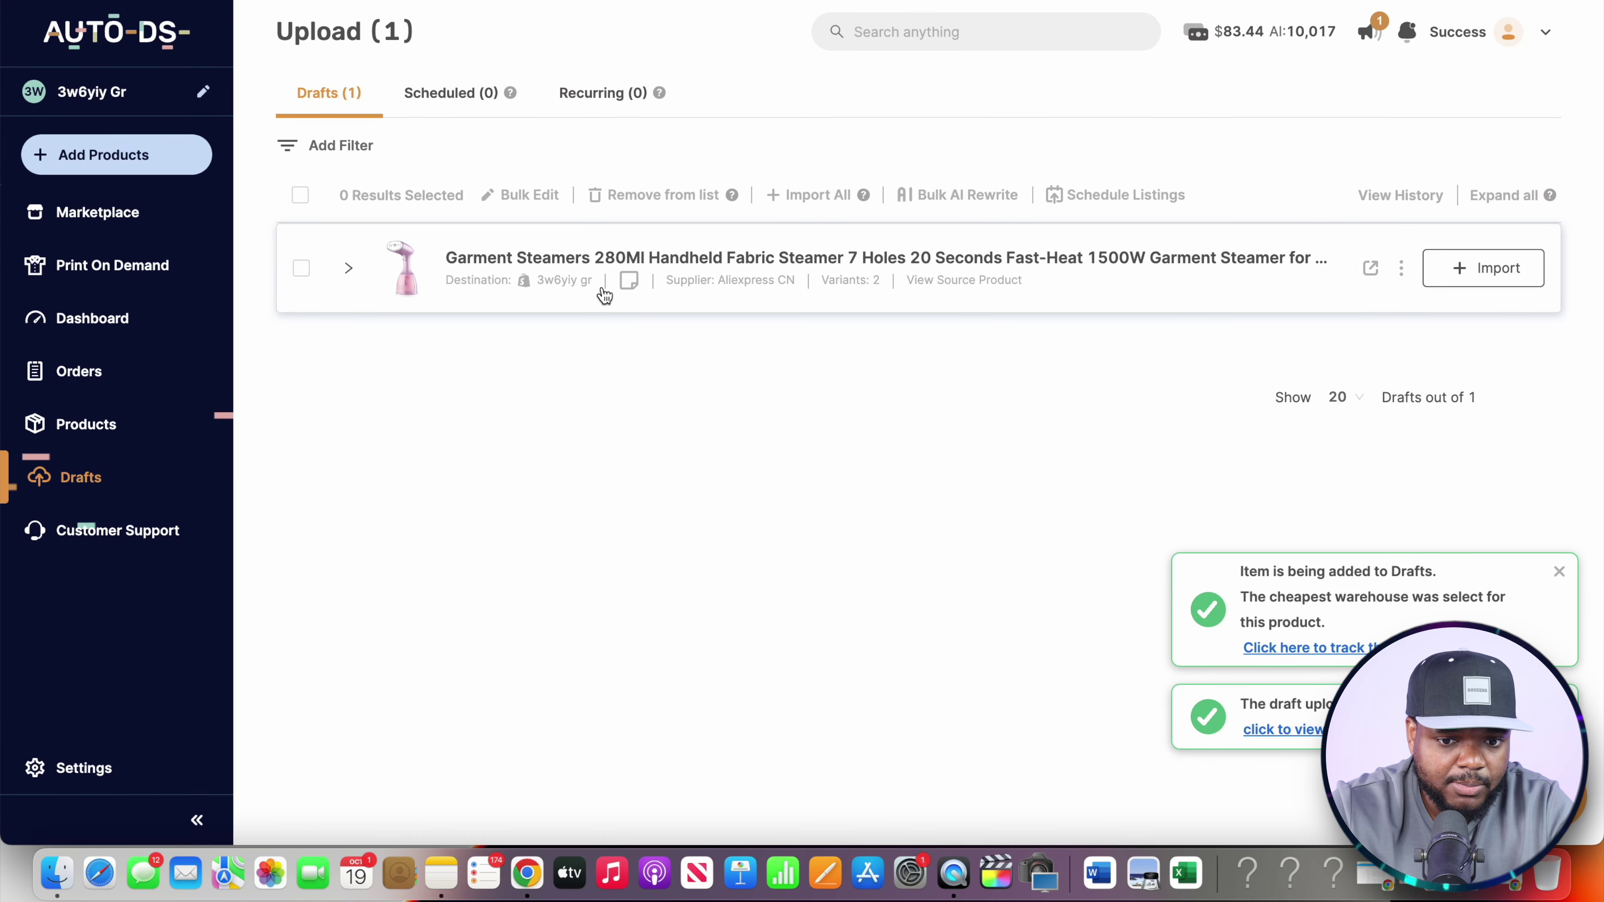
Review the steamer draft's coupon-banner description and bring up Optimize Description With AI
click(595, 301)
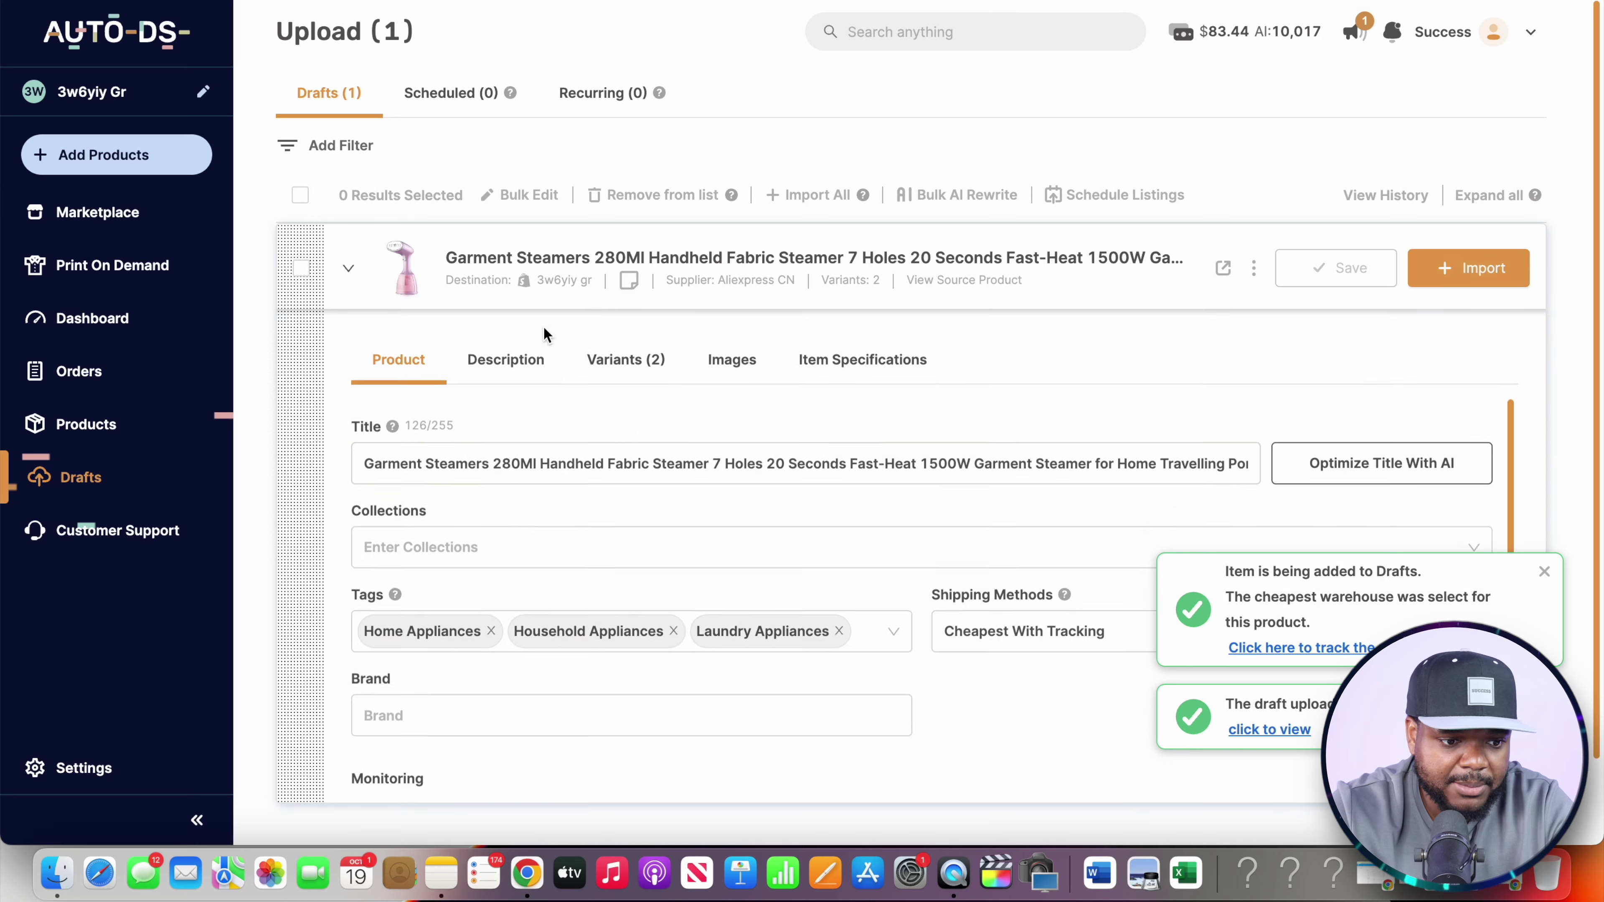
scroll(403, 465, down, 2)
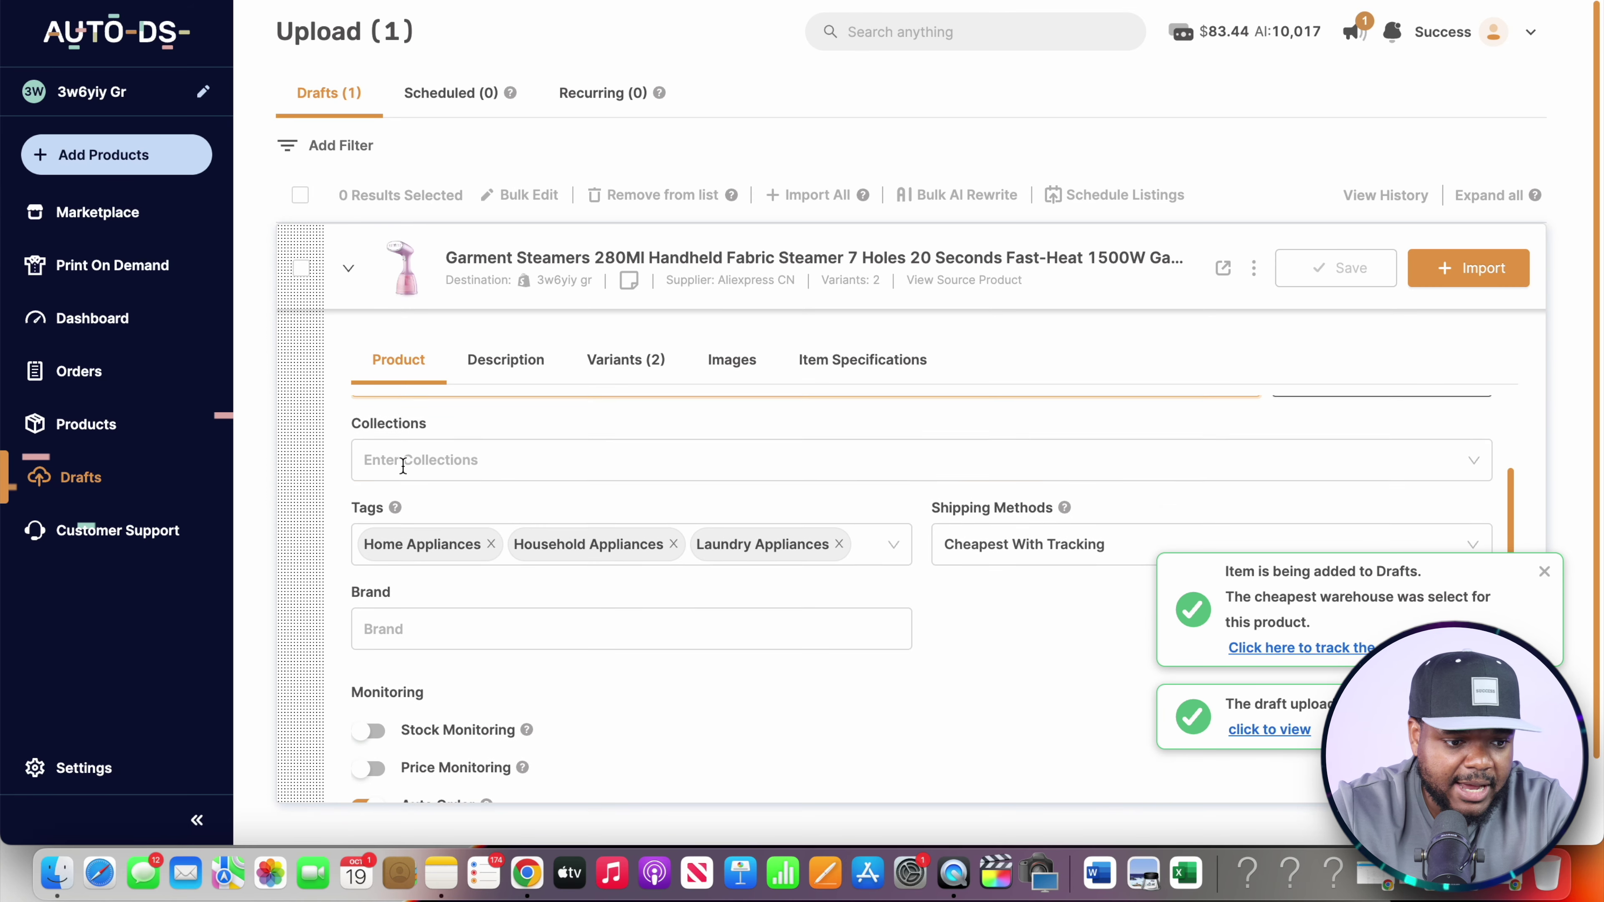
click(477, 368)
scroll(547, 616, down, 15)
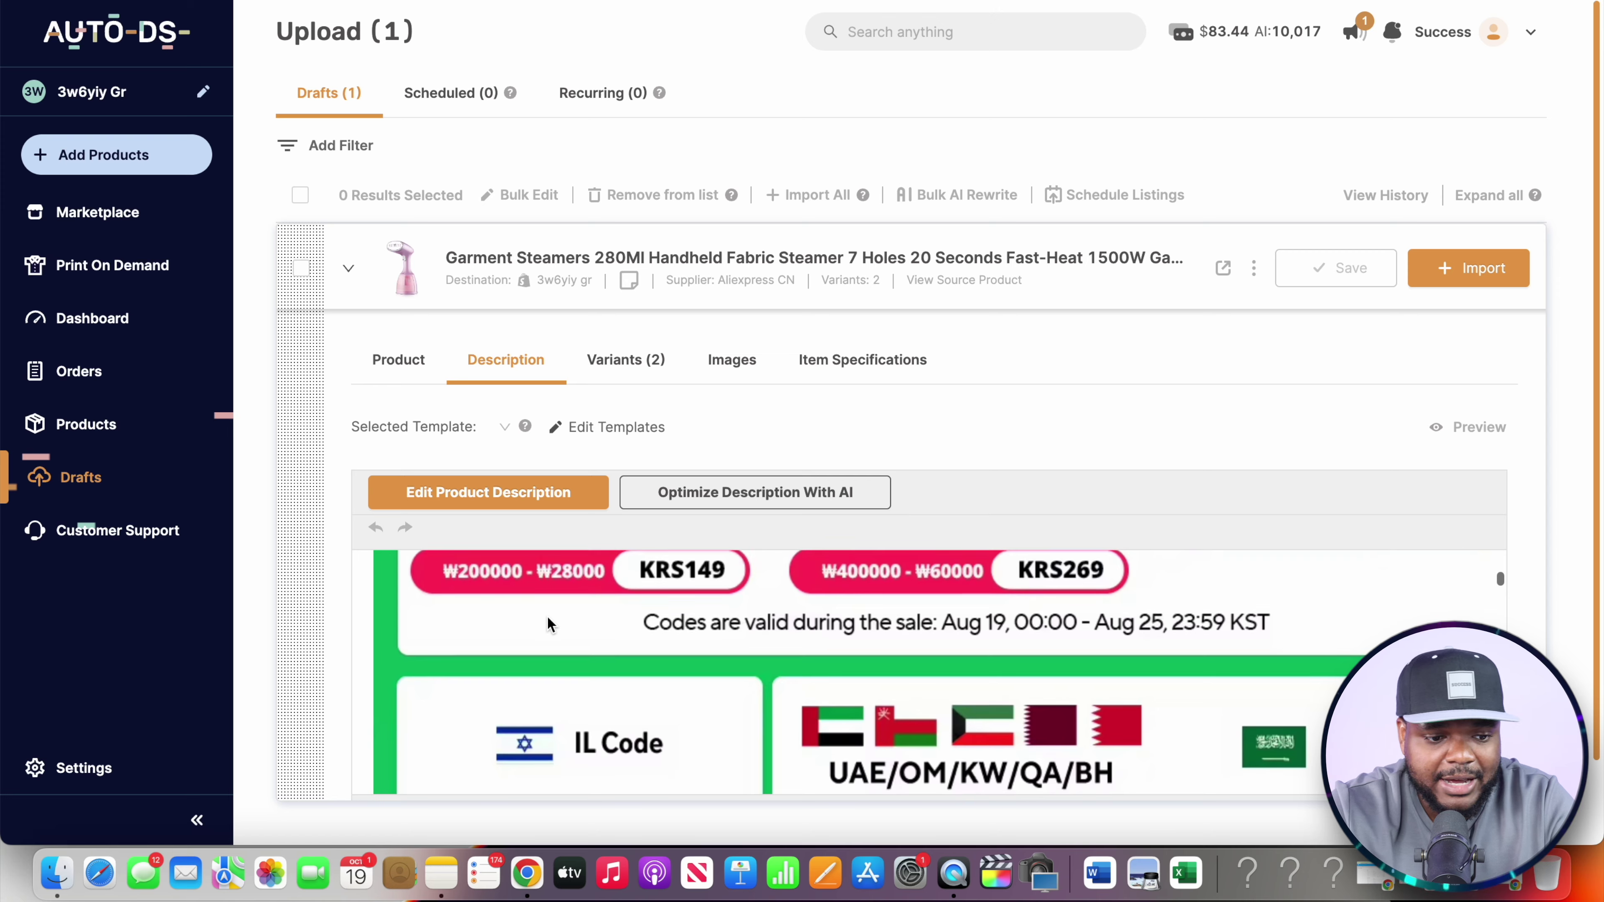
scroll(547, 617, down, 10)
click(670, 503)
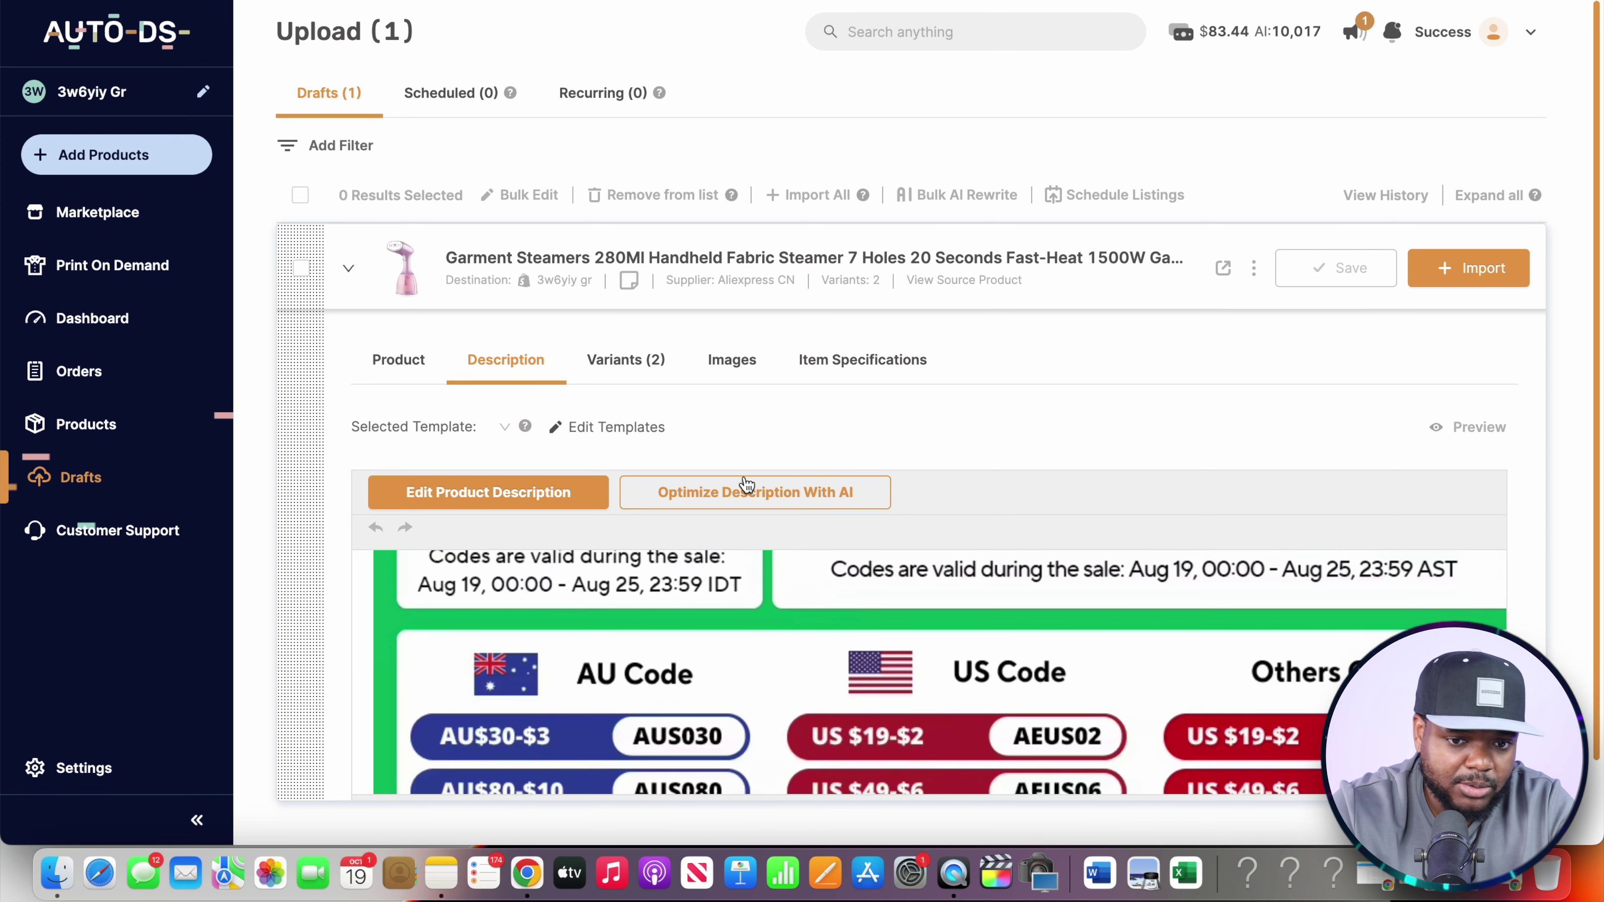
click(742, 495)
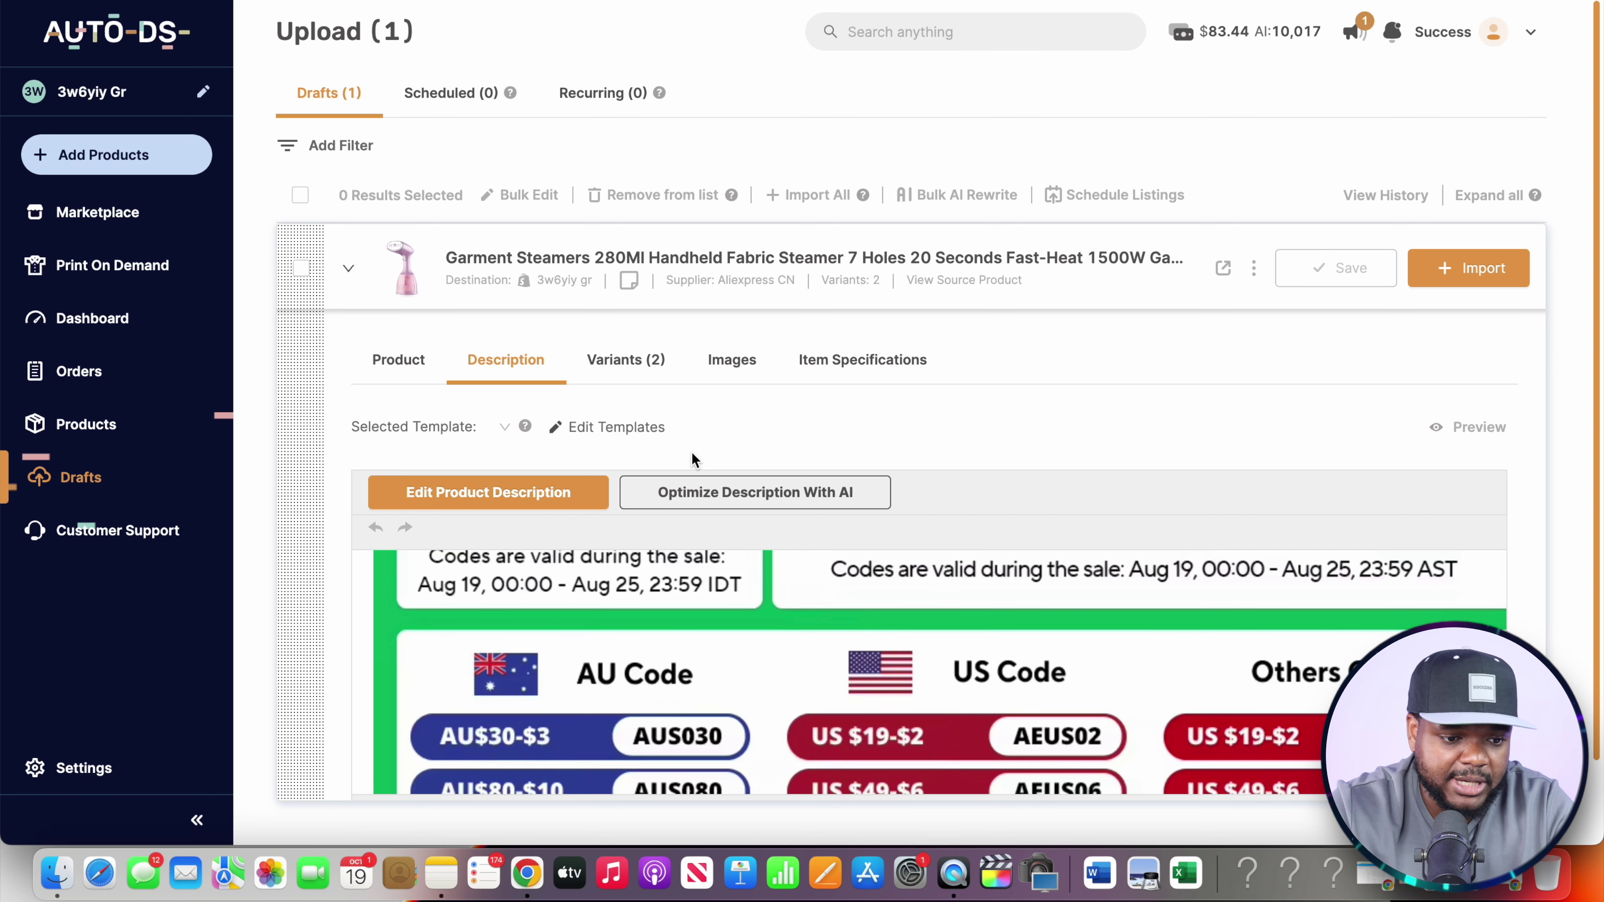
click(702, 502)
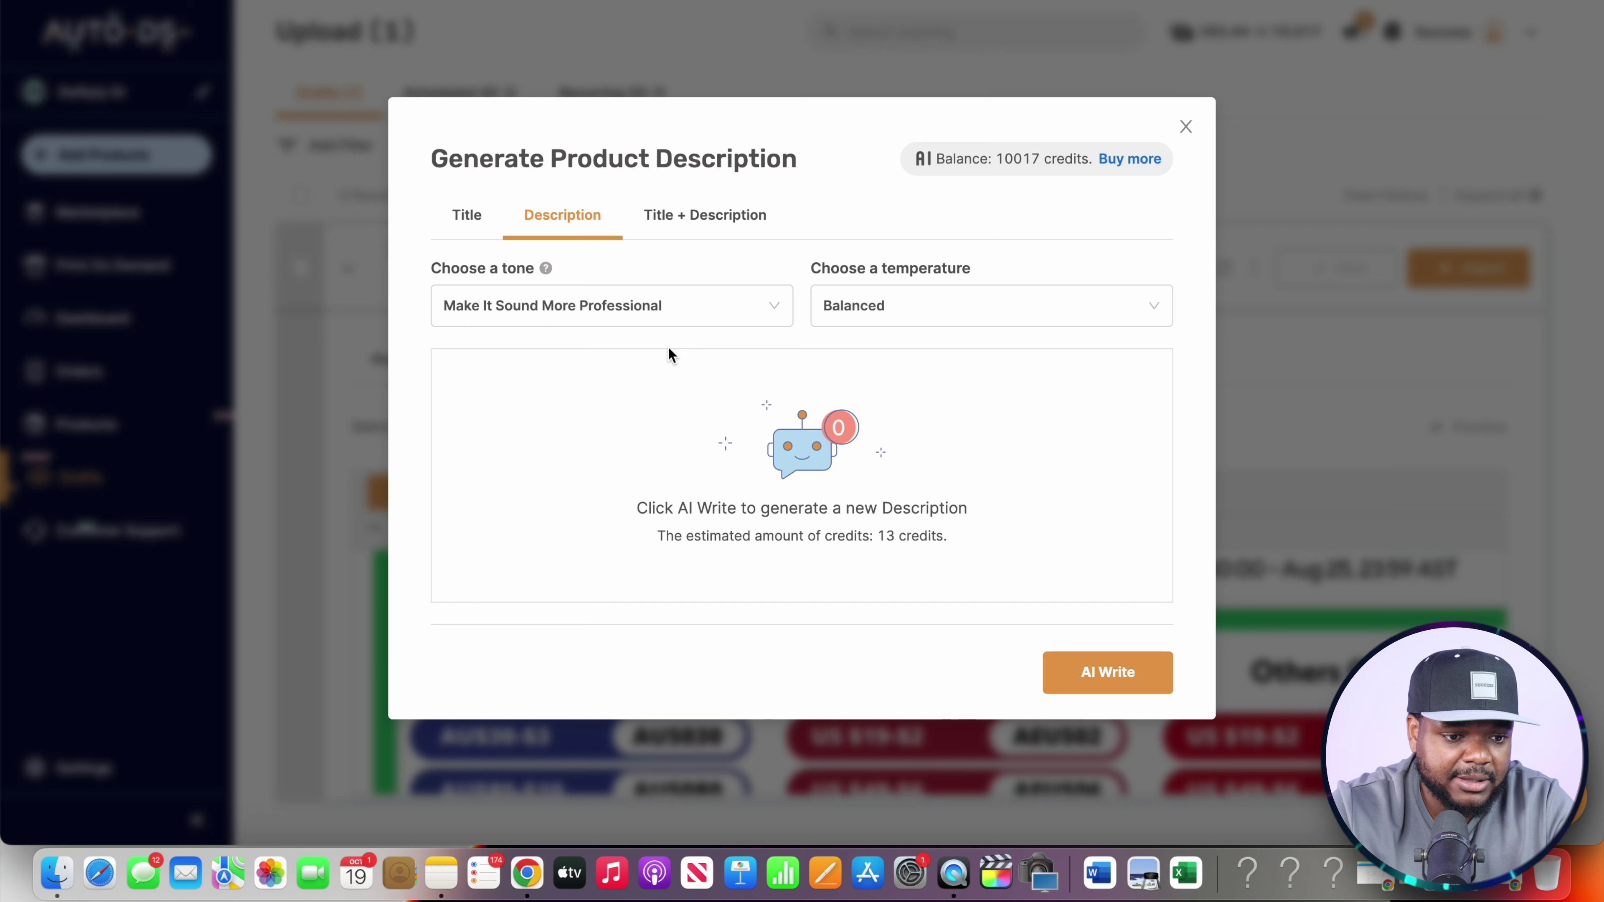
AI-rewrite the title and description, both set to the Make It Sound More Sellable tone
click(662, 224)
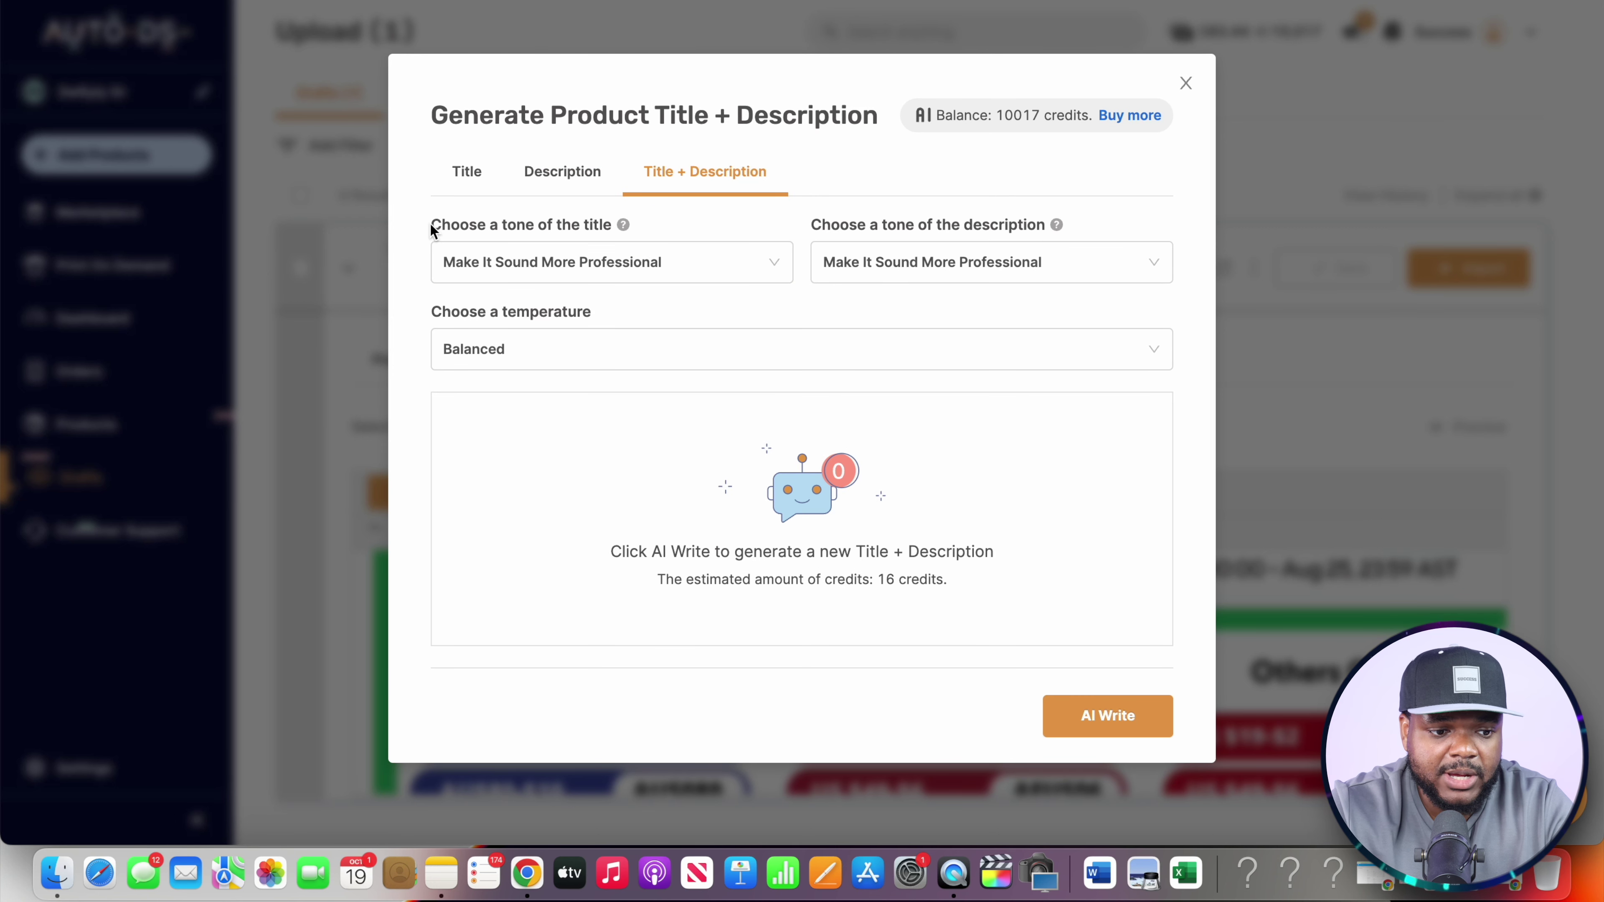
drag(431, 227, 545, 229)
click(692, 263)
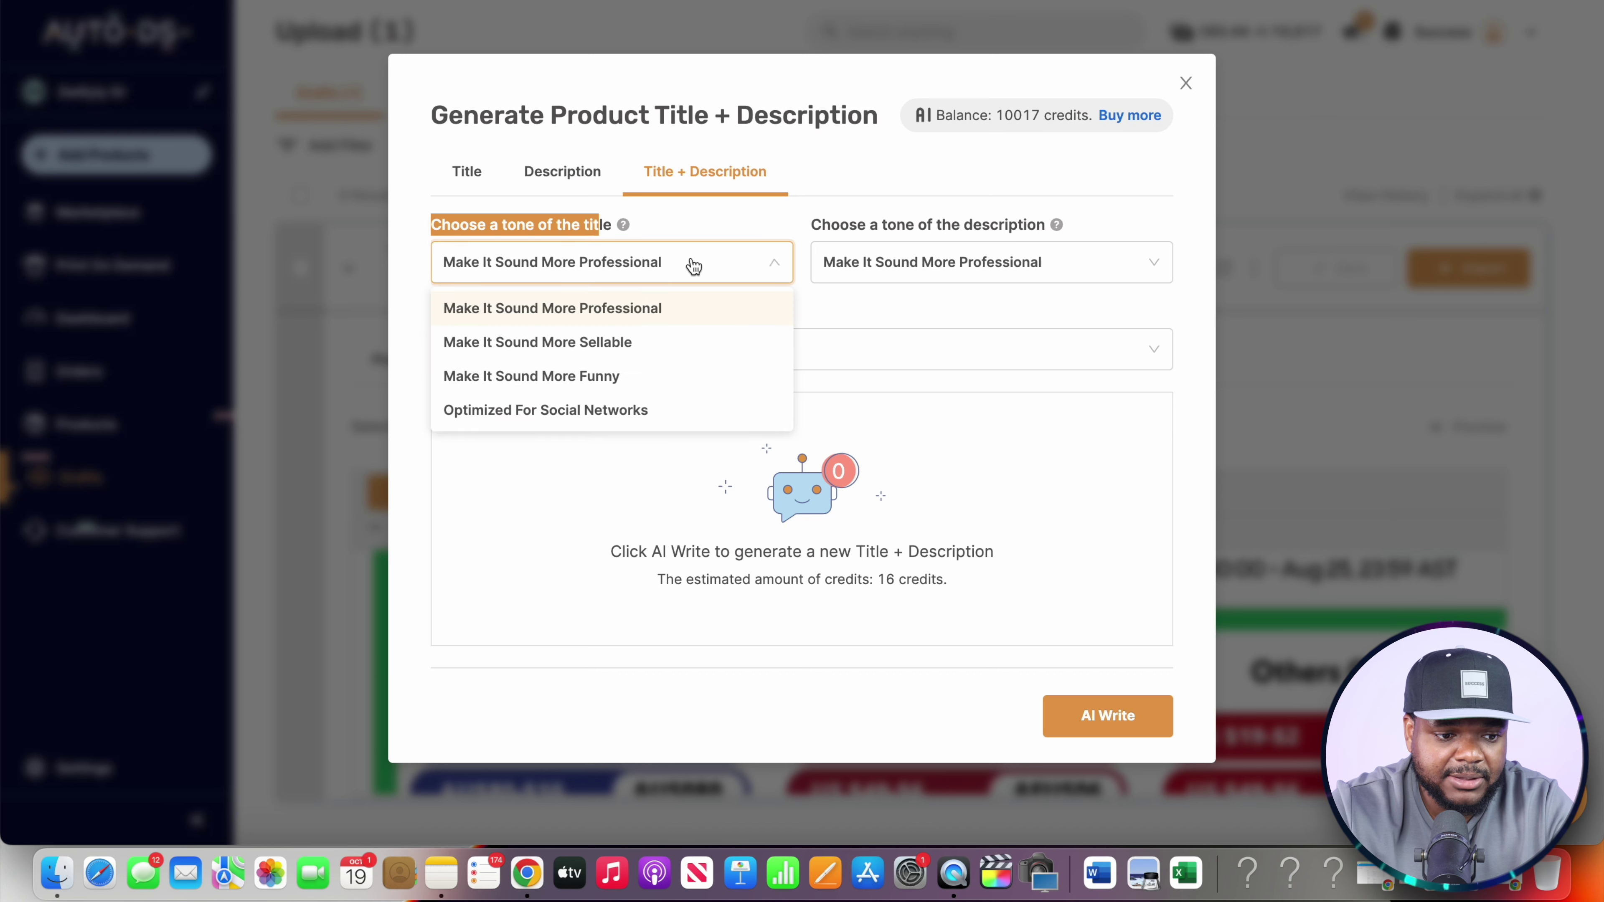
click(524, 346)
click(983, 261)
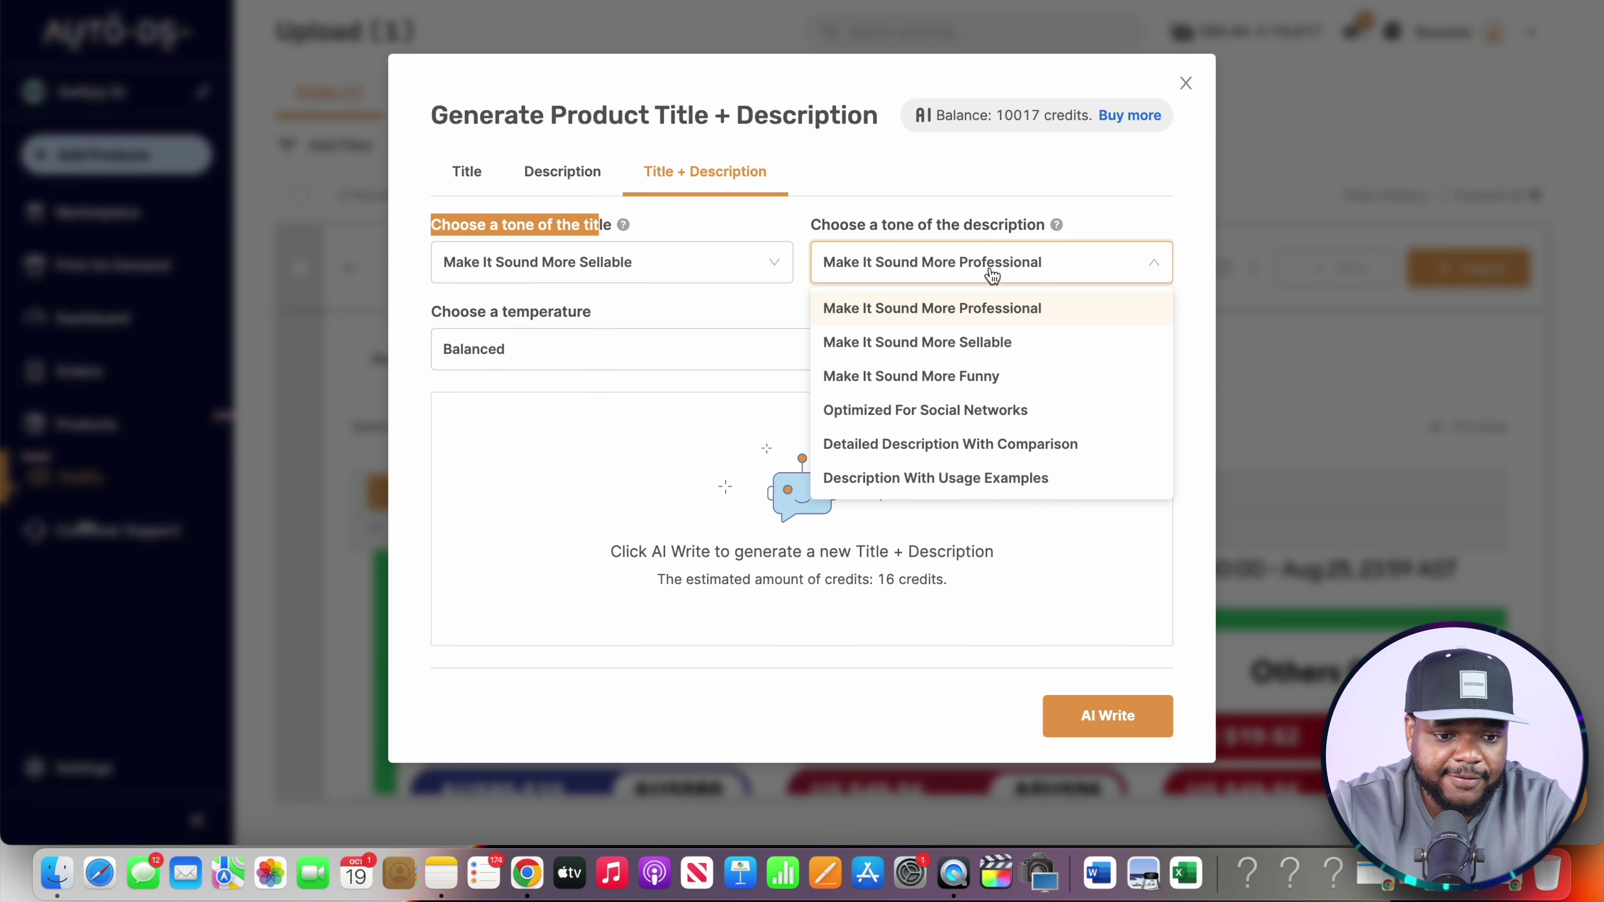
click(974, 347)
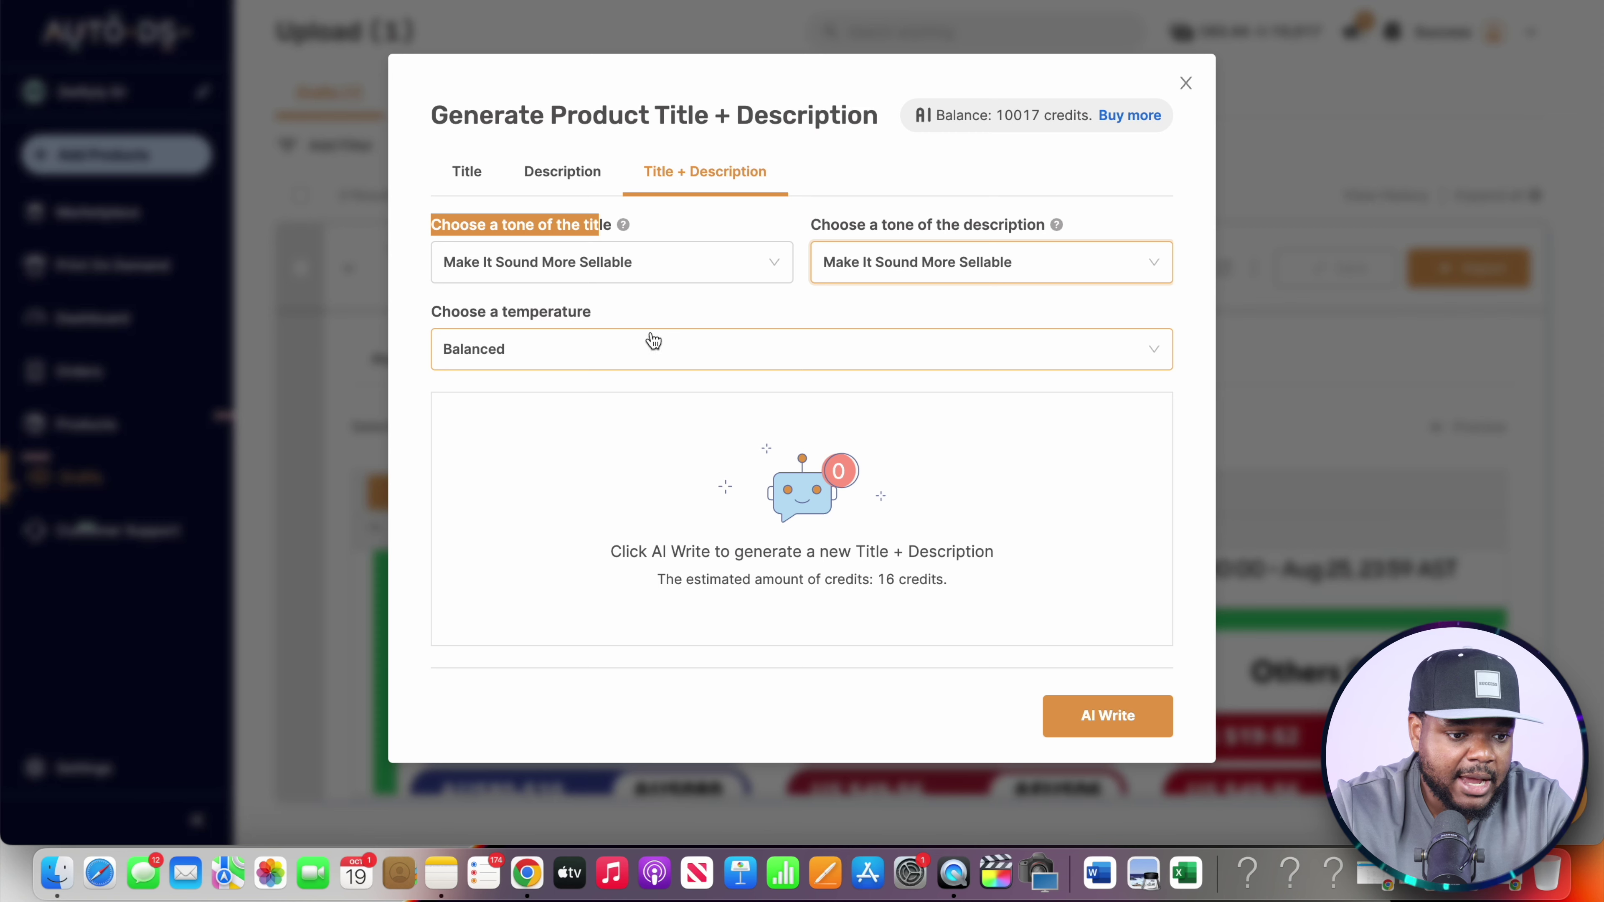
click(1108, 725)
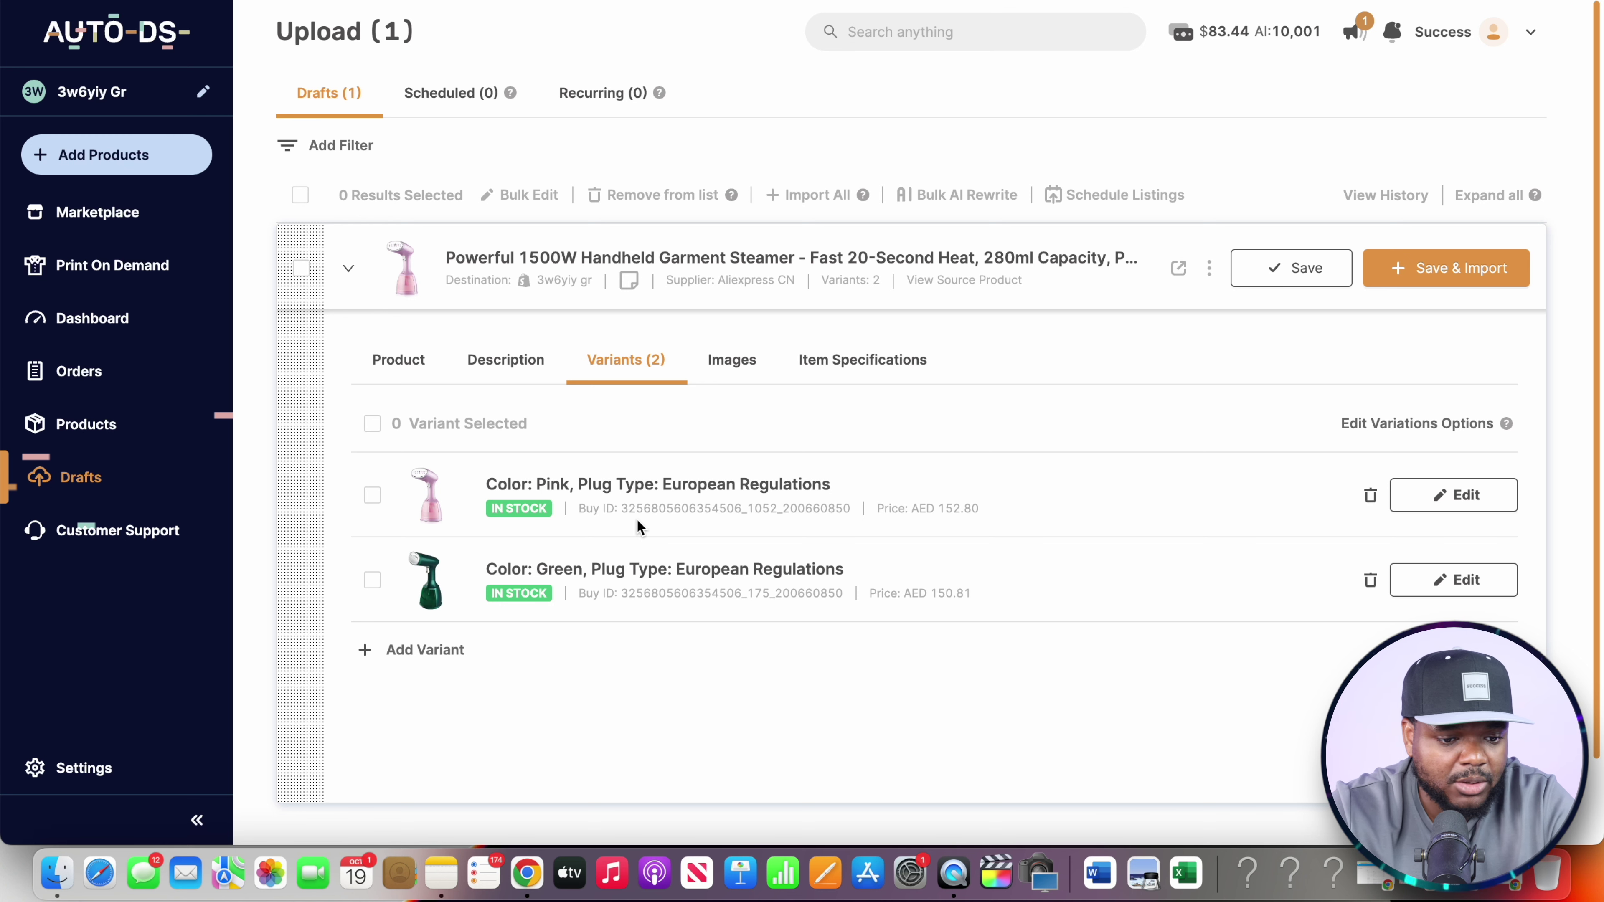
Check the steamer's images, save and import it, then view its live product link
click(751, 366)
mouse_move(716, 632)
scroll(716, 632, down, 5)
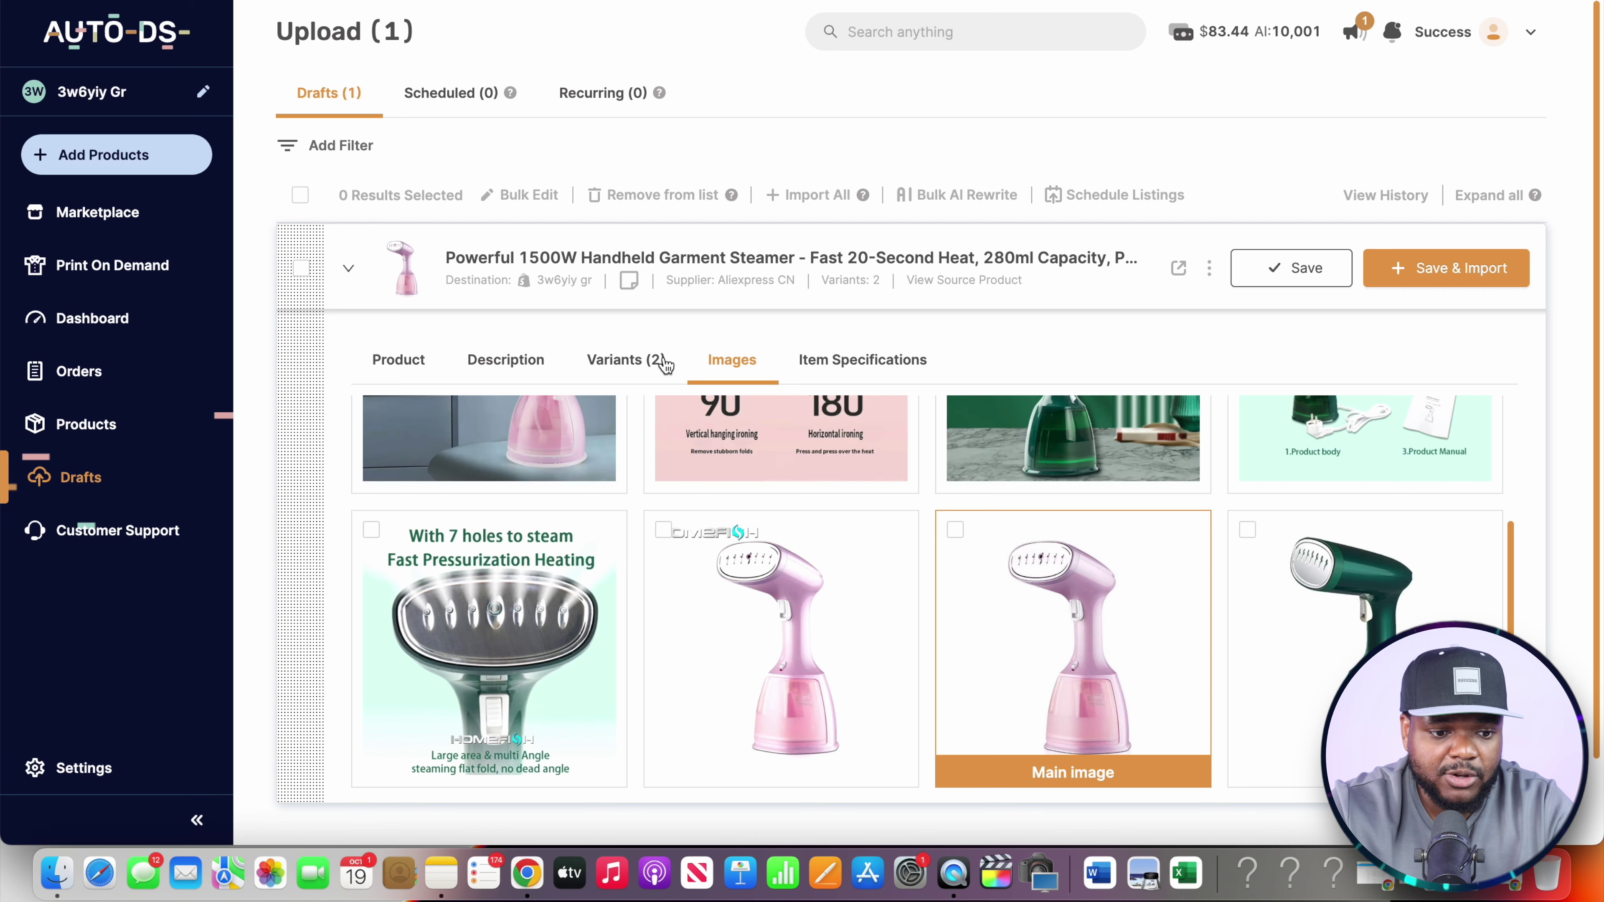
scroll(1073, 568, down, 3)
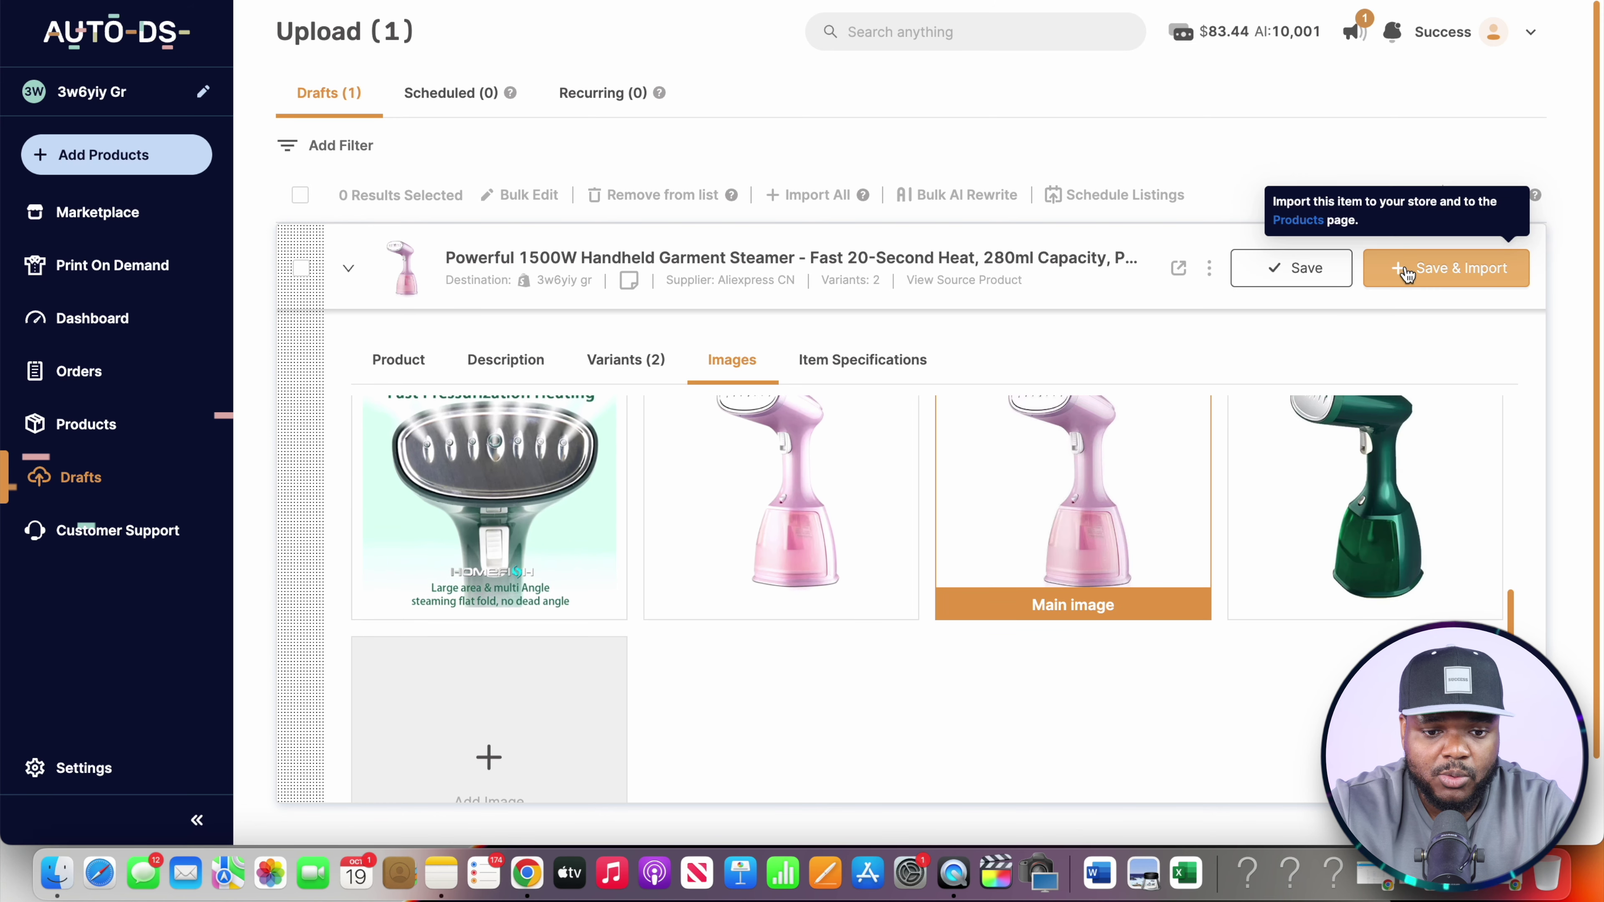
click(1453, 273)
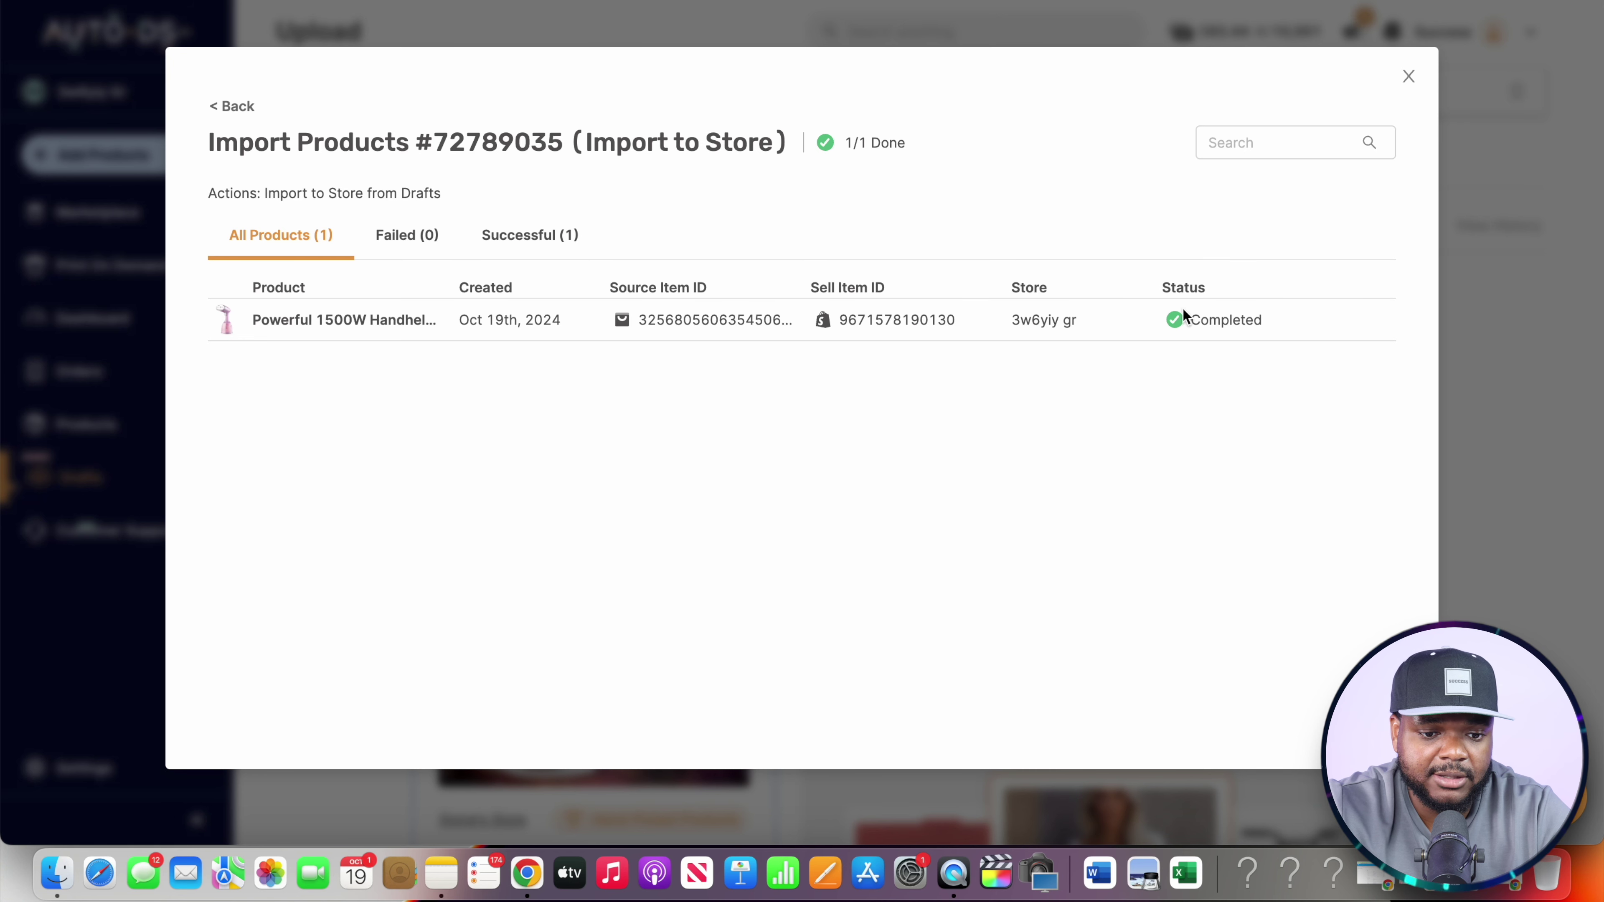
click(863, 322)
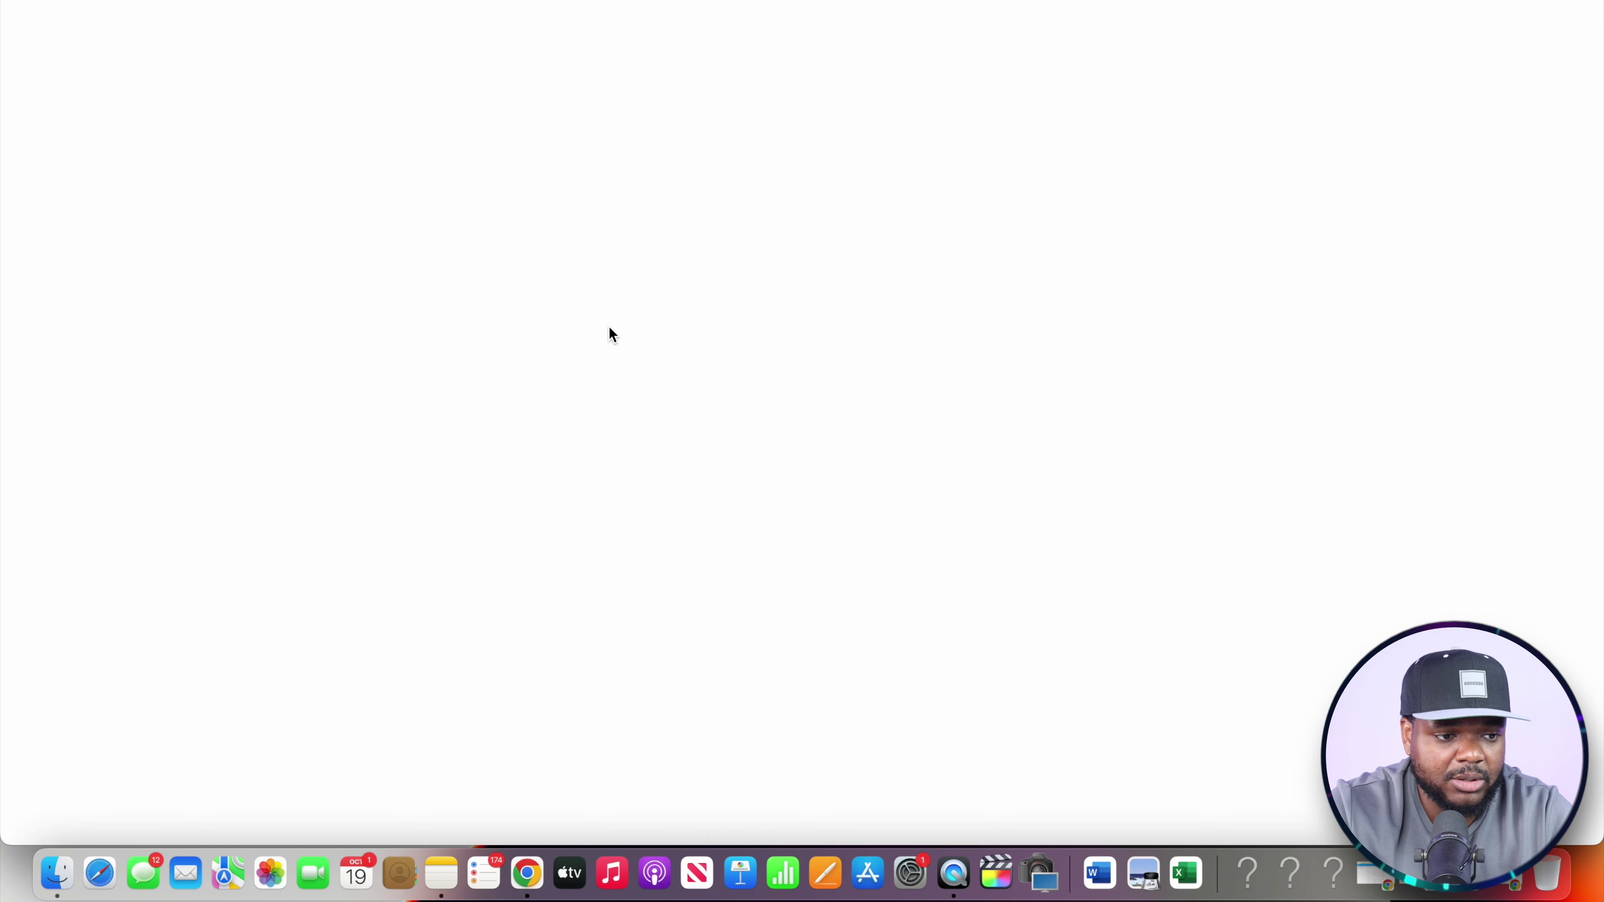
Review the live garment steamer product page and verify its Dhs. 150.81 price
scroll(1442, 274, down, 3)
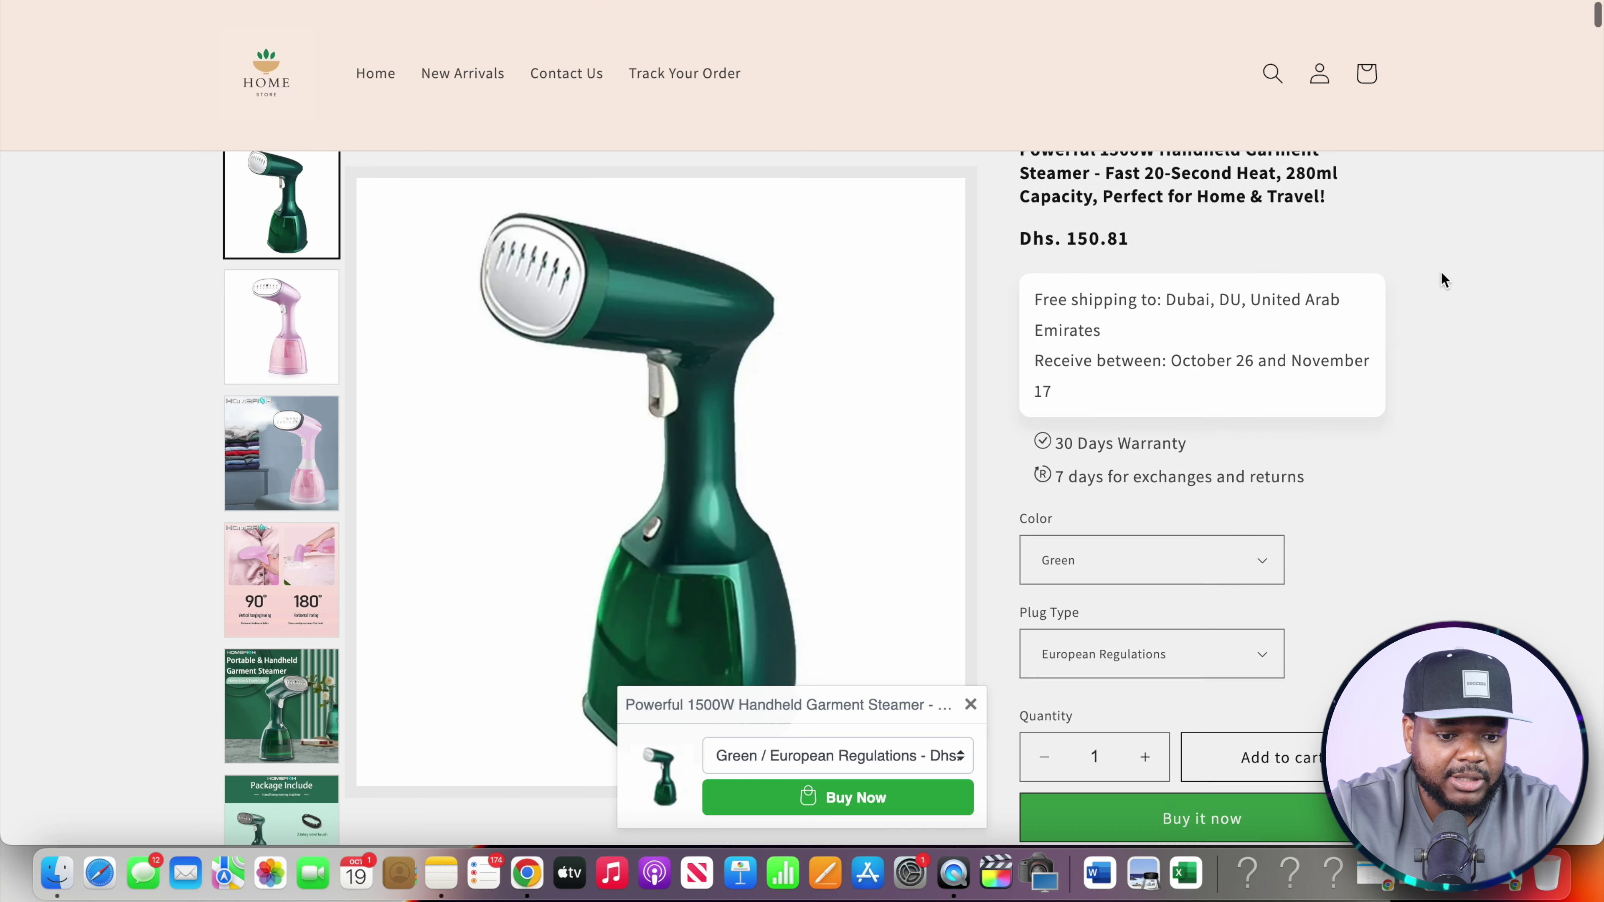
scroll(1440, 273, down, 10)
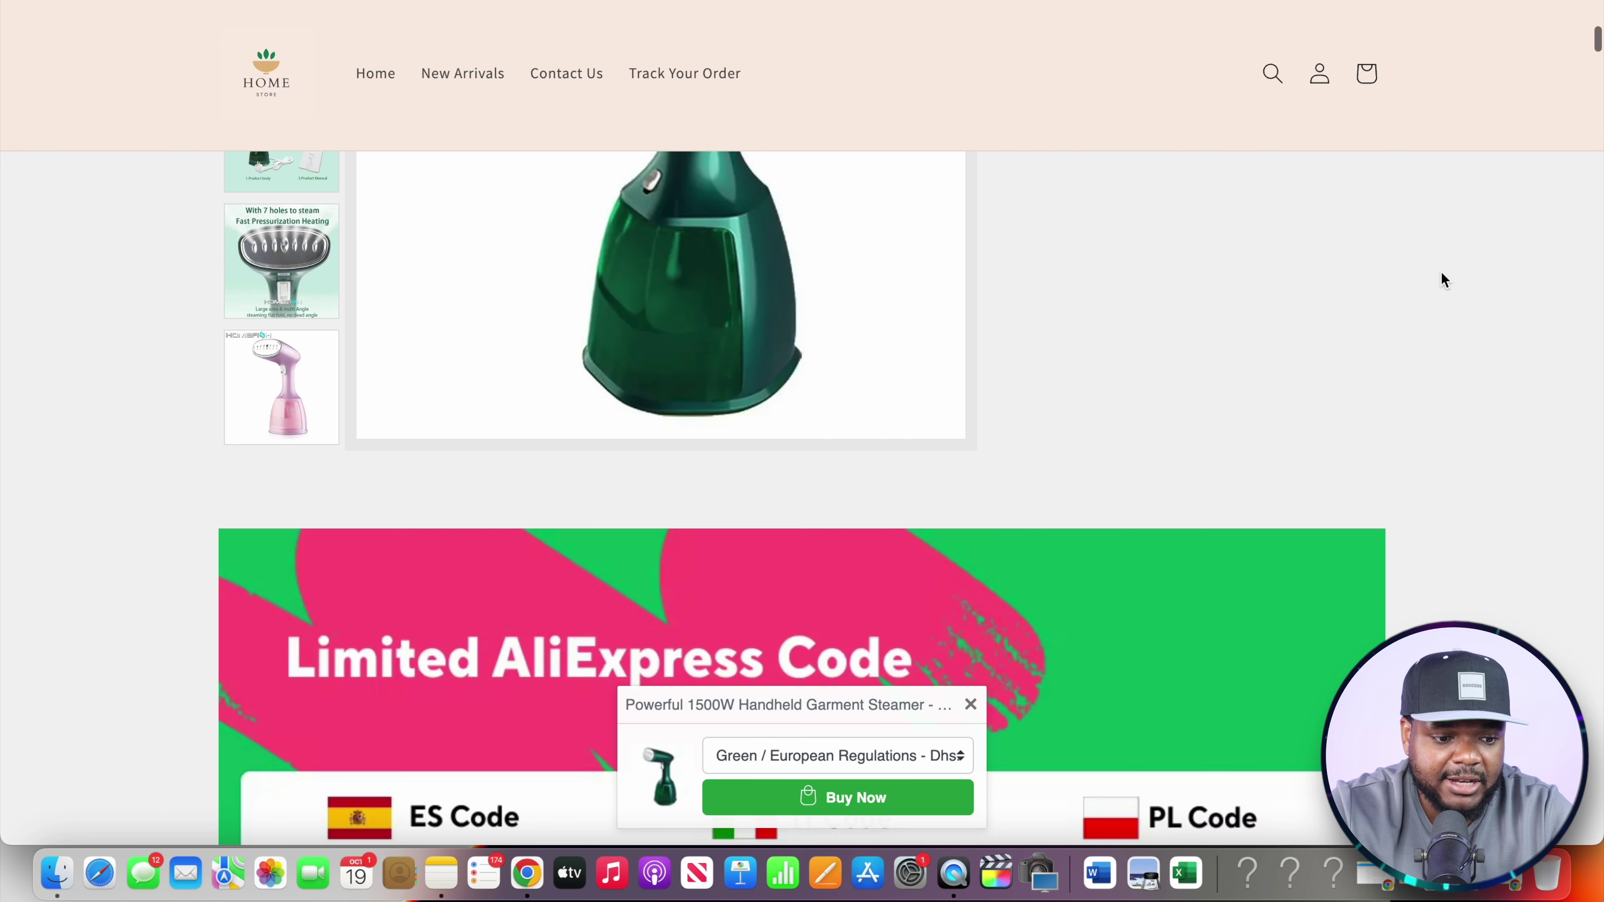
scroll(1441, 272, up, 10)
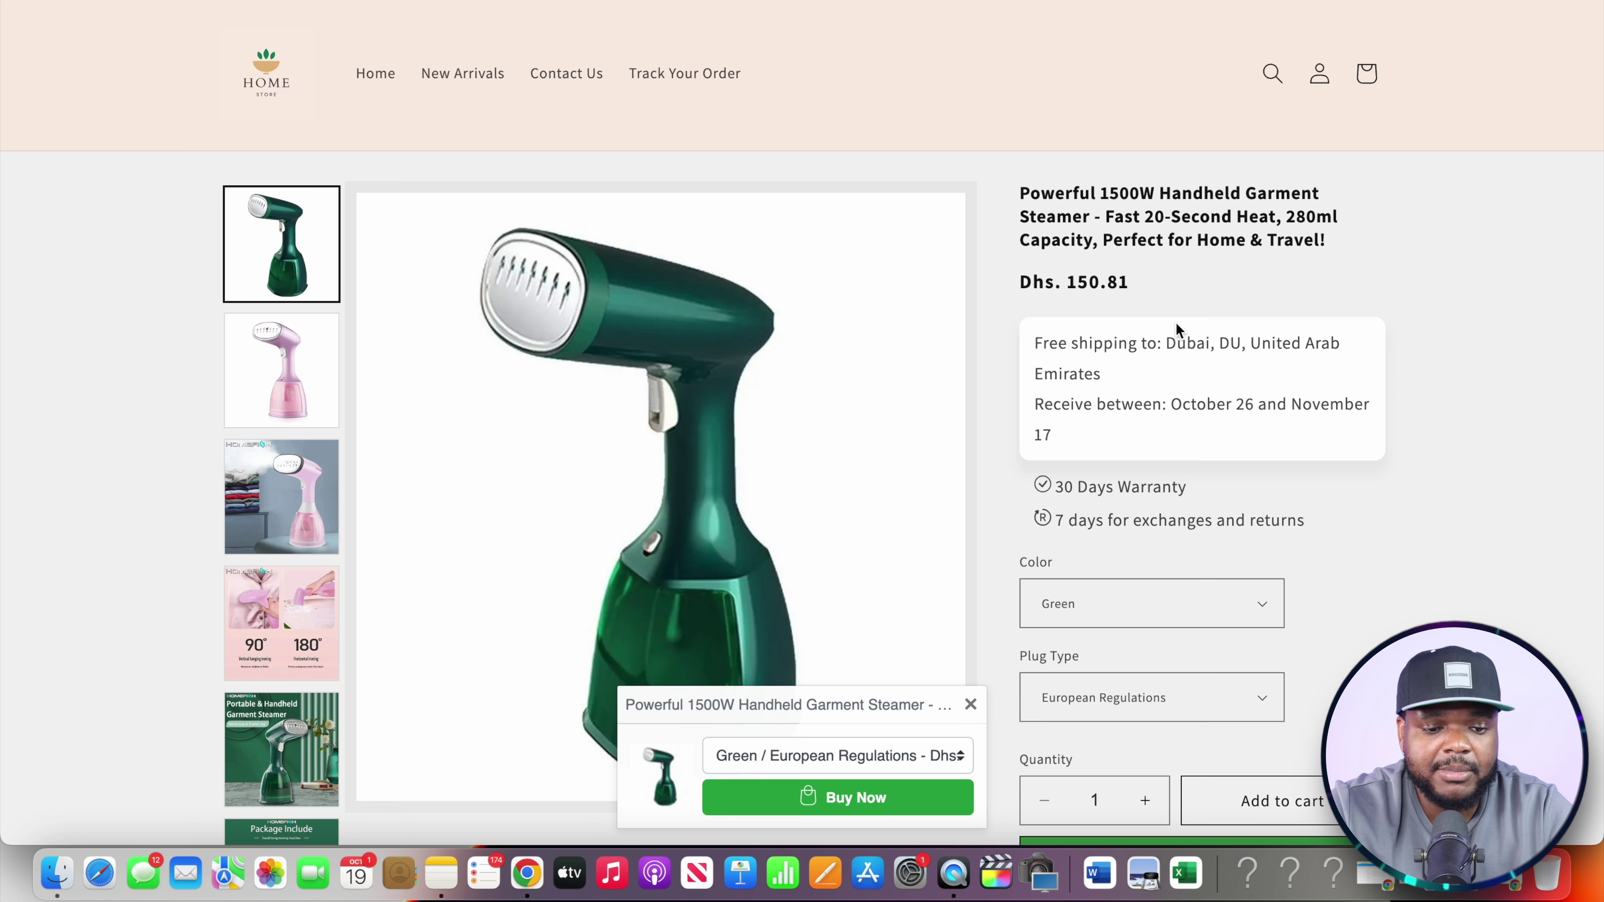
triple_click(1085, 284)
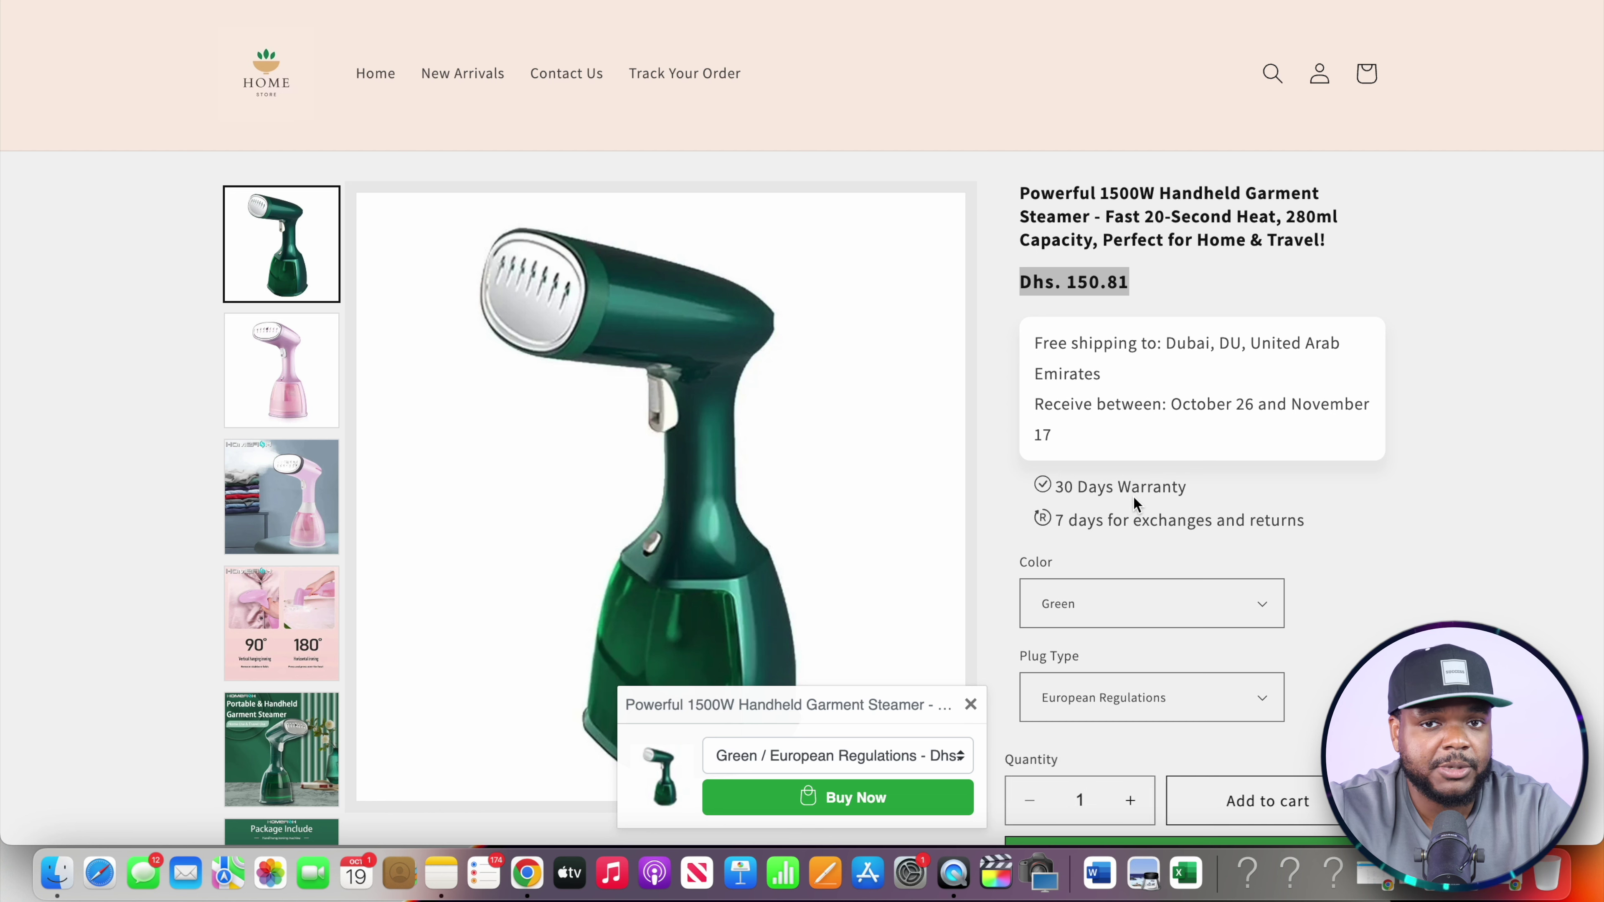
click(1390, 391)
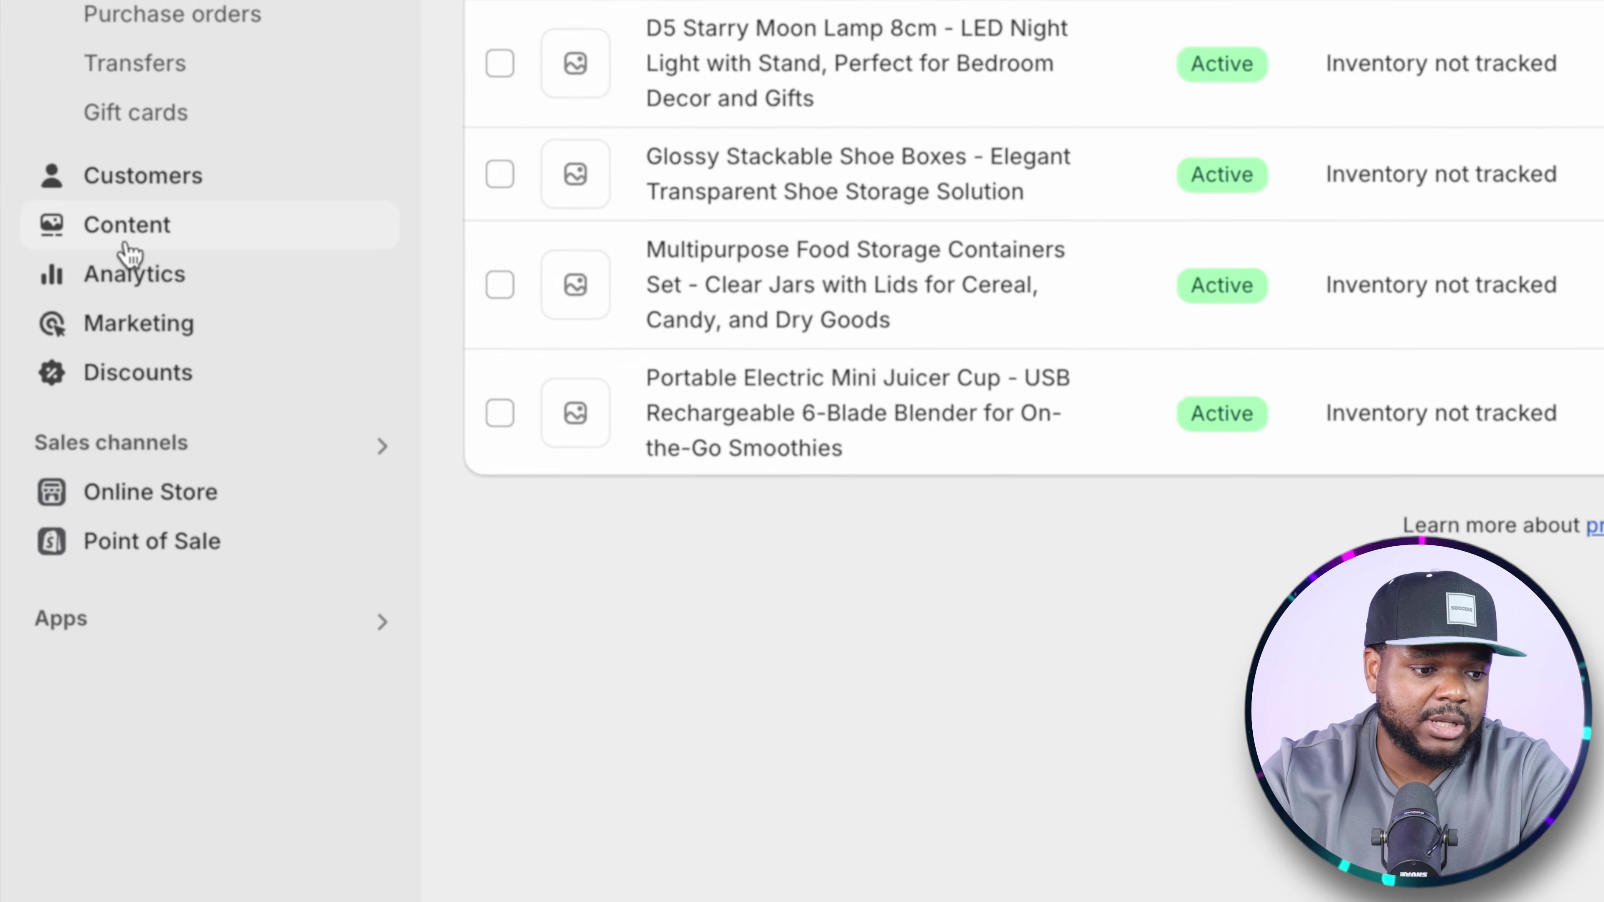
Go to Online Store's Blog posts and start creating a new blog post
click(158, 489)
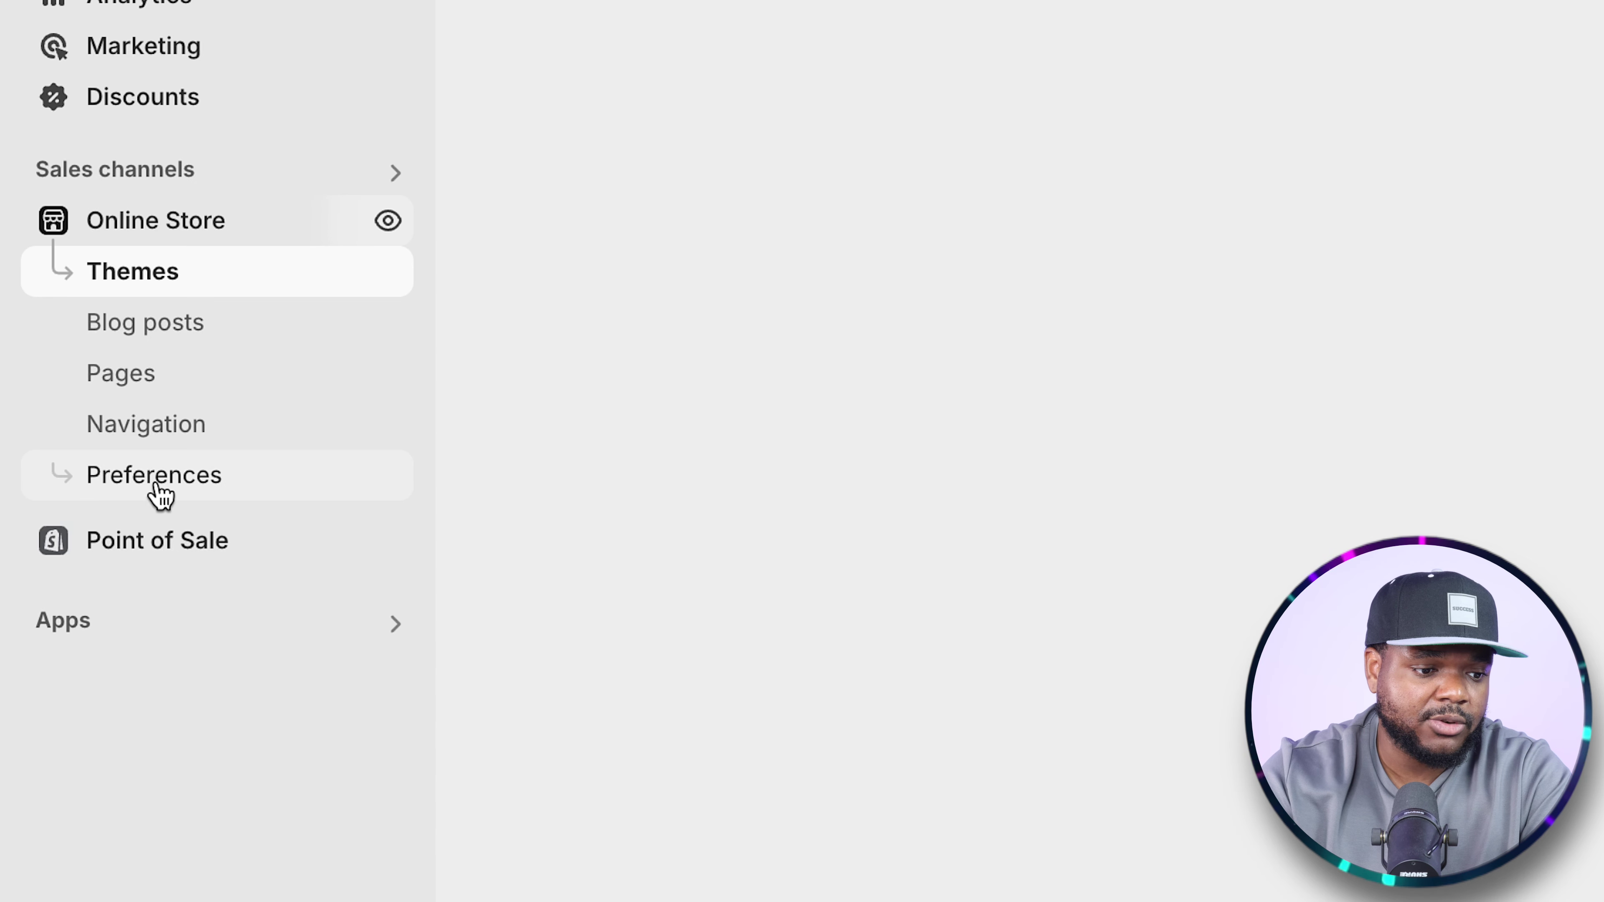
click(168, 336)
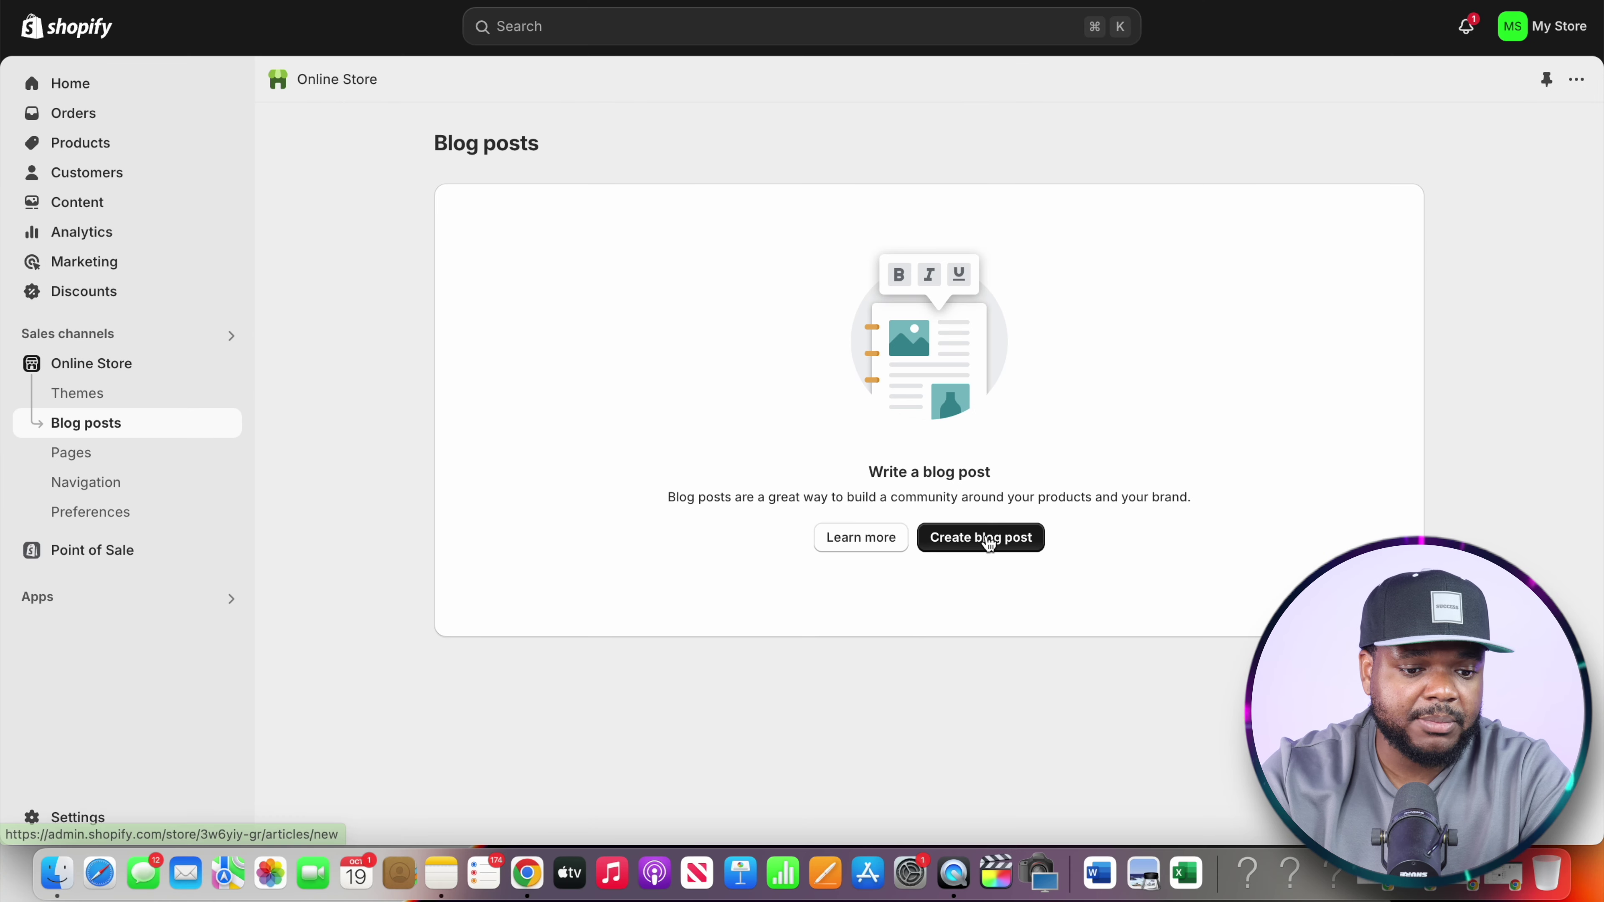
click(985, 537)
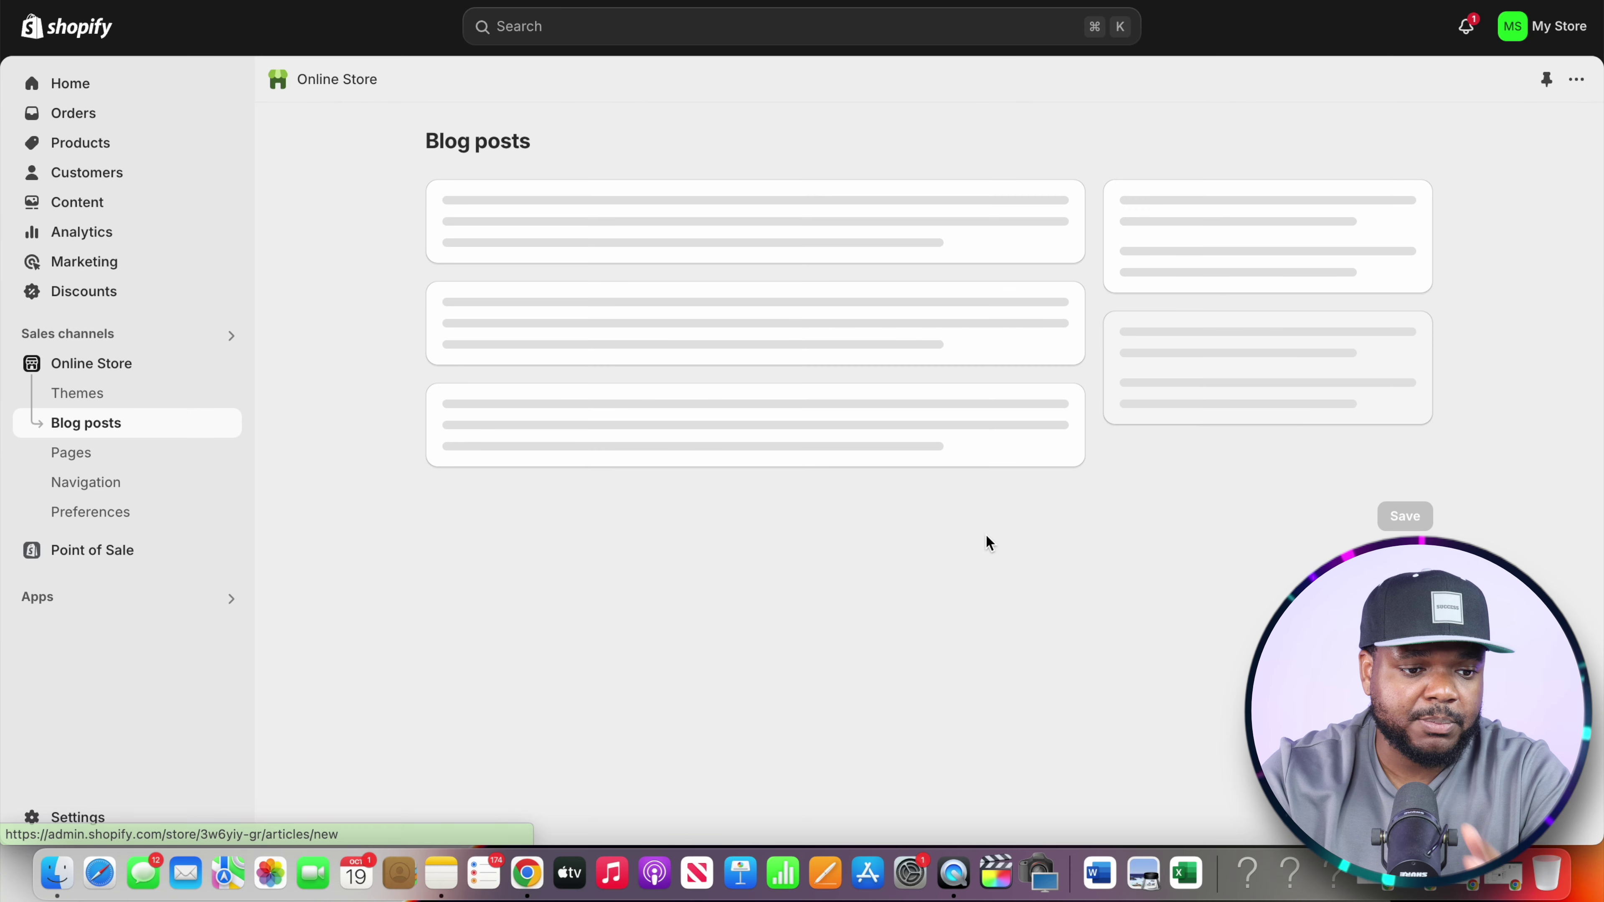